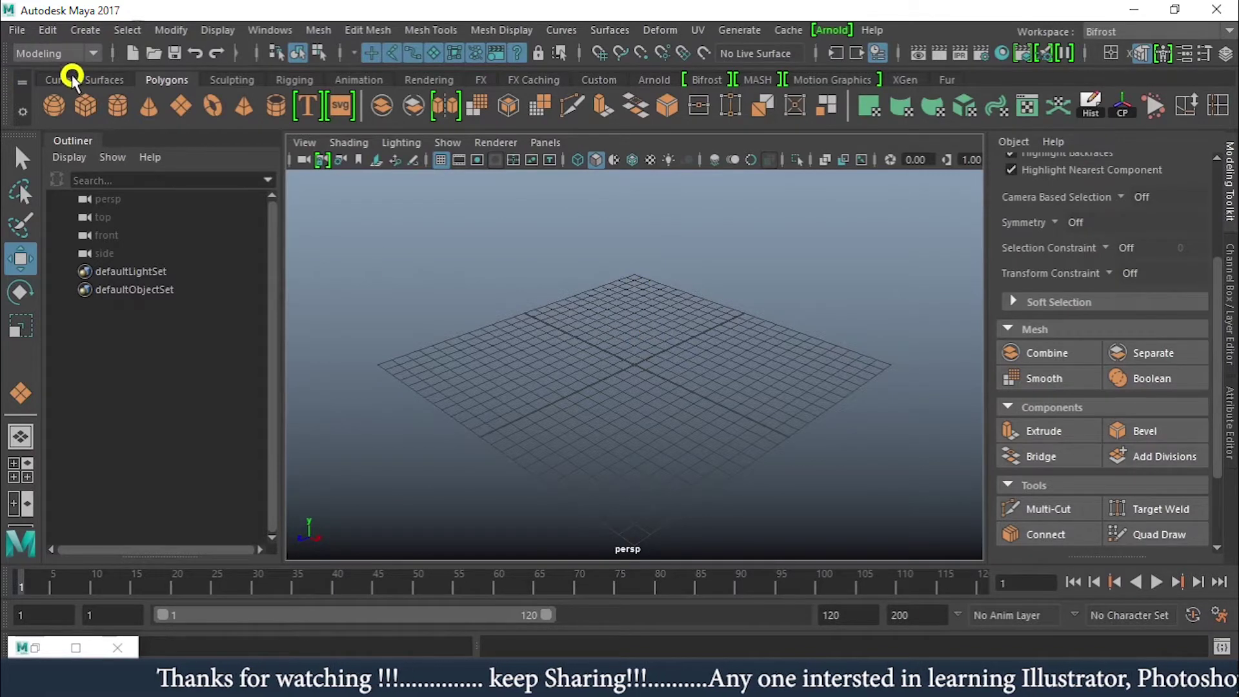
Step: Switch the menu set from Modeling to FX
{"action": "left_click", "coordinate": [68, 54]}
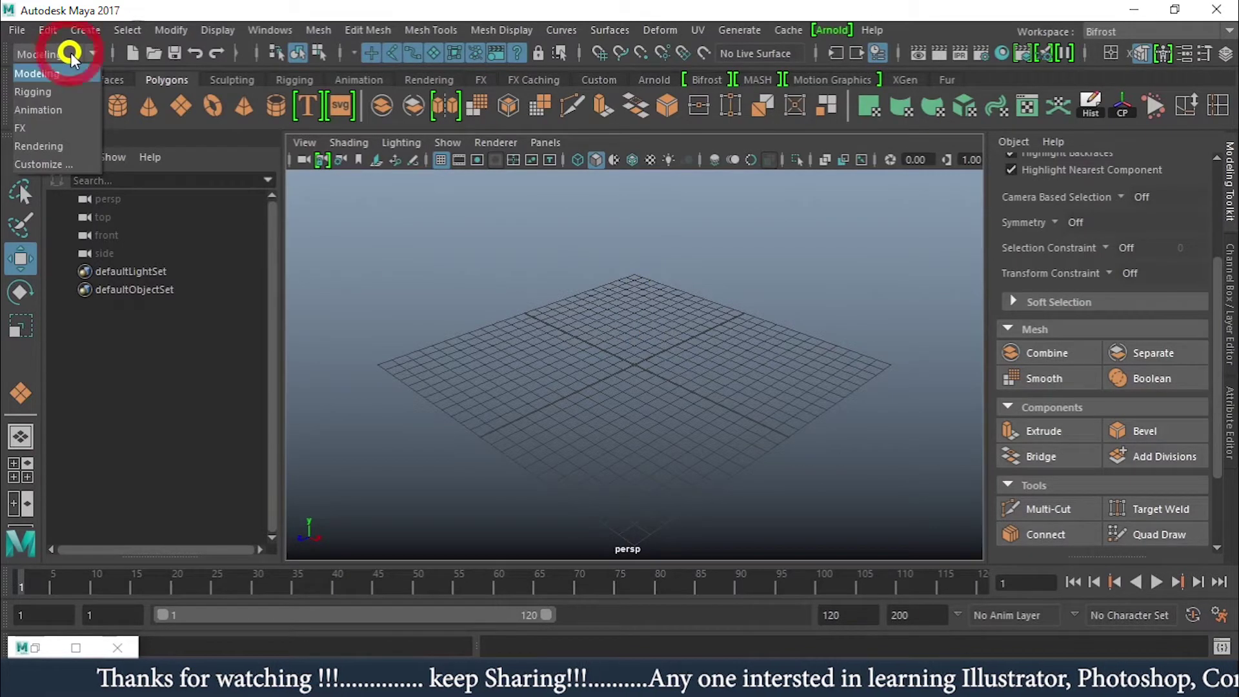
{"action": "left_click", "coordinate": [35, 128]}
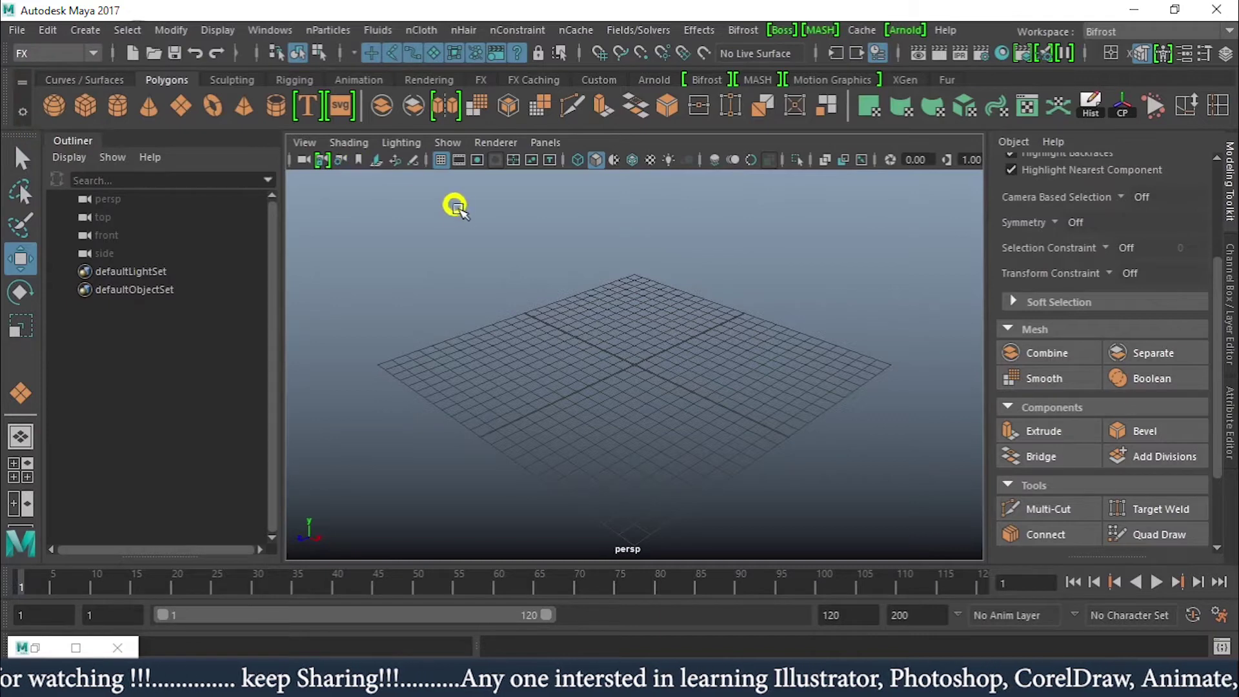
{"action": "left_click", "coordinate": [333, 30]}
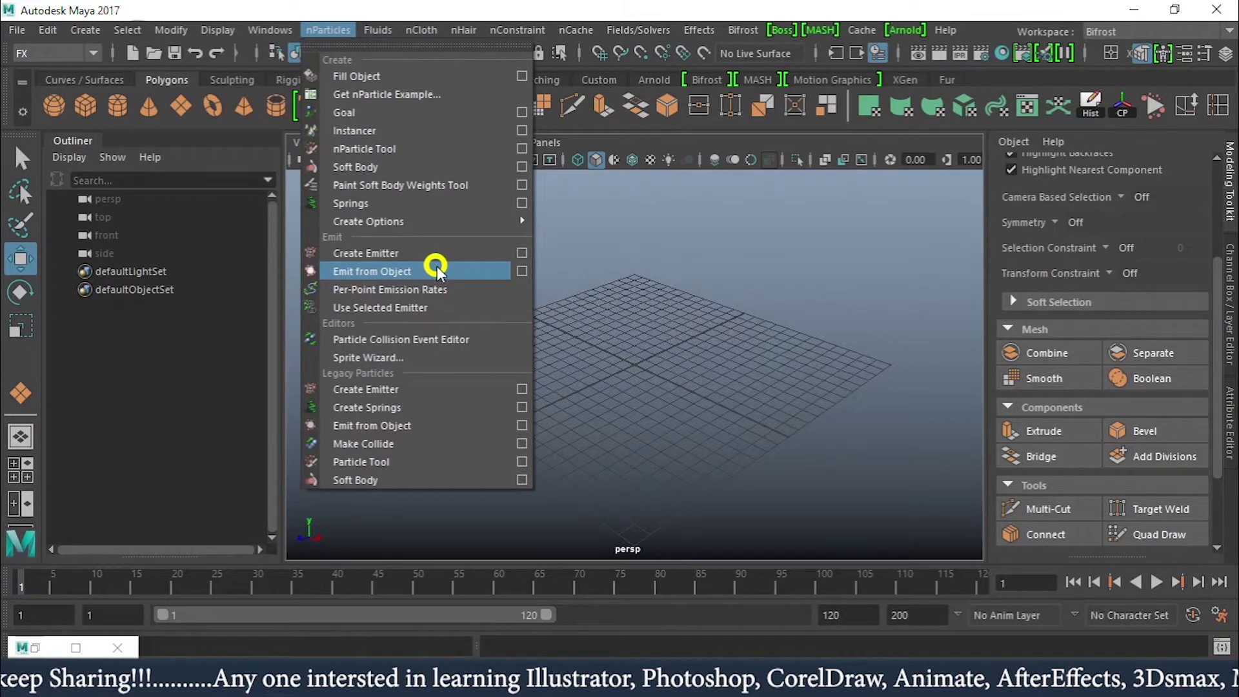
{"action": "left_click", "coordinate": [678, 301]}
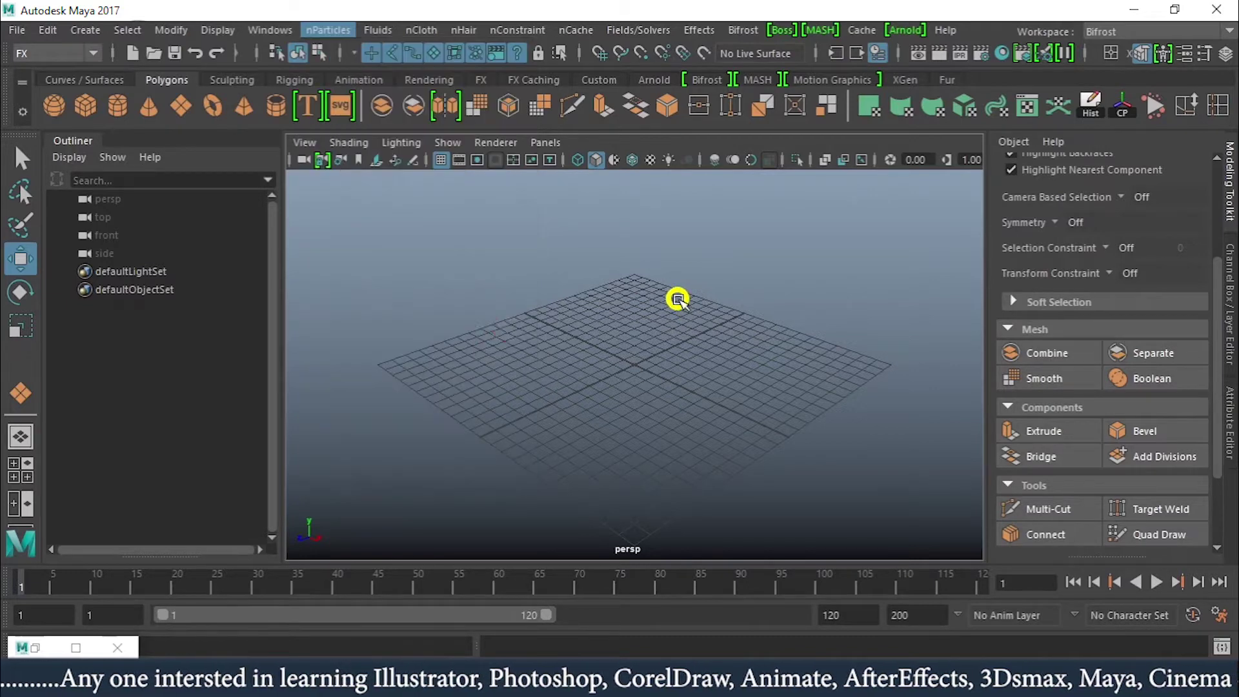
Step: Create a polygon plane covering the whole grid, and hide the viewport grid
{"action": "left_click", "coordinate": [180, 106]}
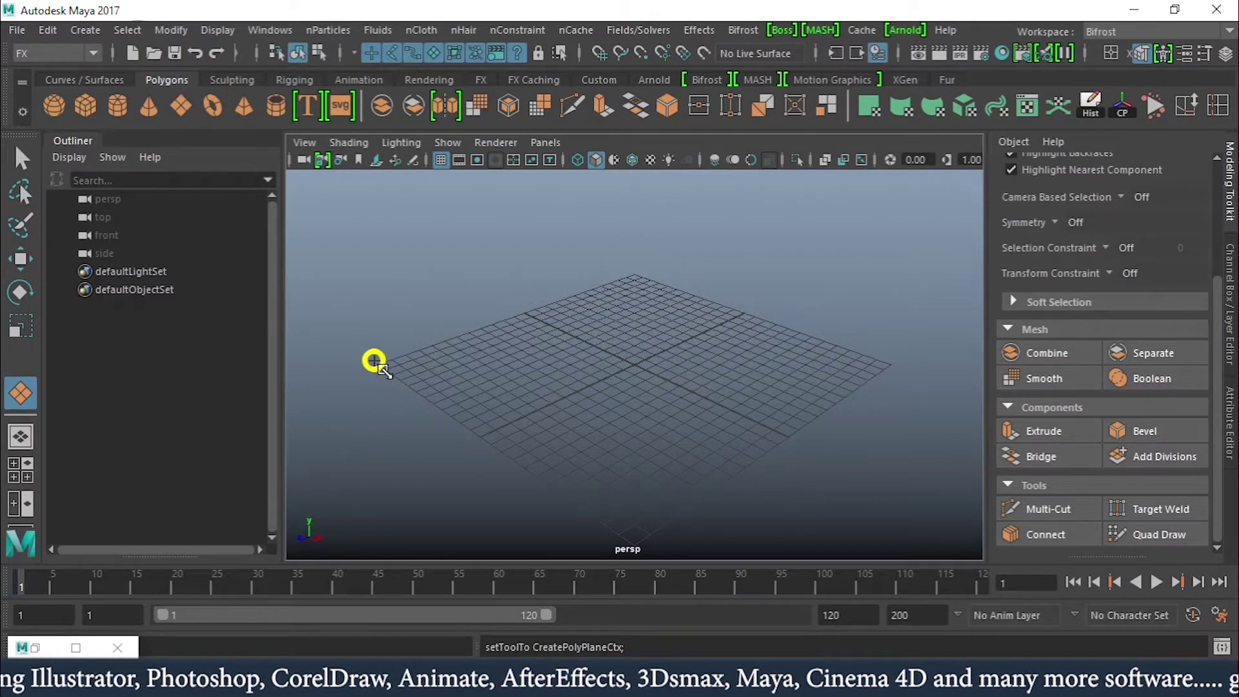
{"action": "left_click_drag", "start_coordinate": [375, 363], "coordinate": [865, 363]}
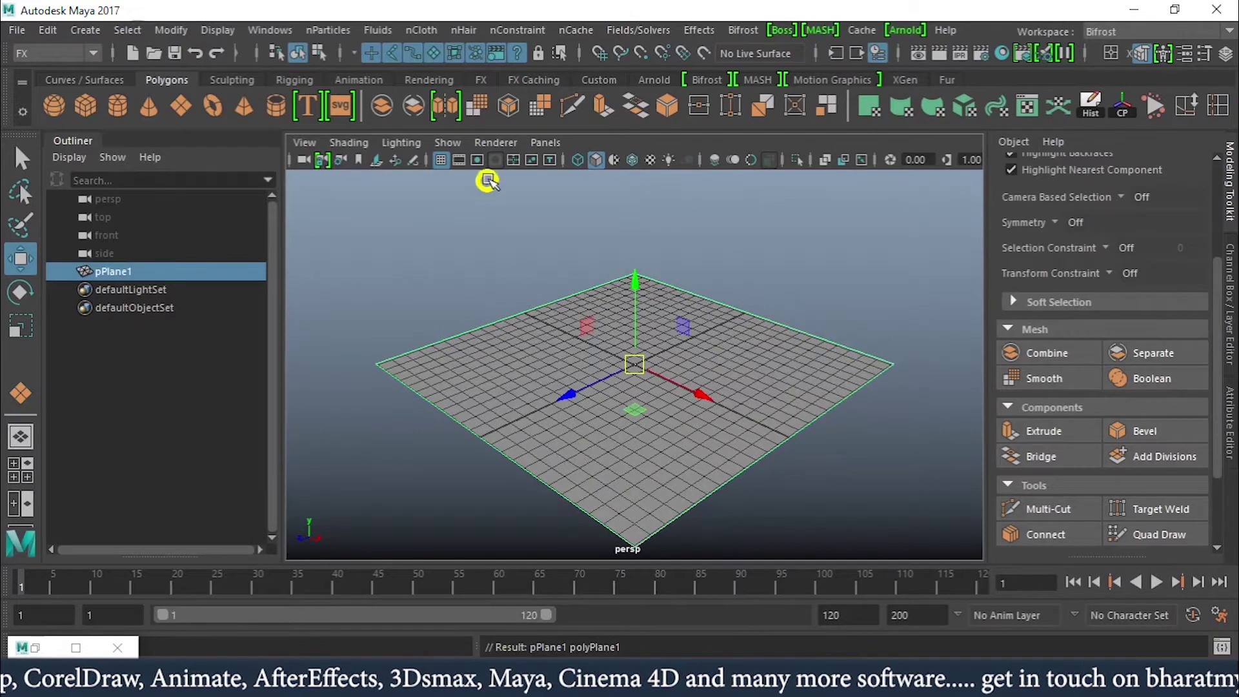
{"action": "left_click", "coordinate": [440, 159]}
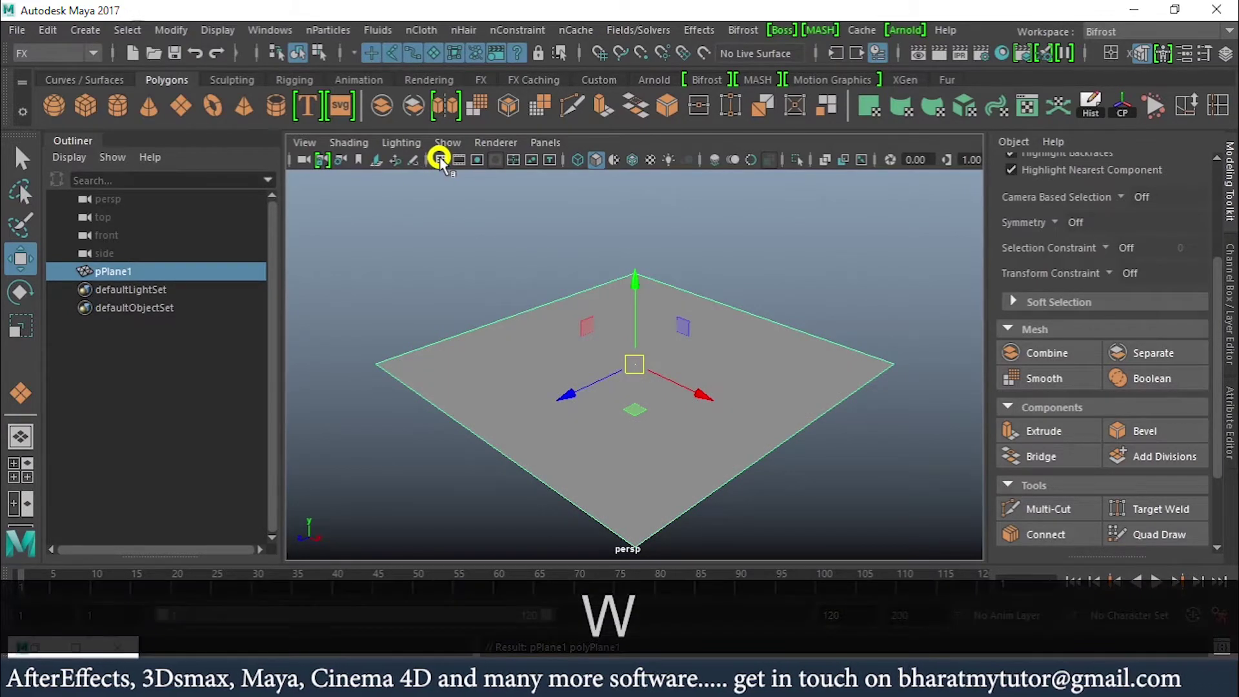
Step: Emit nParticles from the plane with the Emit from Object options reset to their defaults, using the Omni emitter type
{"action": "left_click", "coordinate": [326, 31]}
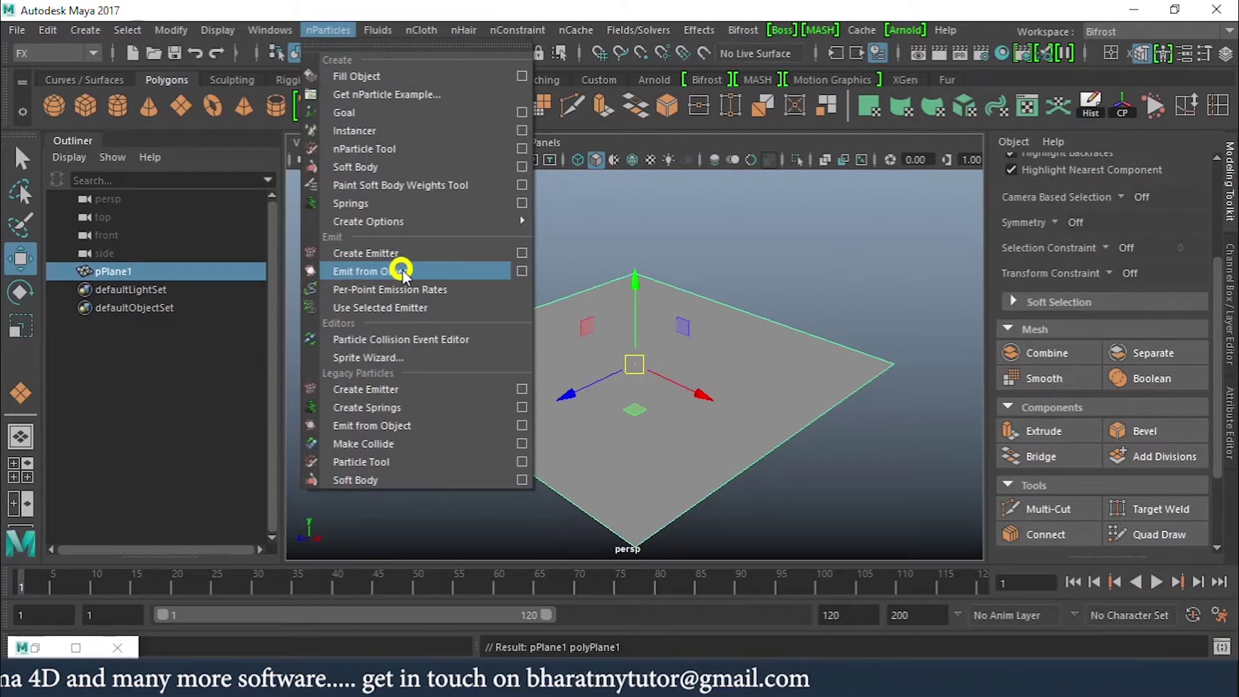
{"action": "left_click", "coordinate": [521, 271]}
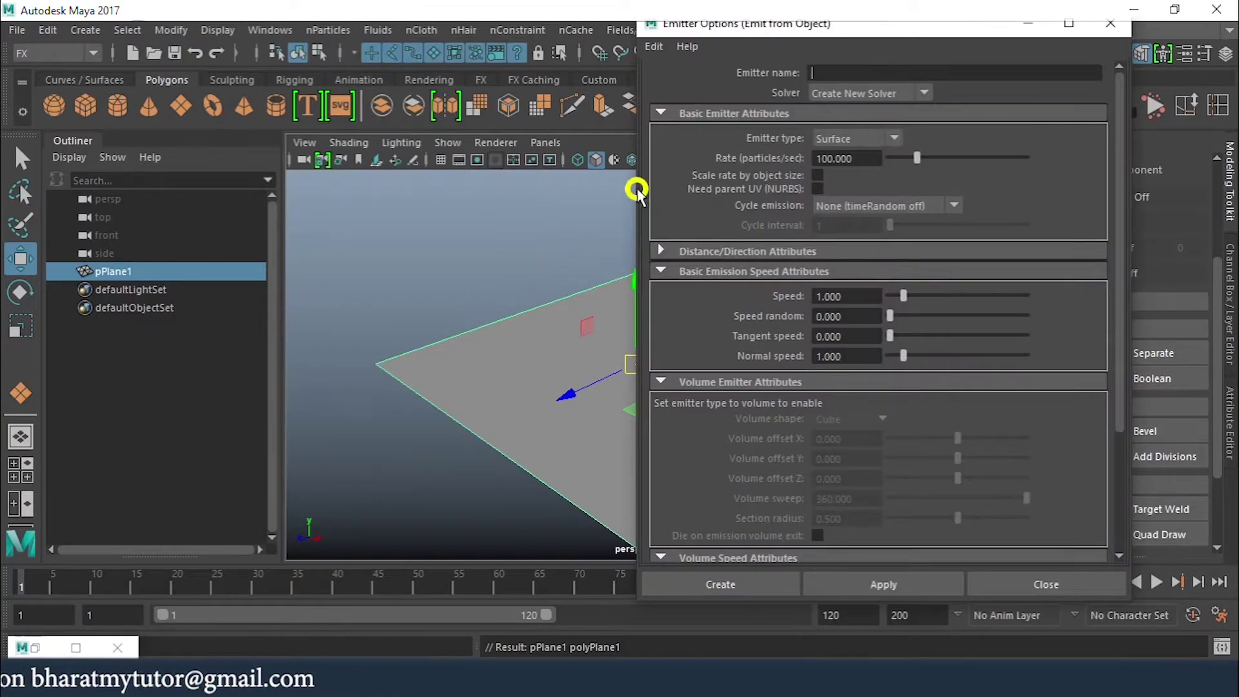
{"action": "left_click", "coordinate": [654, 45]}
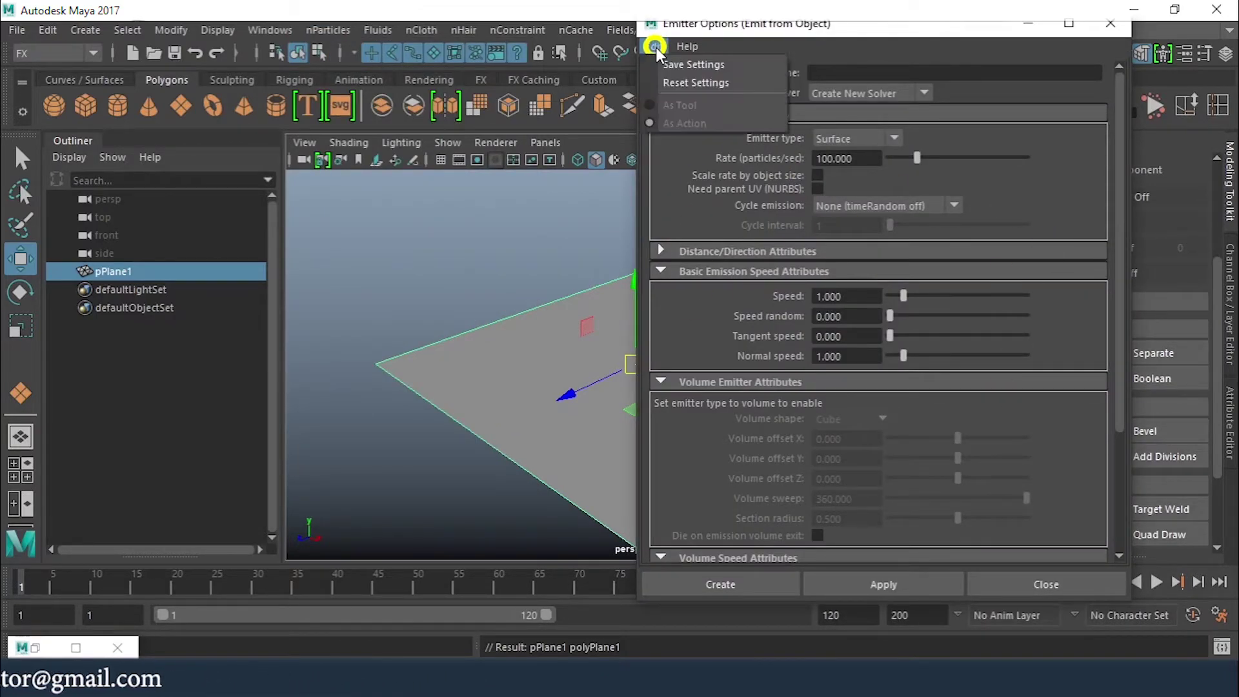
{"action": "left_click", "coordinate": [674, 83]}
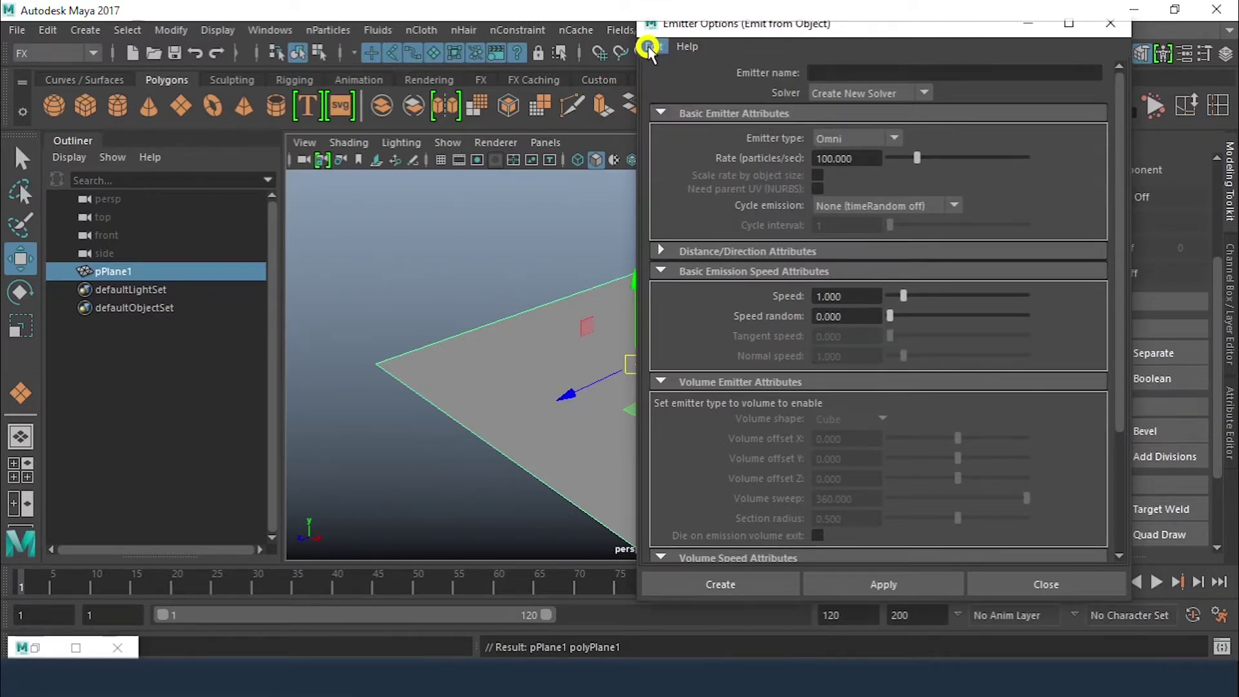
{"action": "left_click", "coordinate": [650, 46]}
{"action": "left_click", "coordinate": [672, 78]}
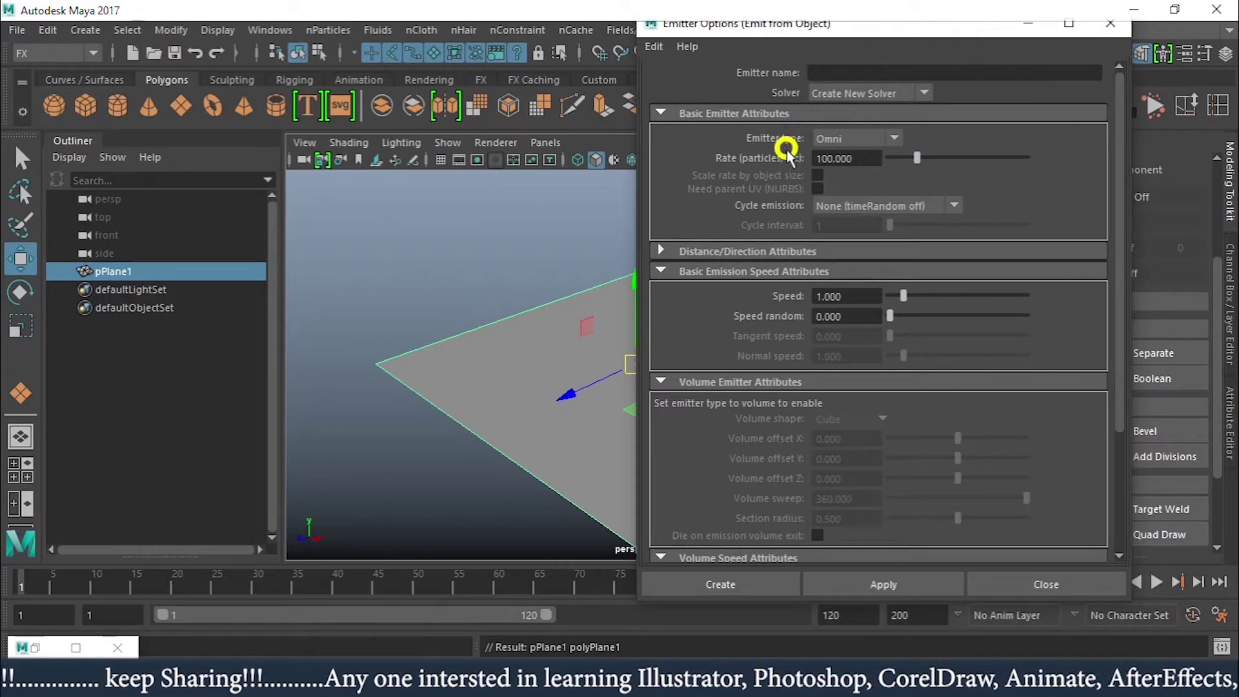
{"action": "left_click", "coordinate": [742, 586]}
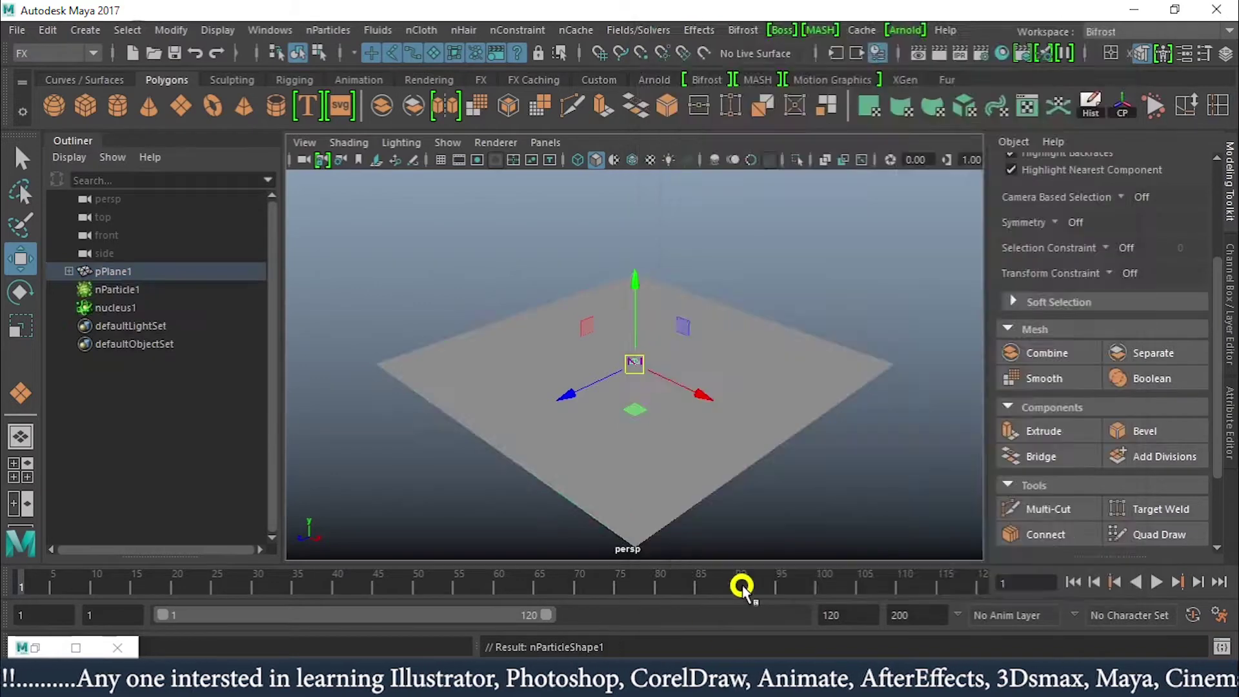
Step: Select emitter1 beneath pPlane1 and display wireframe on shaded objects in the viewport
{"action": "left_click_drag", "start_coordinate": [774, 359], "coordinate": [713, 352], "text": "alt"}
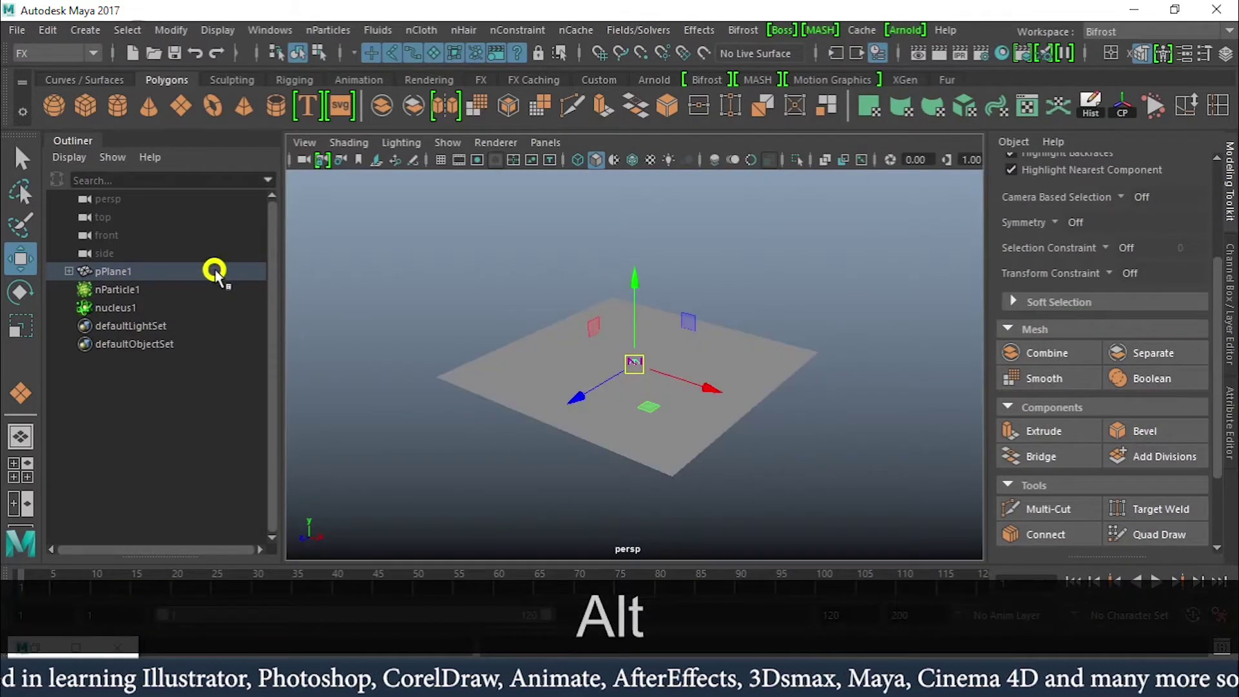
{"action": "left_click", "coordinate": [67, 272]}
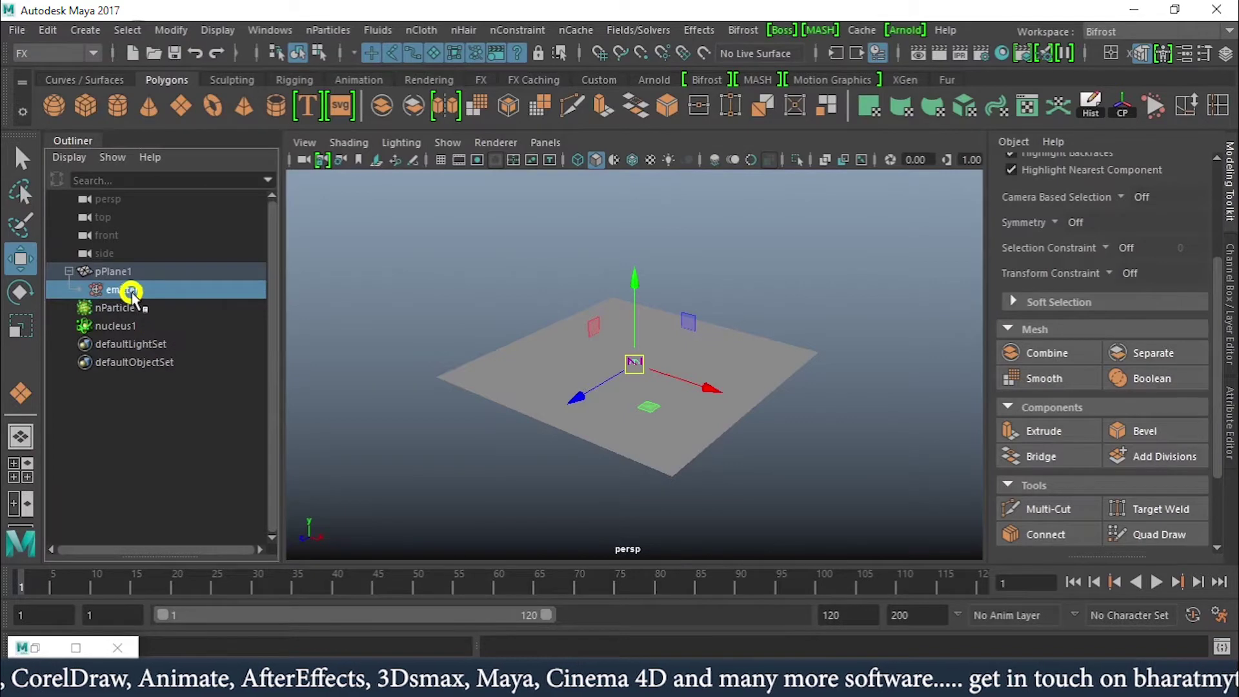
{"action": "left_click", "coordinate": [632, 159]}
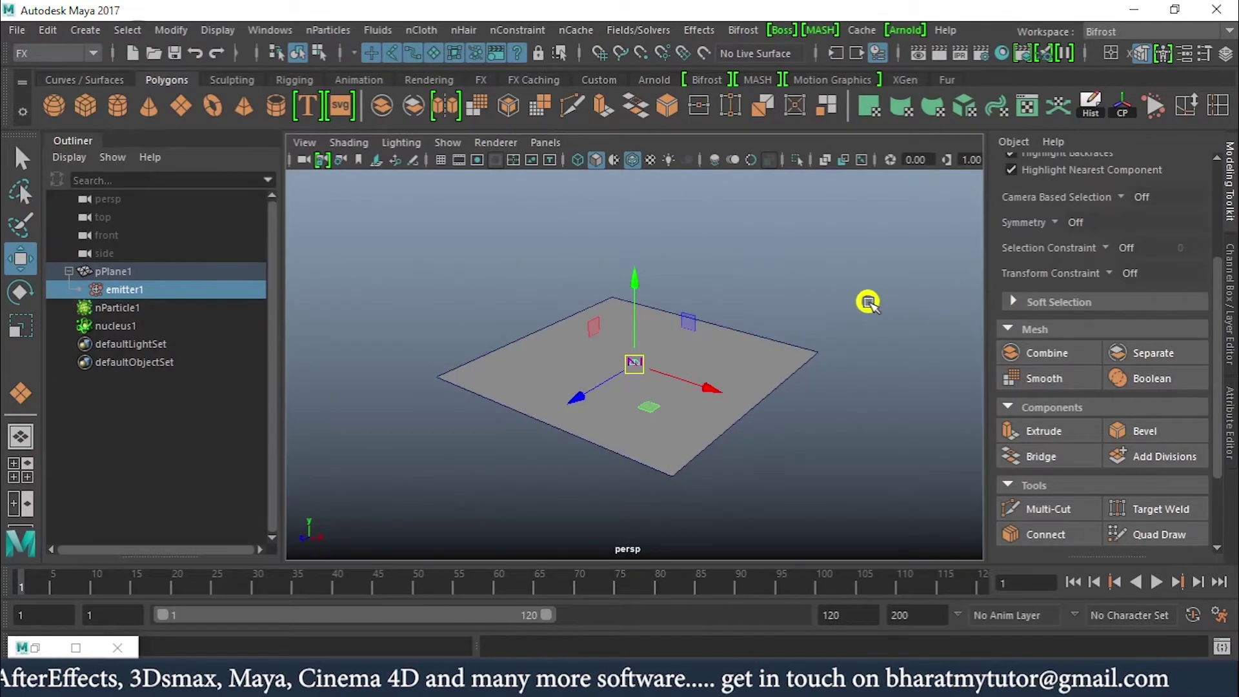
Step: Play the simulation from the first frame and examine how particles leave the plane's corners
{"action": "left_click_drag", "start_coordinate": [932, 296], "coordinate": [766, 293], "text": "alt"}
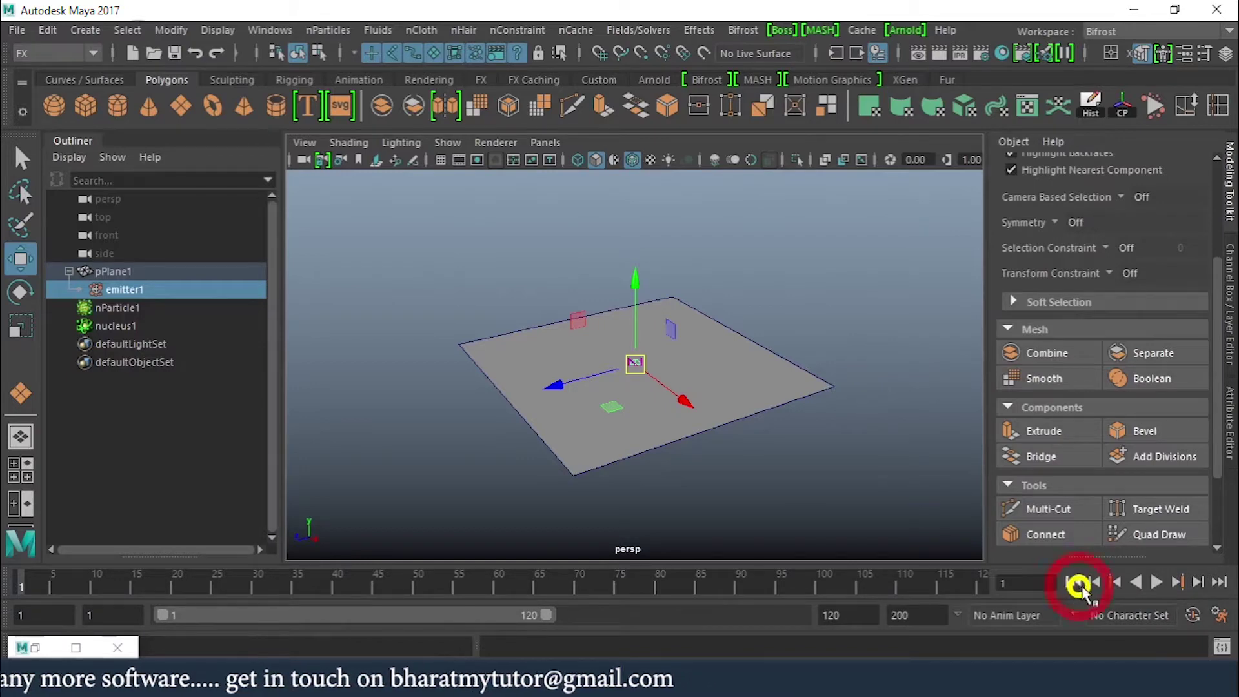
{"action": "left_click", "coordinate": [1153, 582]}
{"action": "left_click", "coordinate": [1153, 582]}
{"action": "left_click", "coordinate": [1152, 582]}
{"action": "left_click", "coordinate": [1152, 583]}
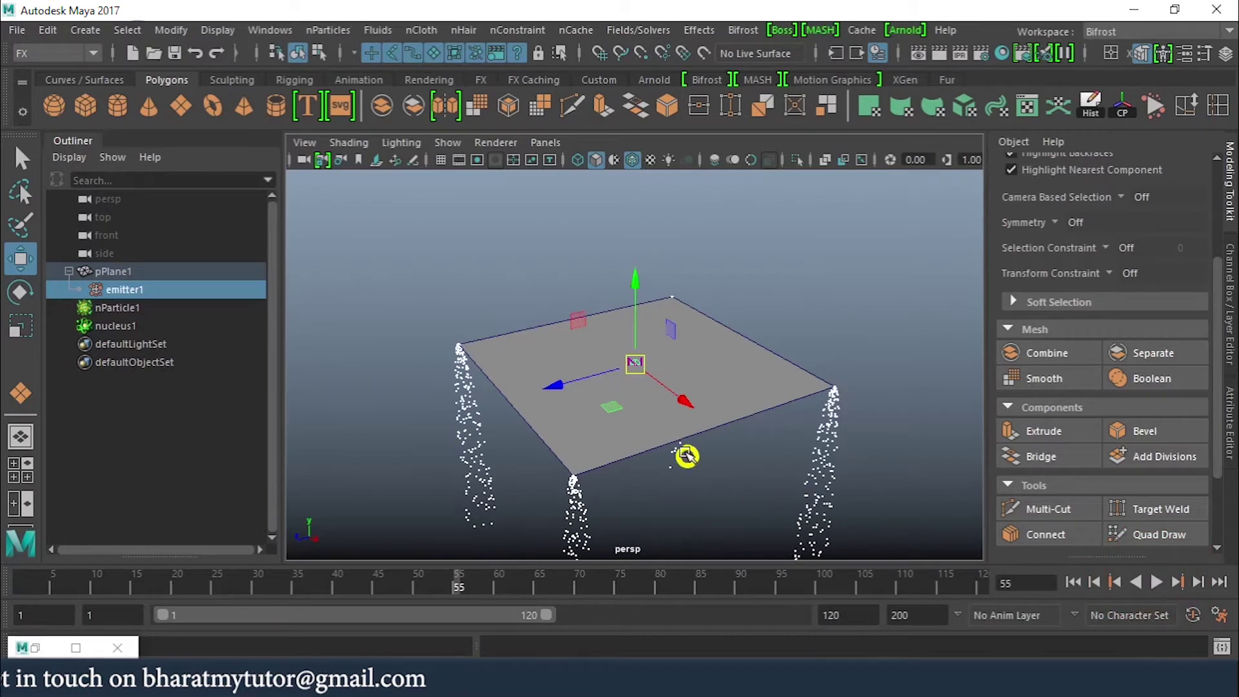
{"action": "left_click_drag", "start_coordinate": [652, 415], "coordinate": [737, 409], "text": "alt"}
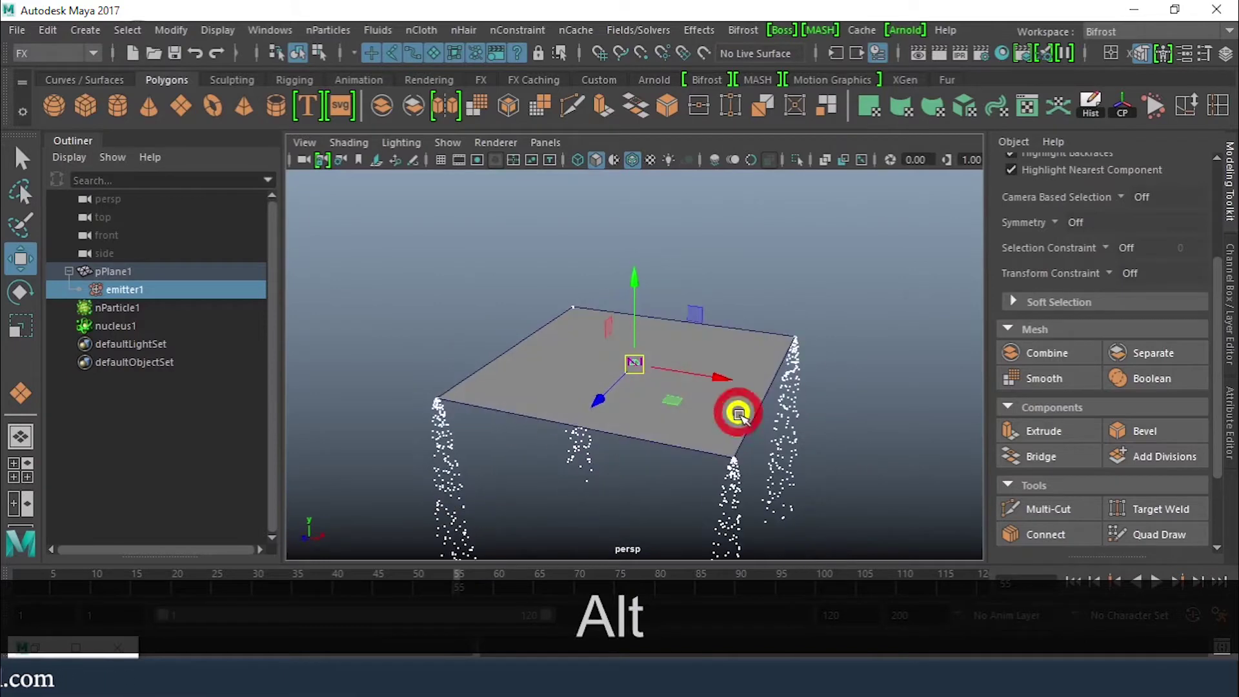
{"action": "middle_click_drag", "start_coordinate": [738, 423], "coordinate": [747, 355], "text": "alt"}
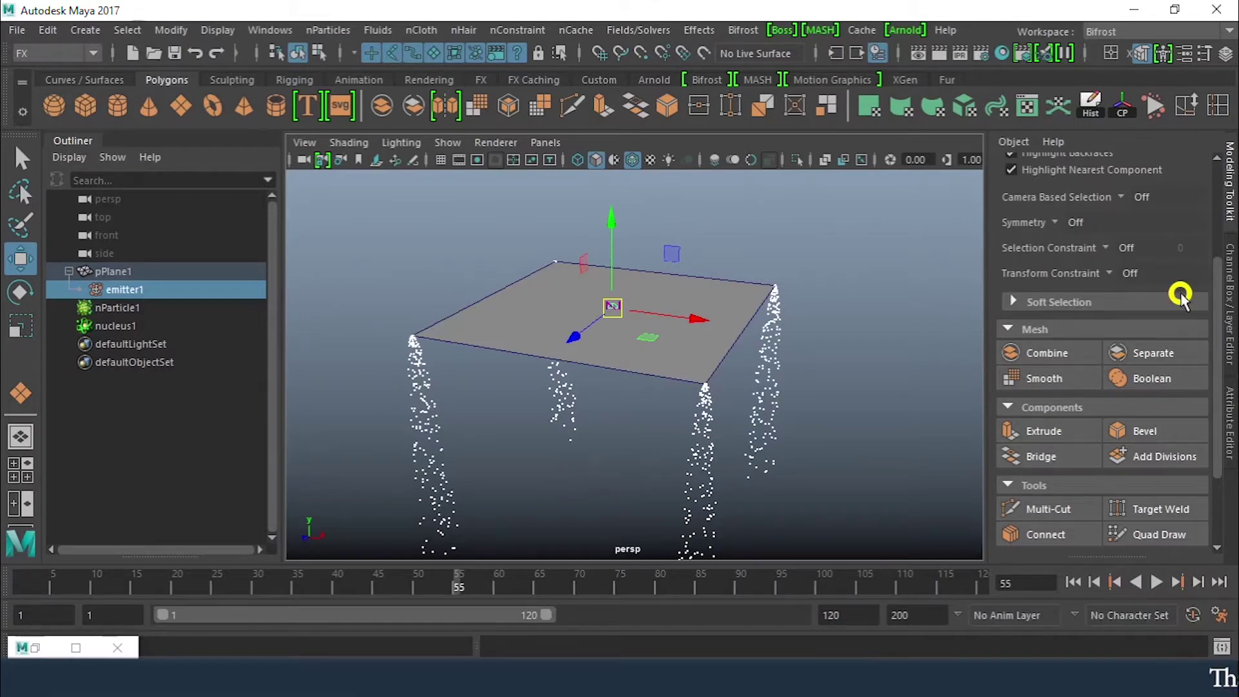
Step: Set the emitter type of emitter1 to Directional in its Basic Emitter Attributes
{"action": "left_click", "coordinate": [1229, 421]}
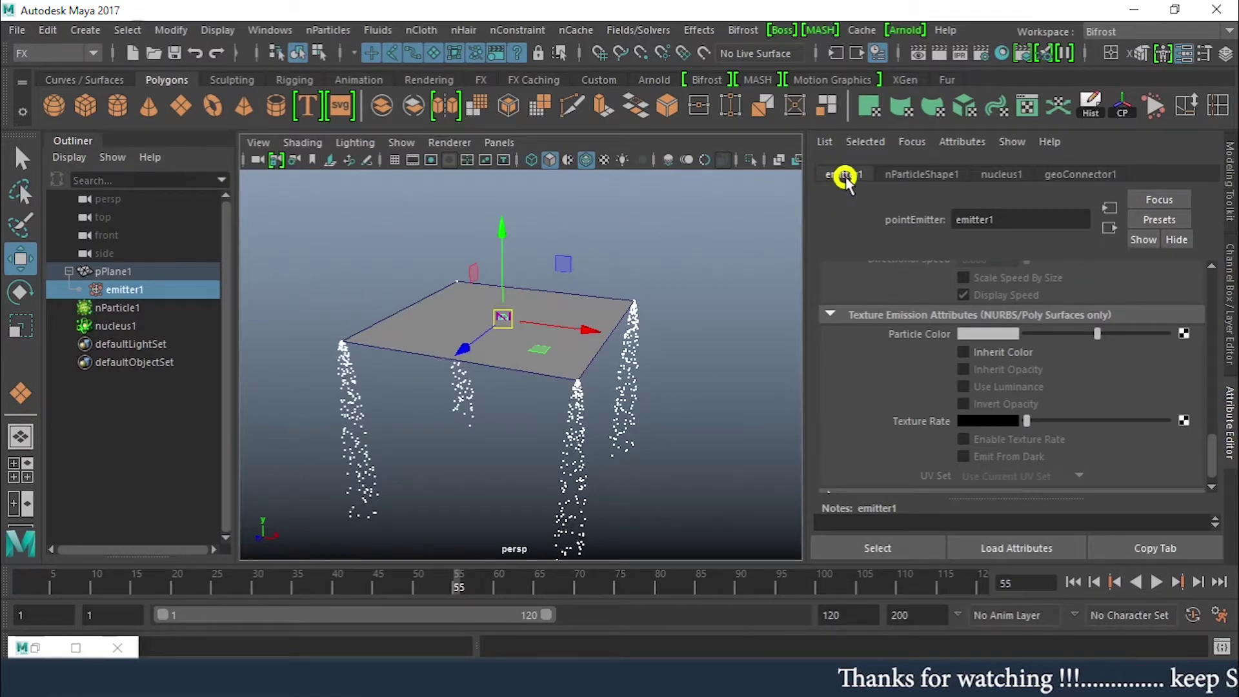
{"action": "scroll", "coordinate": [861, 329], "scroll_direction": "up", "scroll_amount": 10}
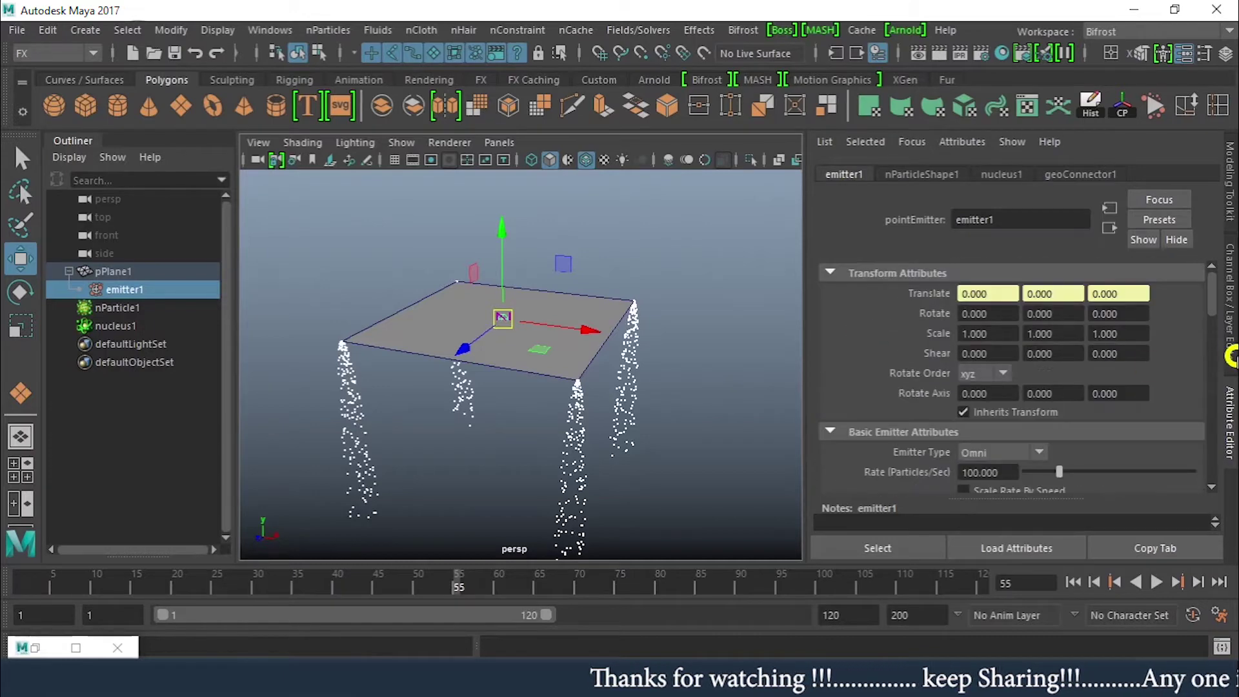
{"action": "scroll", "coordinate": [1208, 300], "scroll_direction": "down", "scroll_amount": 3}
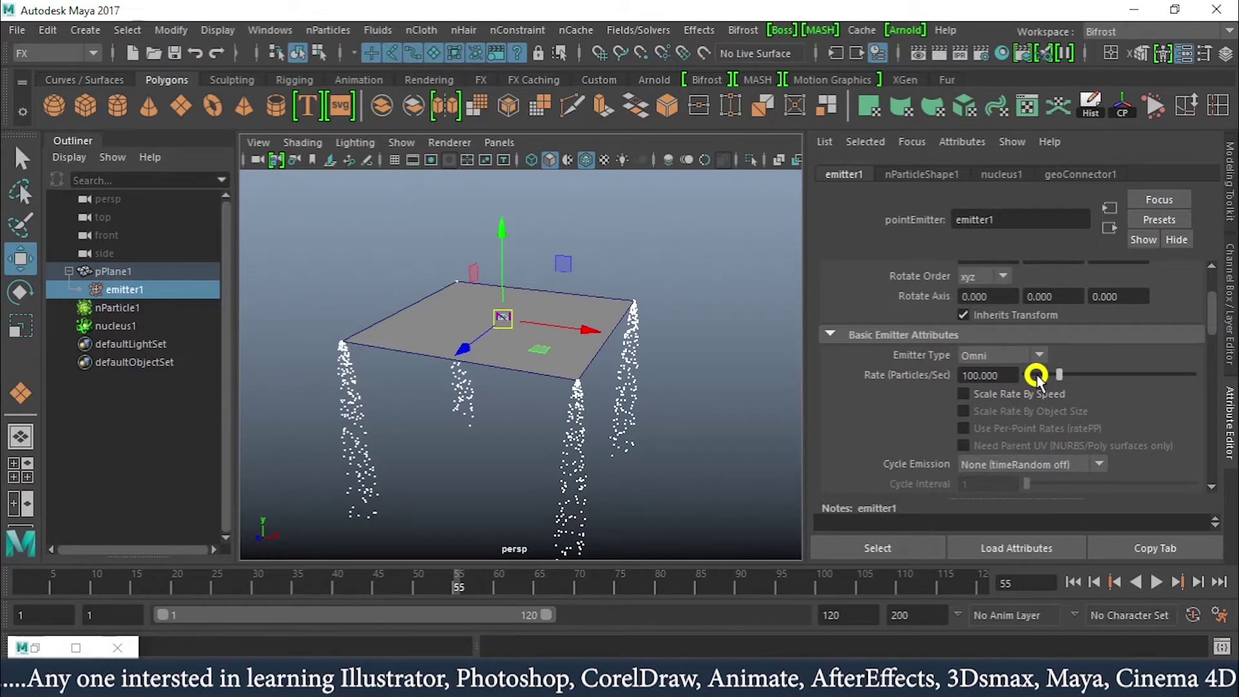
{"action": "mouse_move", "coordinate": [1207, 313]}
{"action": "left_mouse_down"}
{"action": "mouse_move", "coordinate": [1209, 367]}
{"action": "mouse_move", "coordinate": [1214, 302]}
{"action": "left_mouse_up"}
{"action": "left_click", "coordinate": [1007, 412]}
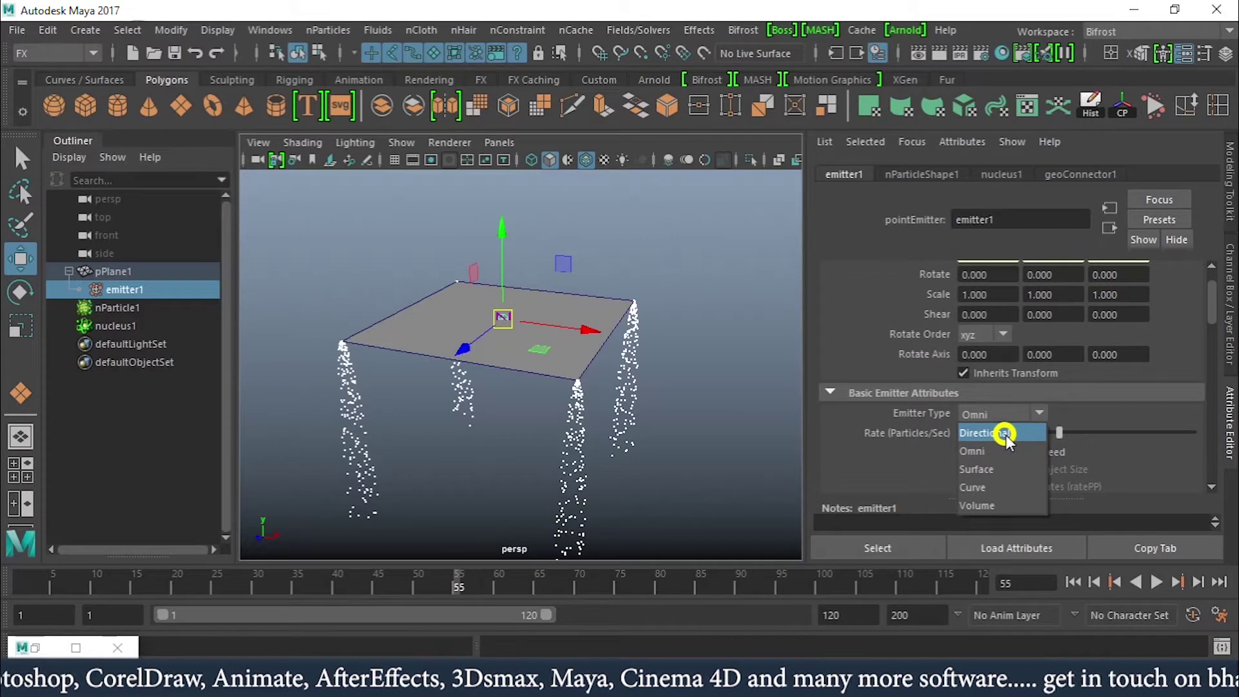
{"action": "left_click", "coordinate": [1005, 433]}
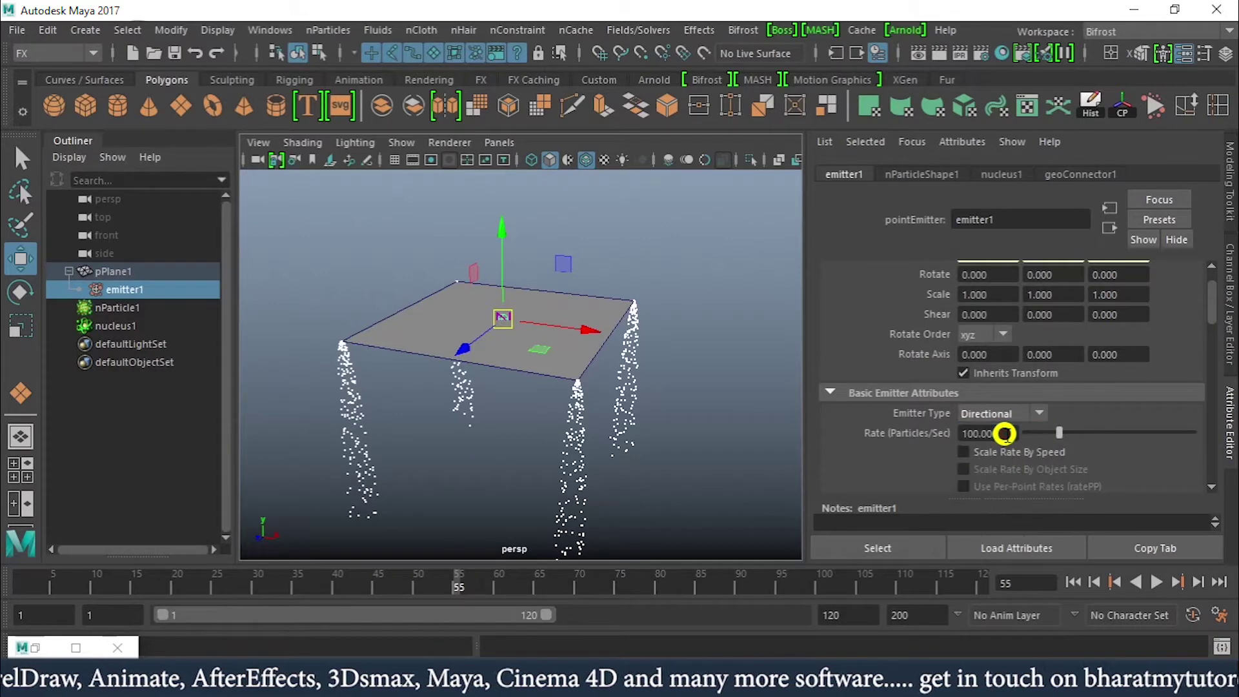
Step: Replay the simulation from frame 1 to check the directional emission
{"action": "left_click", "coordinate": [1073, 583]}
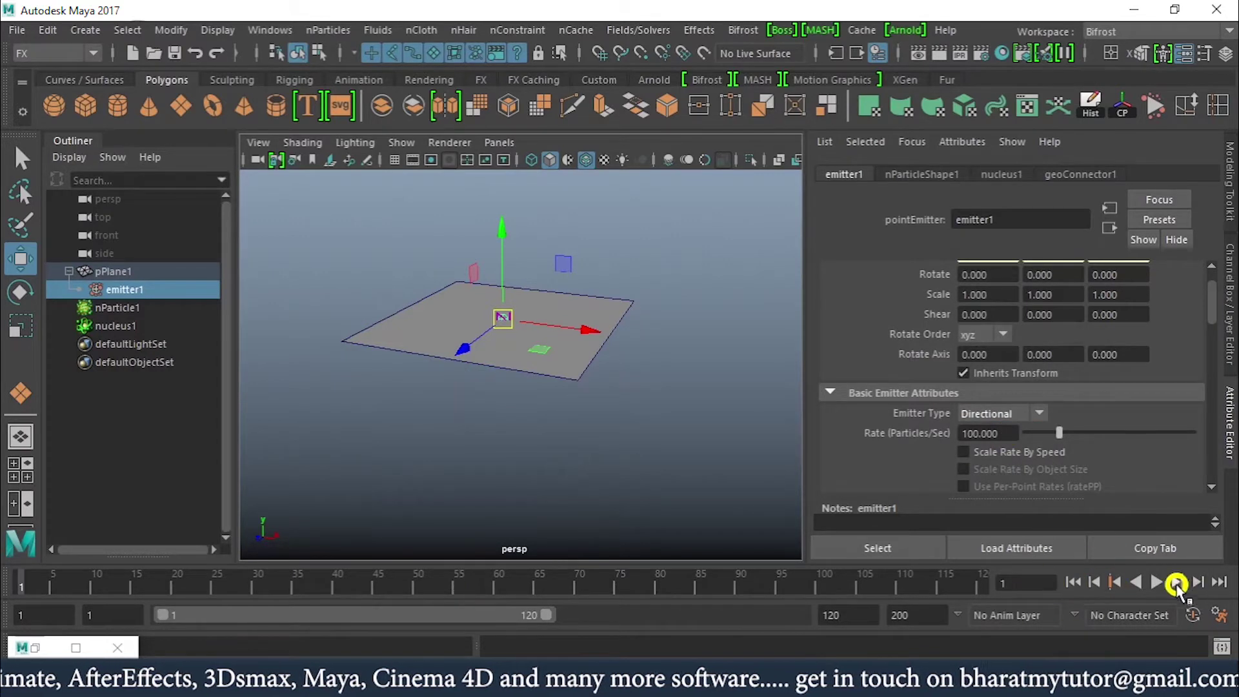
{"action": "left_click", "coordinate": [1156, 583]}
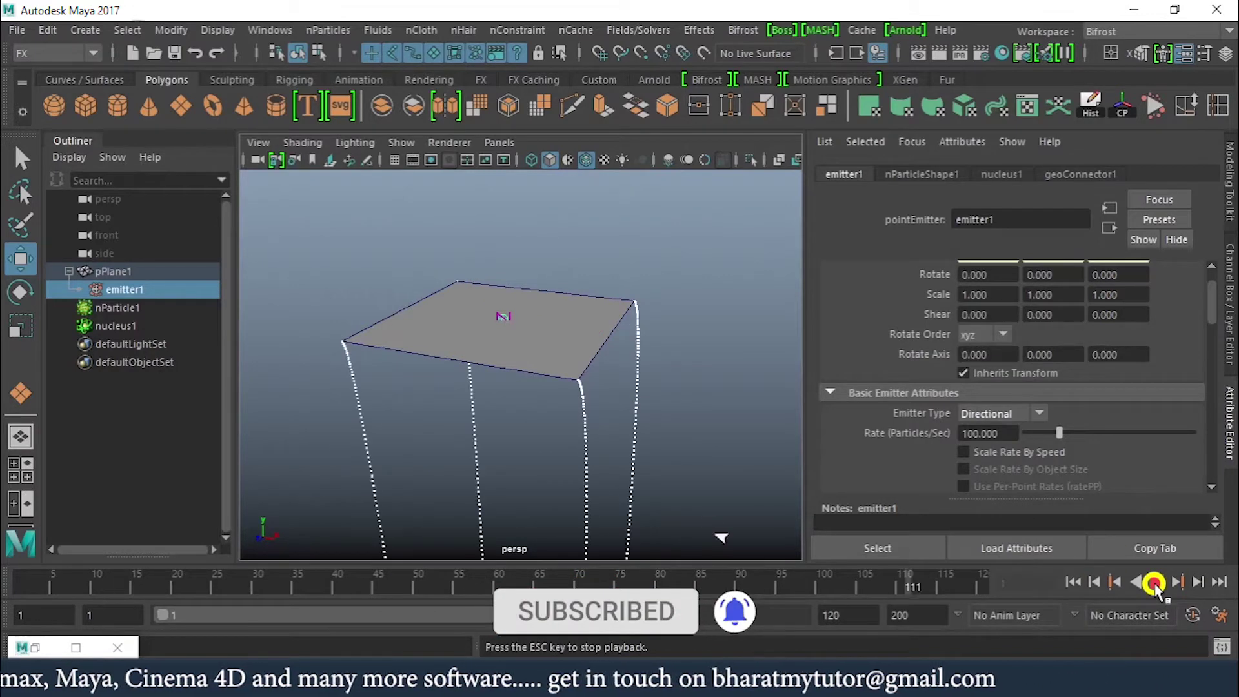
{"action": "left_click", "coordinate": [1156, 583]}
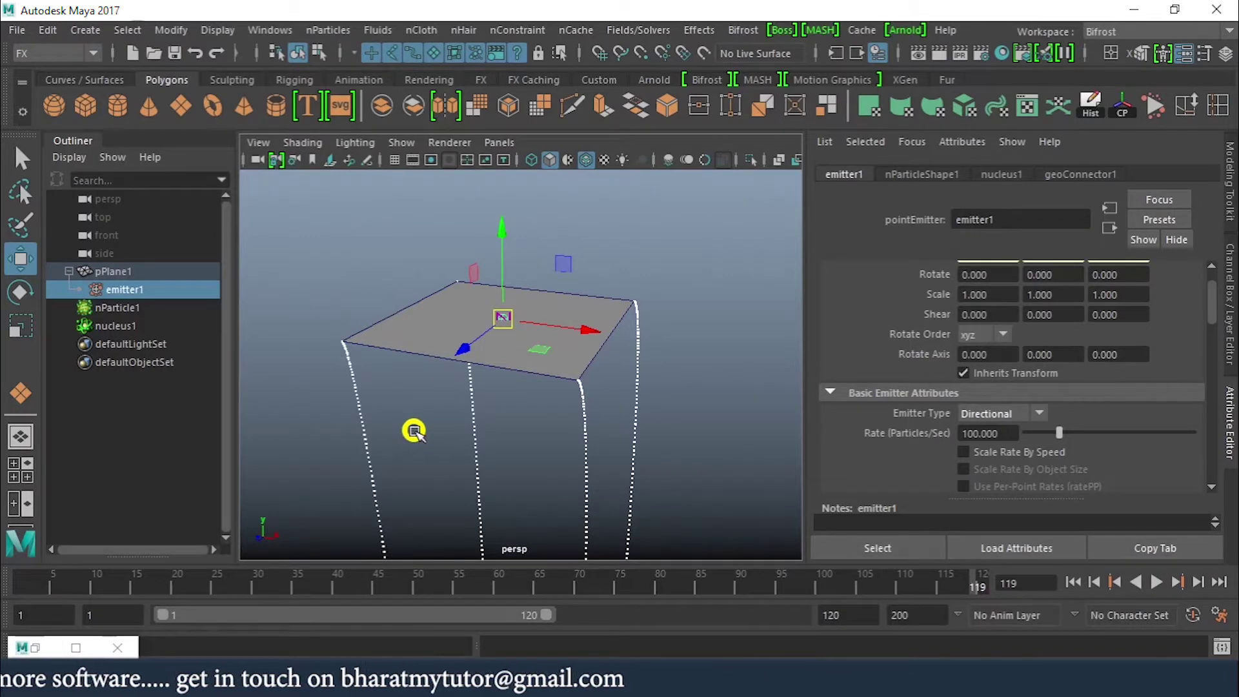
Step: Turn on Ignore Solver Gravity in nParticle1's Dynamic Properties and replay the simulation from frame 1
{"action": "left_click", "coordinate": [120, 307]}
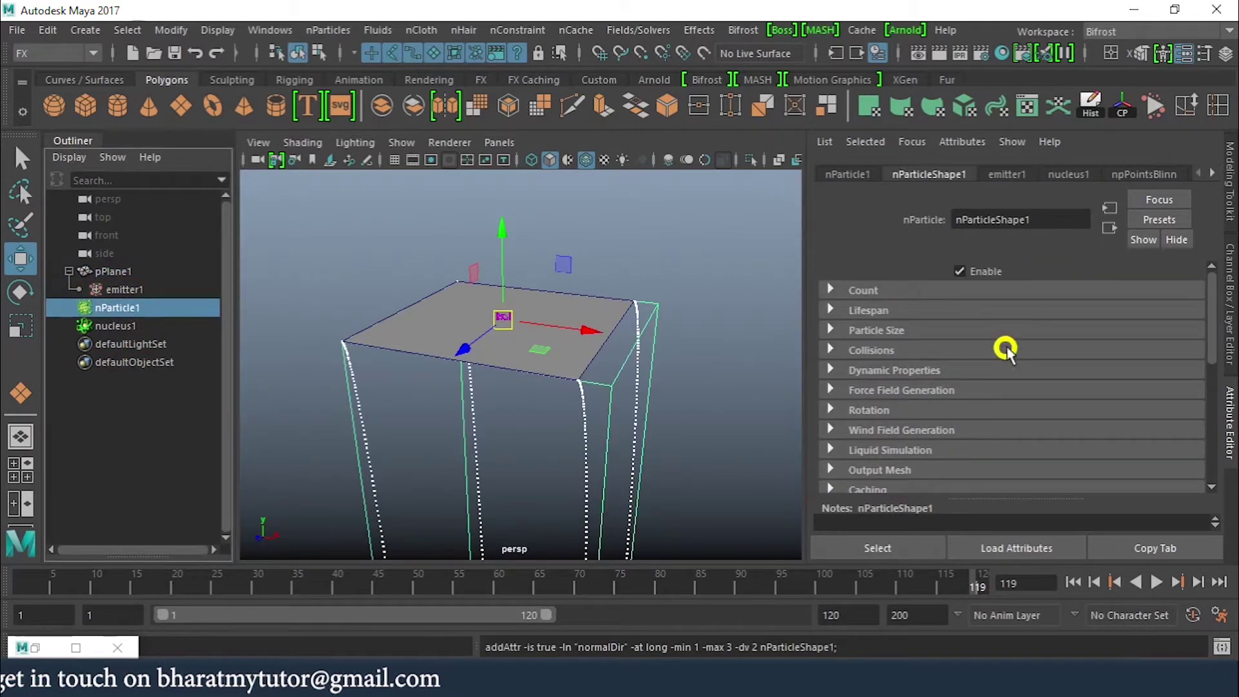
{"action": "left_click", "coordinate": [897, 370]}
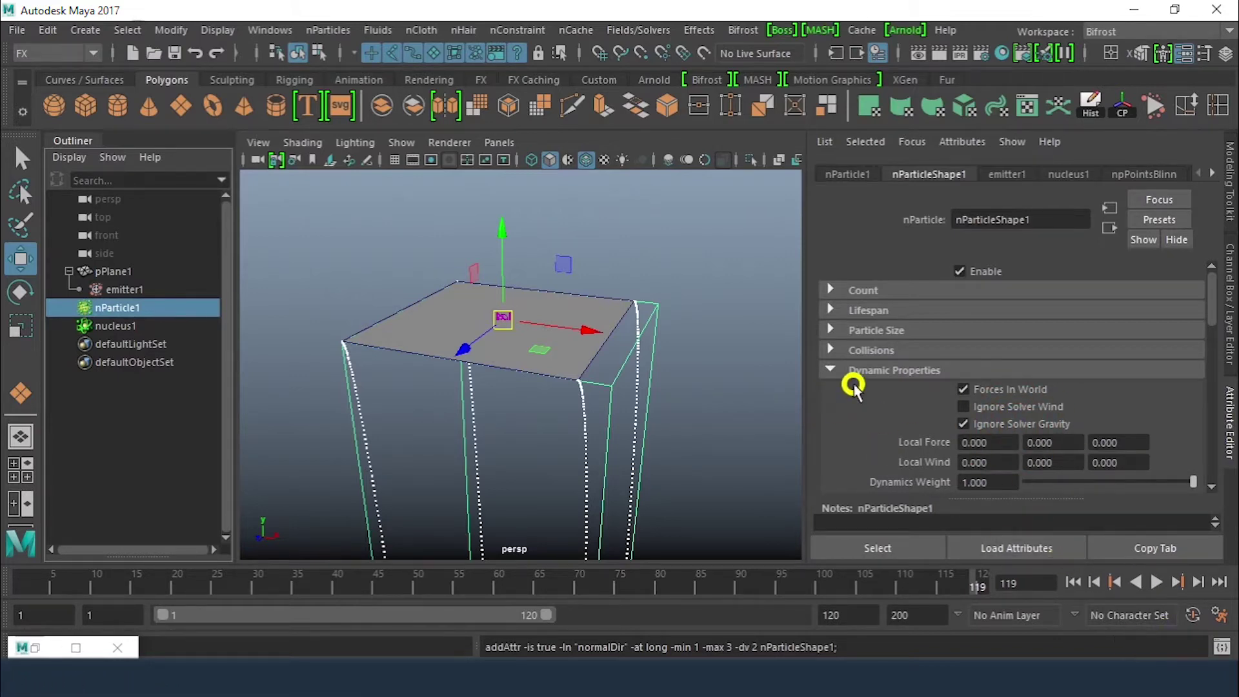
{"action": "left_click", "coordinate": [1074, 582]}
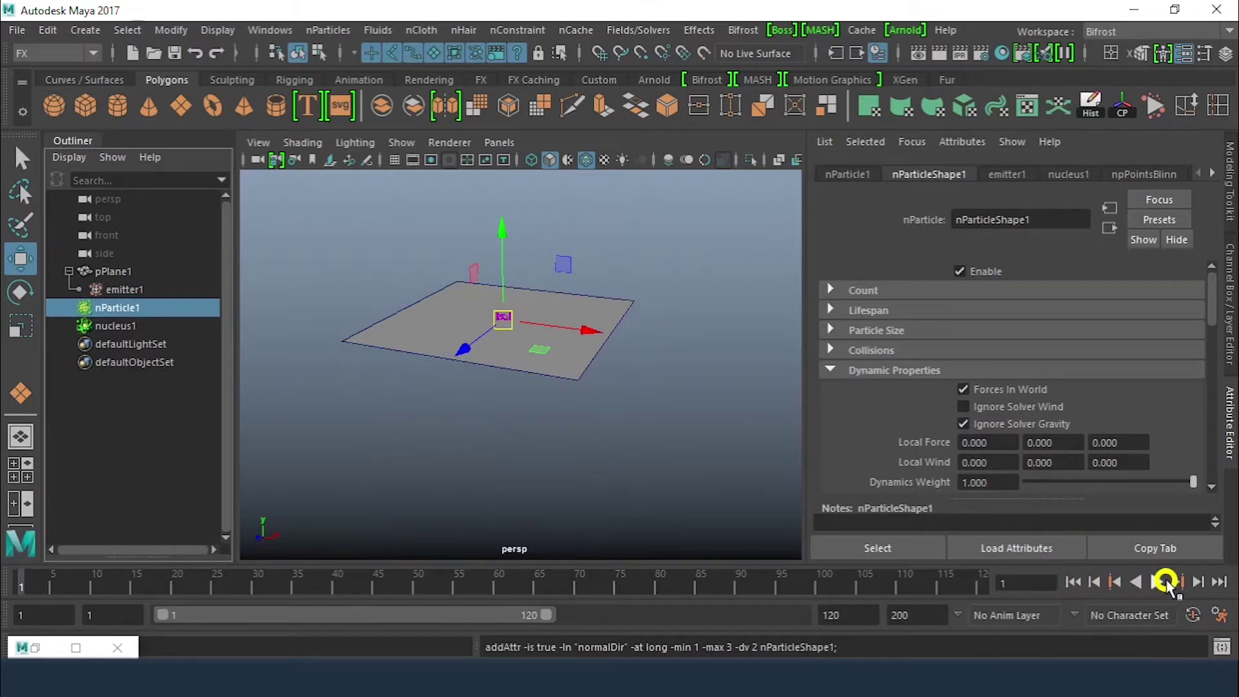
{"action": "left_click", "coordinate": [1159, 583]}
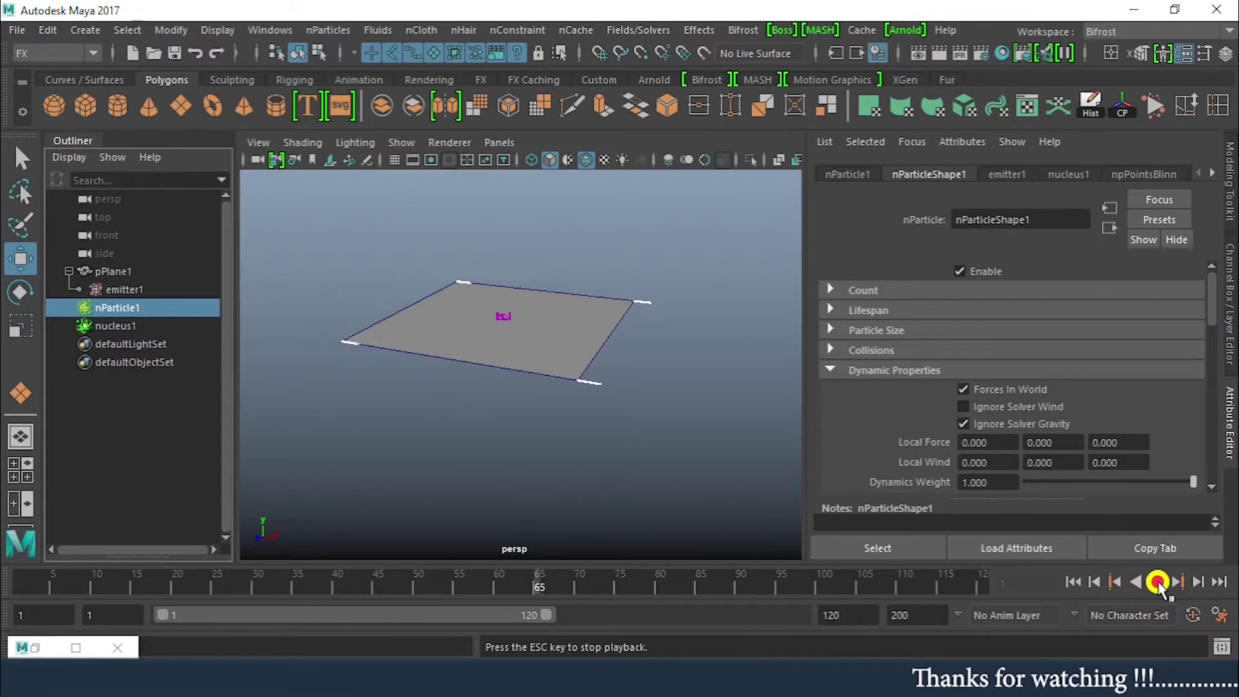
Step: Set emitter1's emission direction to Direction X 0 and Direction Y 1 in its Distance/Direction Attributes
{"action": "mouse_move", "coordinate": [1209, 309]}
{"action": "left_mouse_down"}
{"action": "mouse_move", "coordinate": [1218, 362]}
{"action": "mouse_move", "coordinate": [1218, 293]}
{"action": "left_mouse_up"}
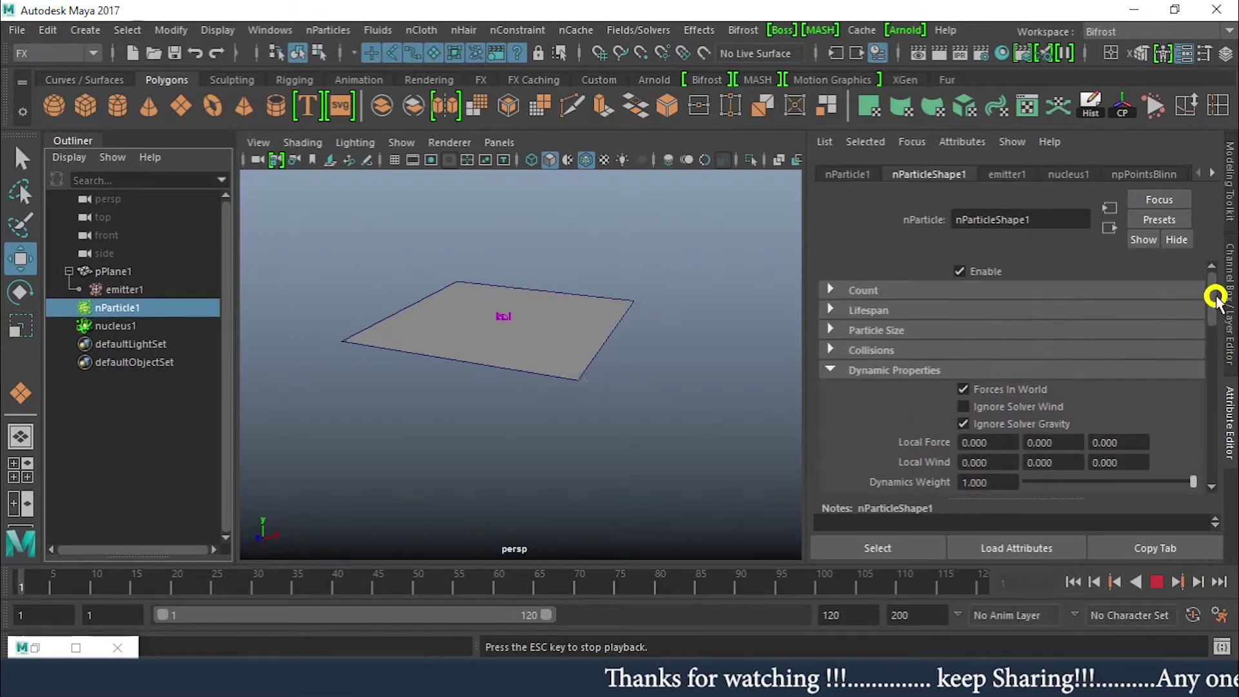
{"action": "left_click", "coordinate": [1006, 174]}
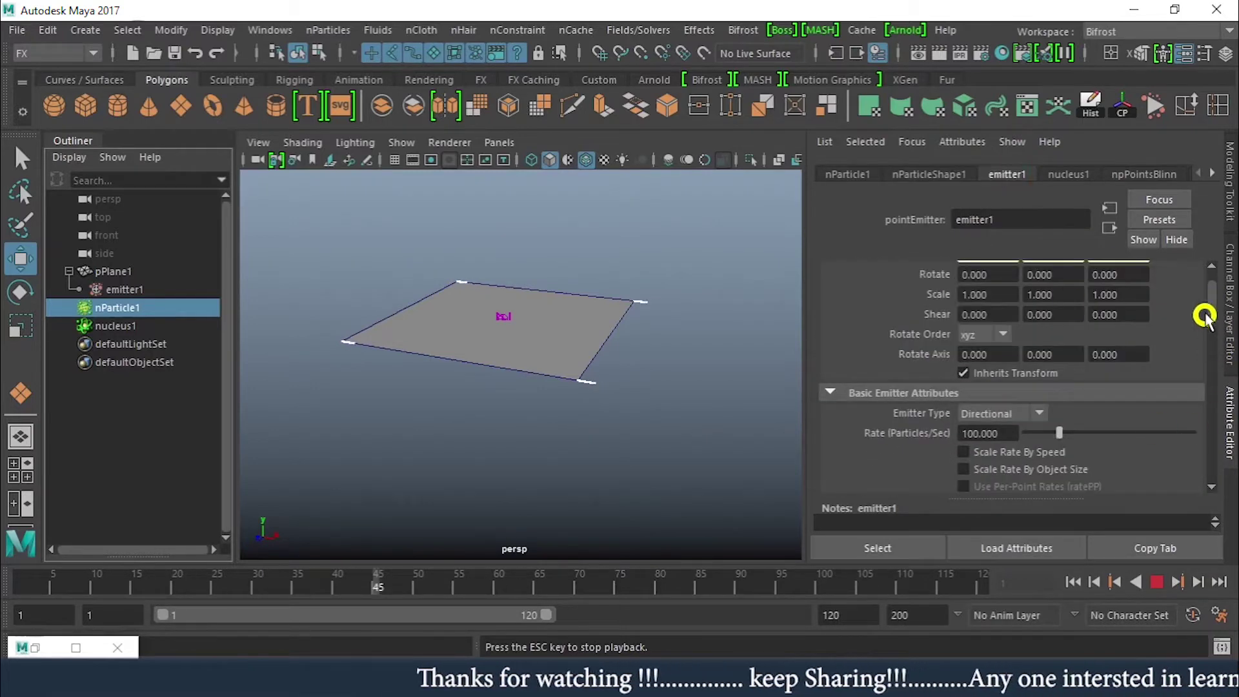
{"action": "left_click_drag", "start_coordinate": [1210, 299], "coordinate": [1209, 346]}
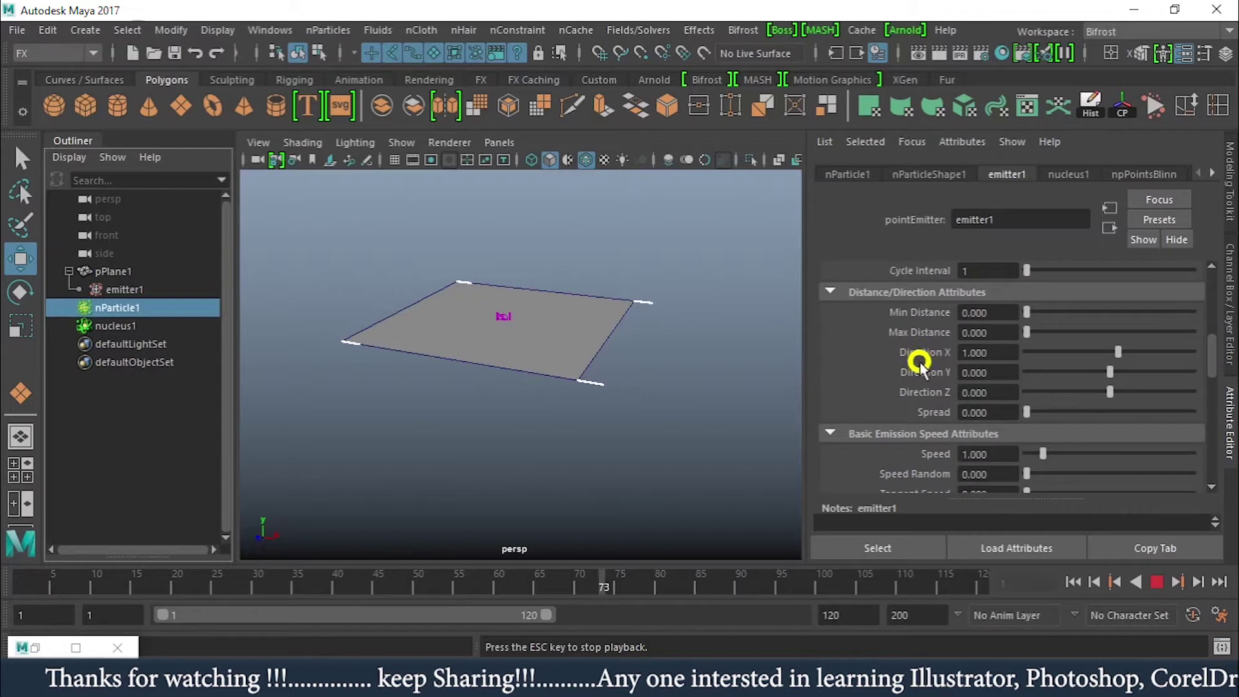
{"action": "left_click", "coordinate": [988, 353]}
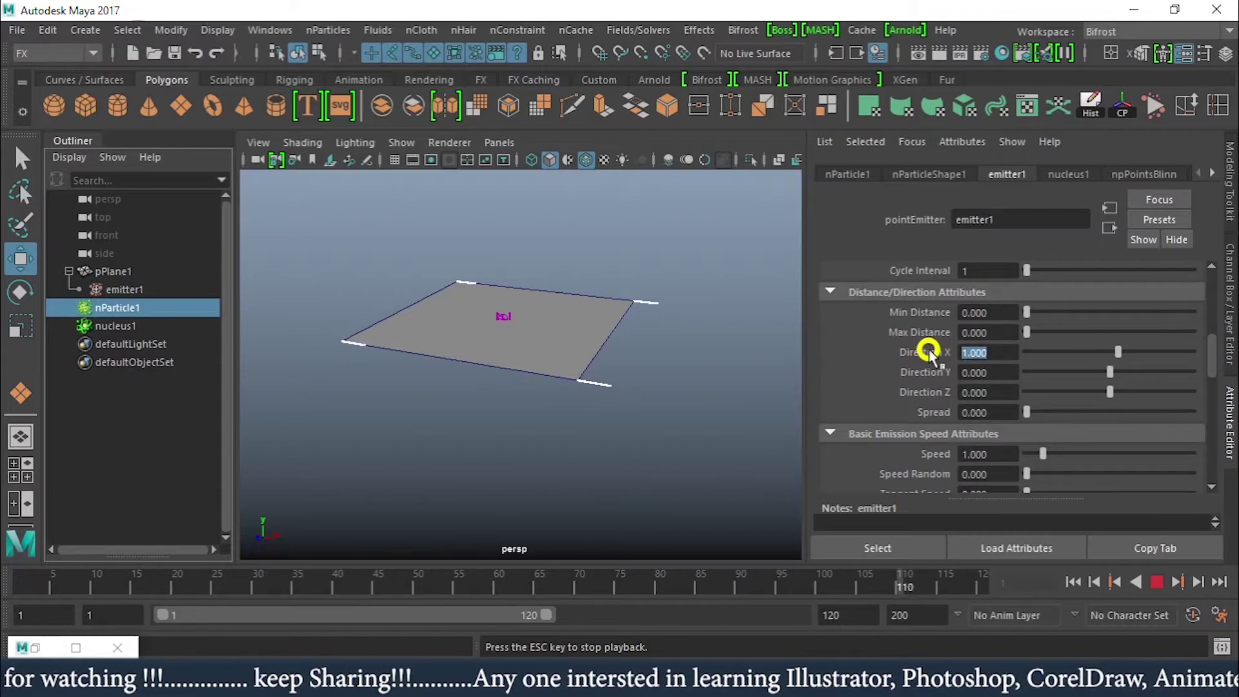
{"action": "type", "text": "0"}
{"action": "left_click", "coordinate": [989, 374]}
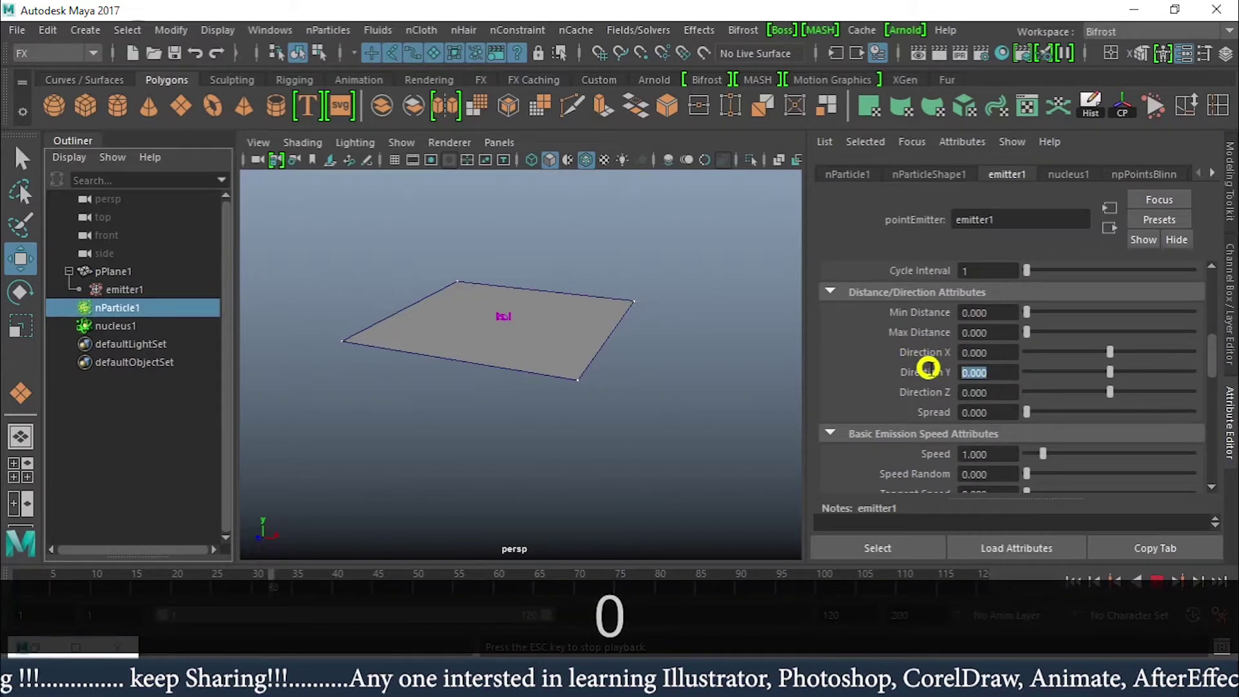
{"action": "type", "text": "1"}
{"action": "key", "text": "Return"}
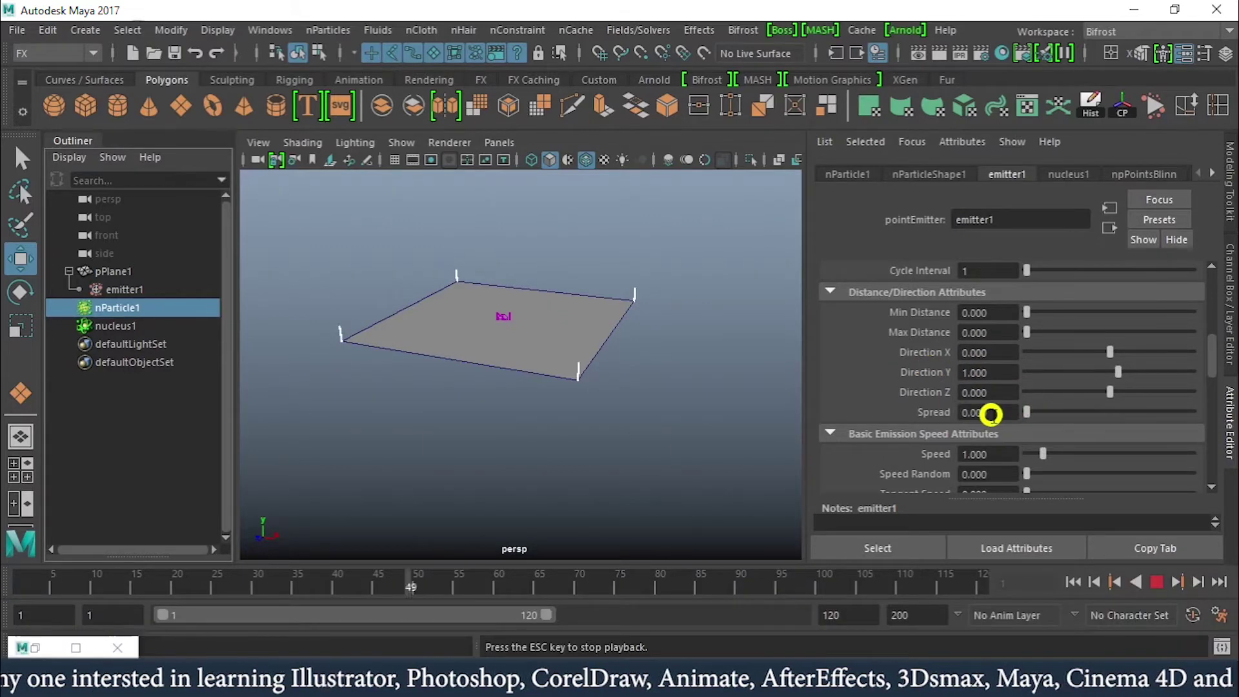
Step: Set emitter1's Spread to 0.2 and its emission Speed to 2
{"action": "left_click_drag", "start_coordinate": [969, 414], "coordinate": [1002, 411]}
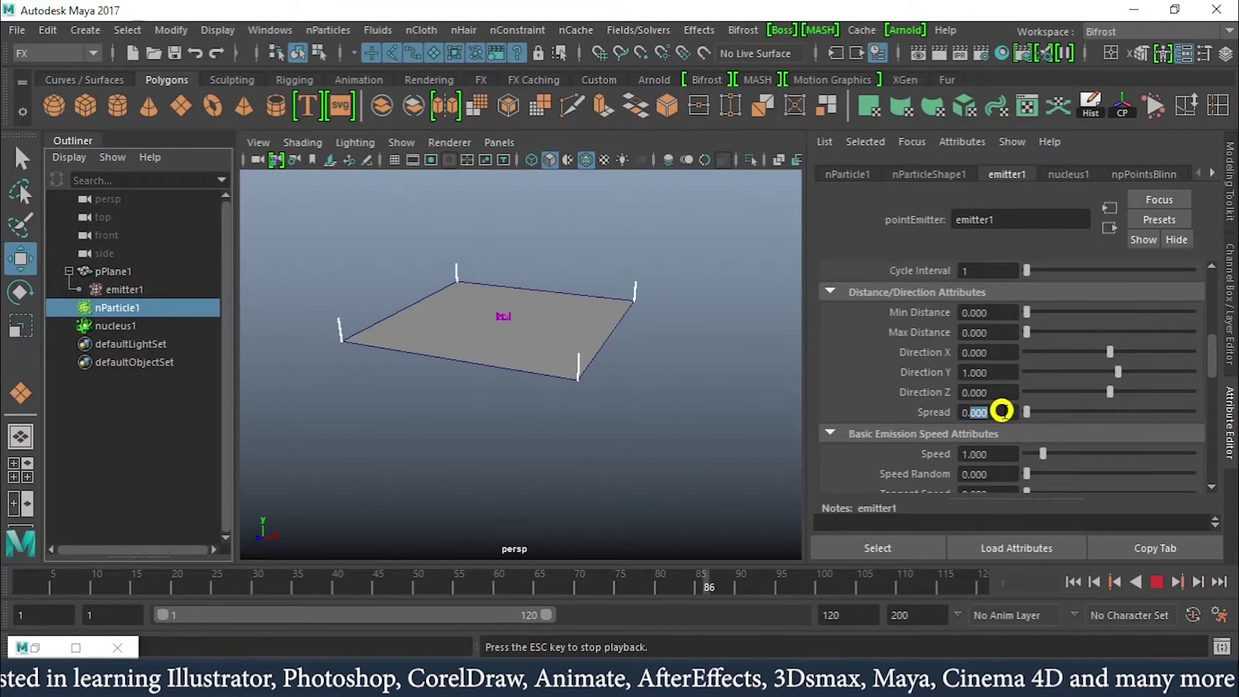
{"action": "type", "text": ".2"}
{"action": "key", "text": "Return"}
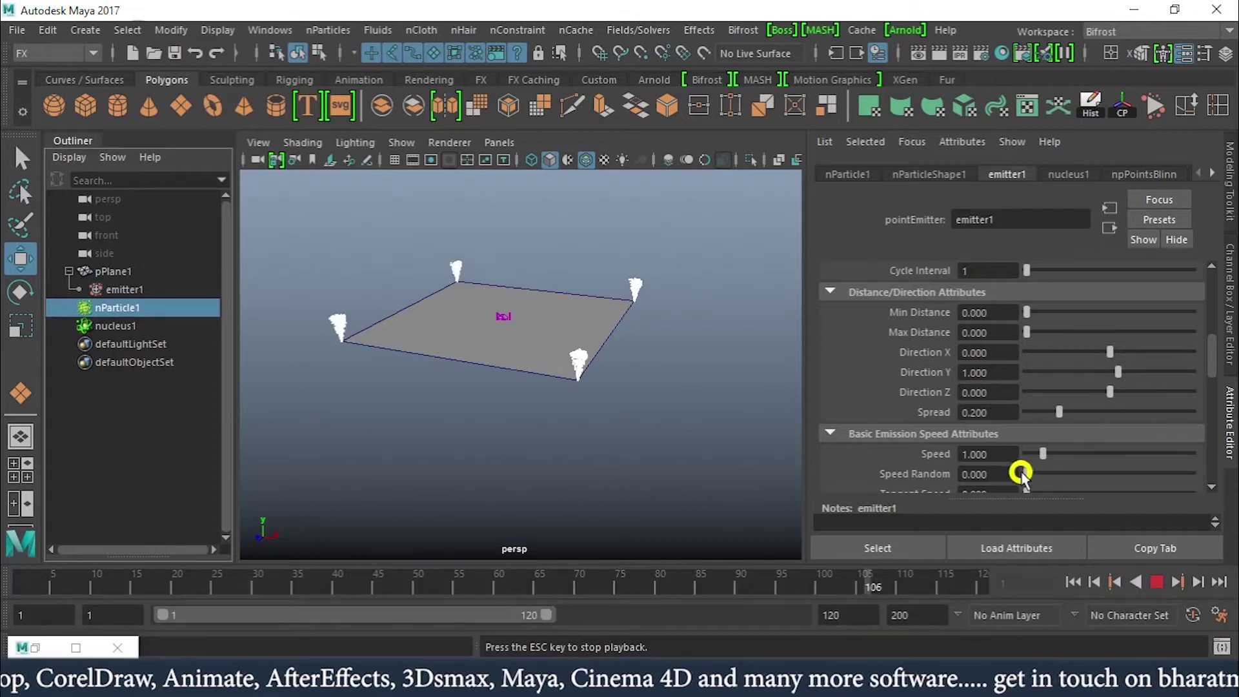
{"action": "left_click_drag", "start_coordinate": [998, 454], "coordinate": [929, 455]}
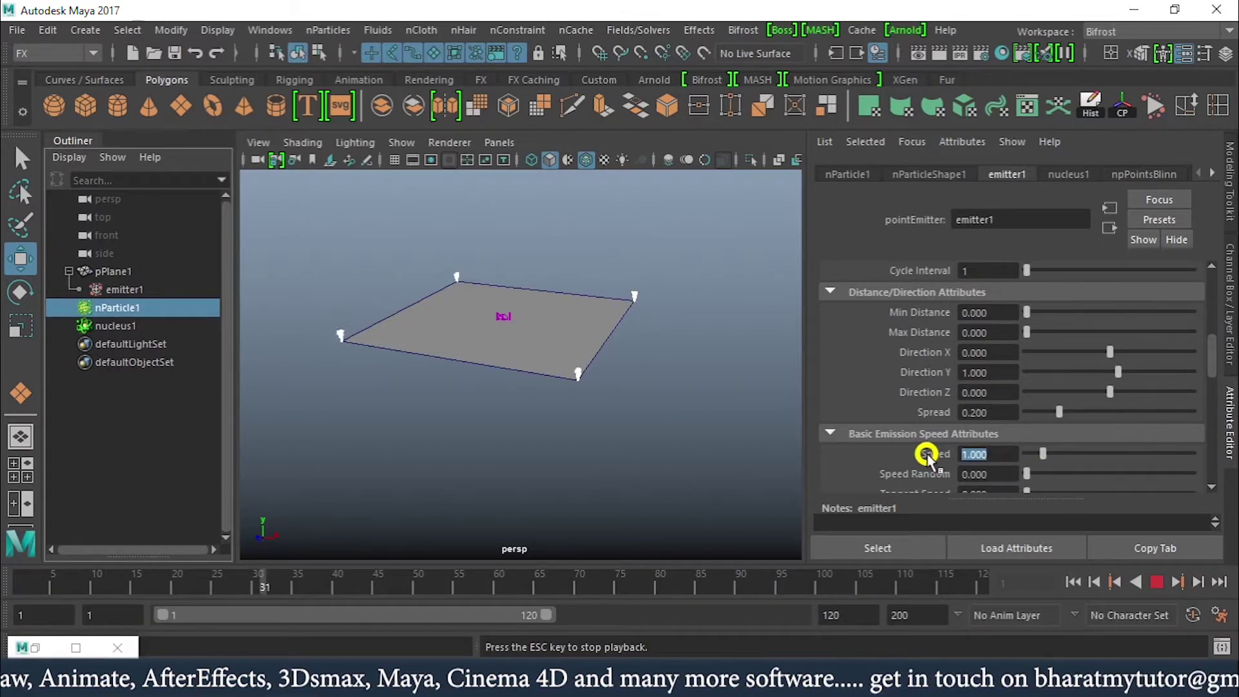
{"action": "type", "text": "2"}
{"action": "key", "text": "Return"}
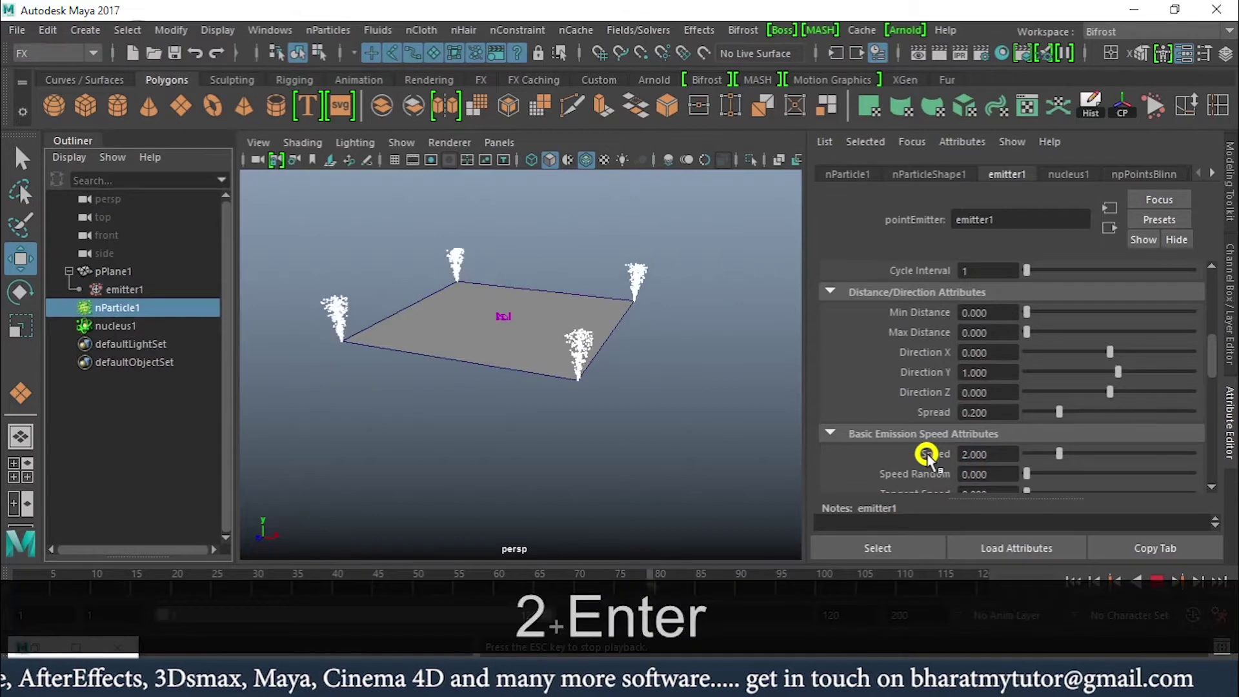
Step: Change emitter1's Emitter Type to Surface and inspect the particle emission across the plane
{"action": "left_click_drag", "start_coordinate": [1217, 351], "coordinate": [1215, 366]}
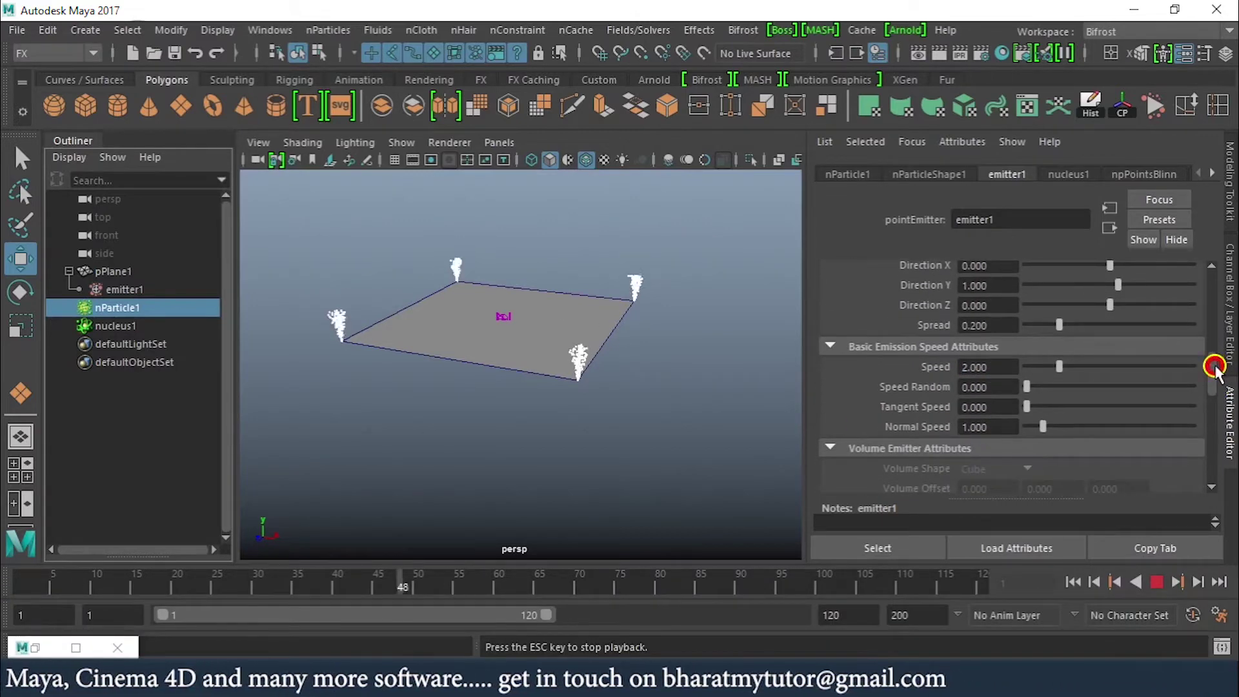
{"action": "left_click_drag", "start_coordinate": [1217, 383], "coordinate": [1202, 307]}
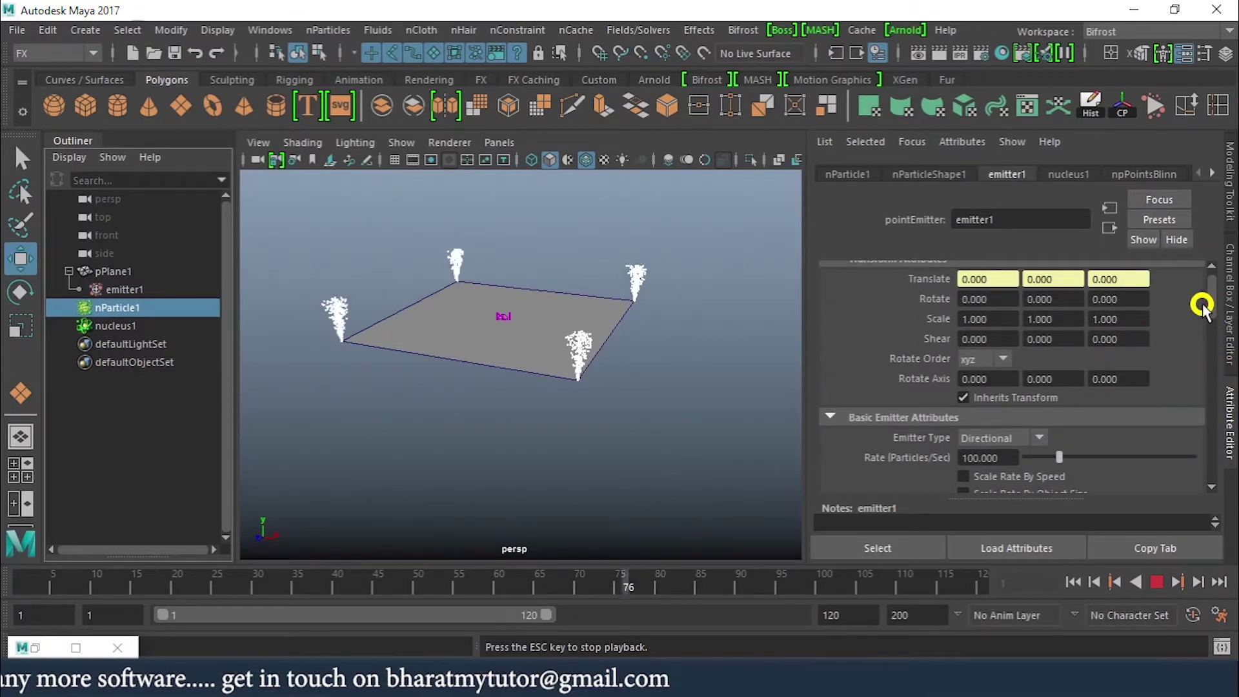
{"action": "left_click", "coordinate": [1035, 438]}
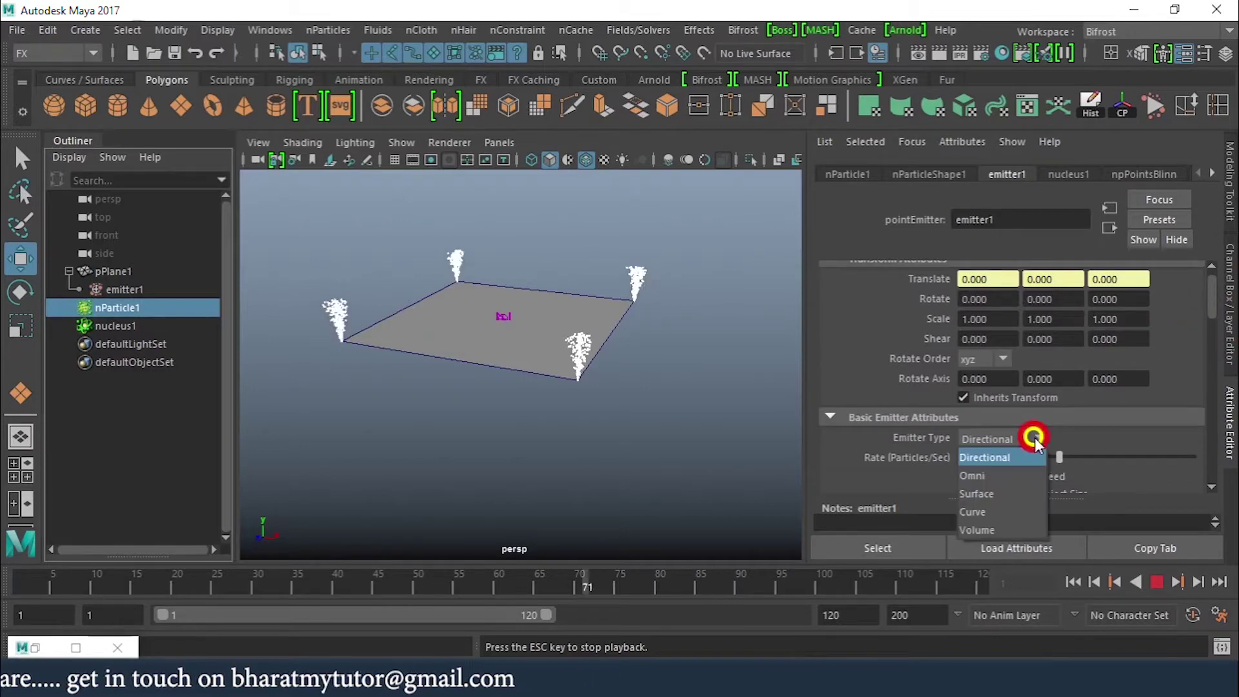
{"action": "left_click", "coordinate": [1000, 494]}
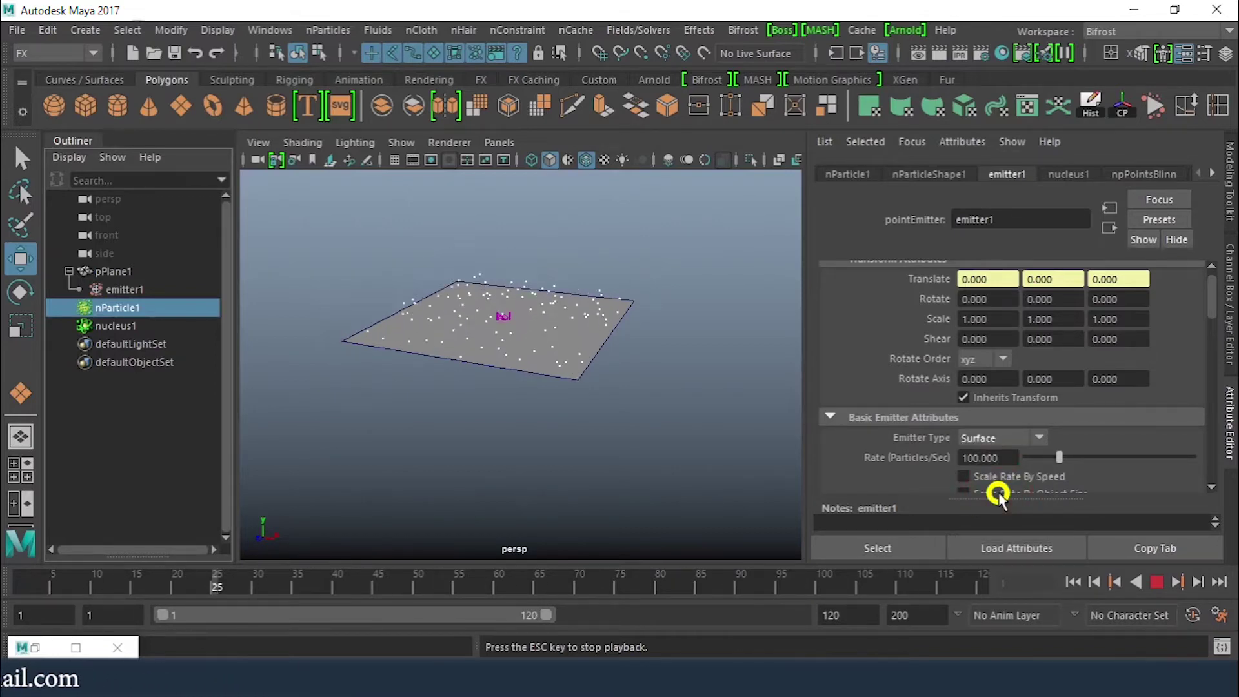
{"action": "left_click_drag", "start_coordinate": [573, 400], "coordinate": [607, 362], "text": "alt"}
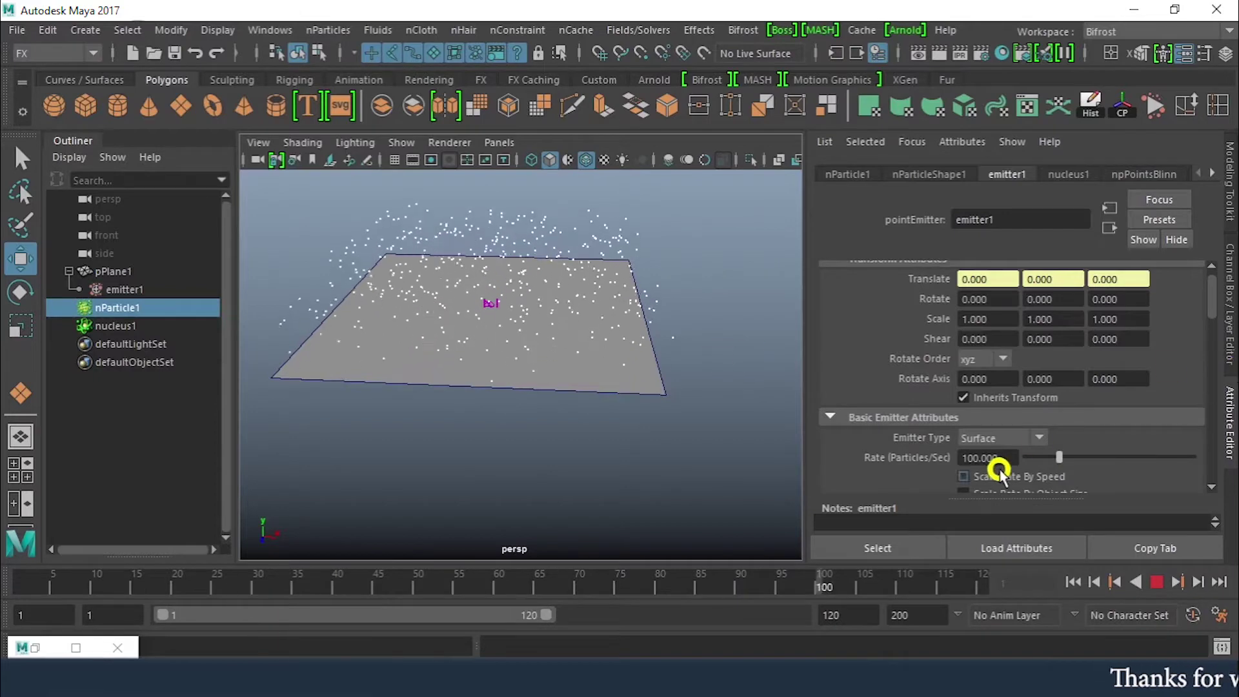
Step: Set emitter1's Rate (Particles/Sec) to 1000, watch the emission, and stop playback
{"action": "left_click", "coordinate": [980, 458]}
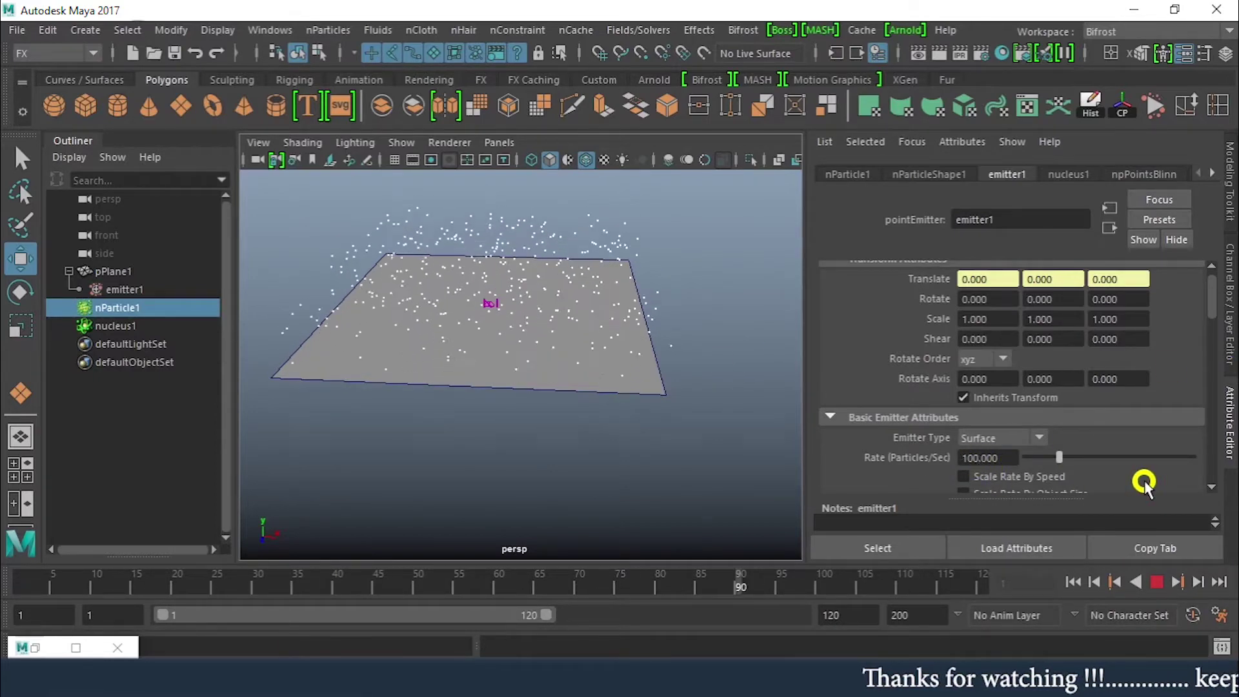
{"action": "type", "text": "0"}
{"action": "key", "text": "Return"}
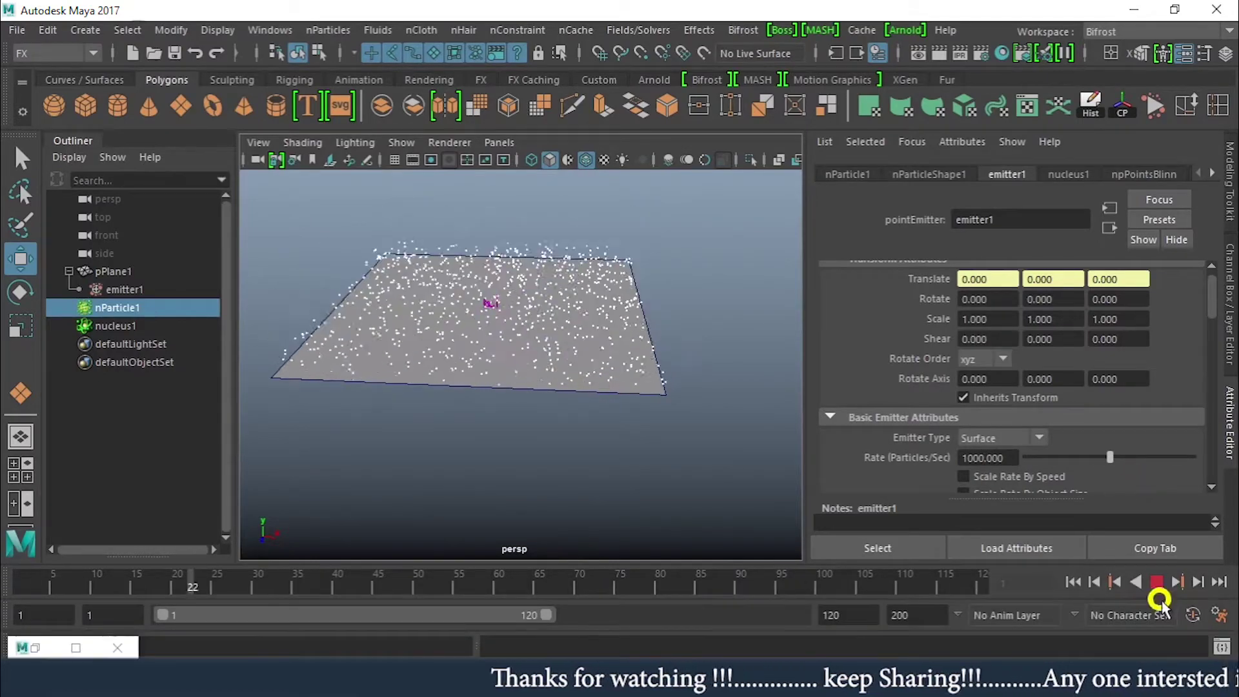
{"action": "left_click", "coordinate": [1155, 582]}
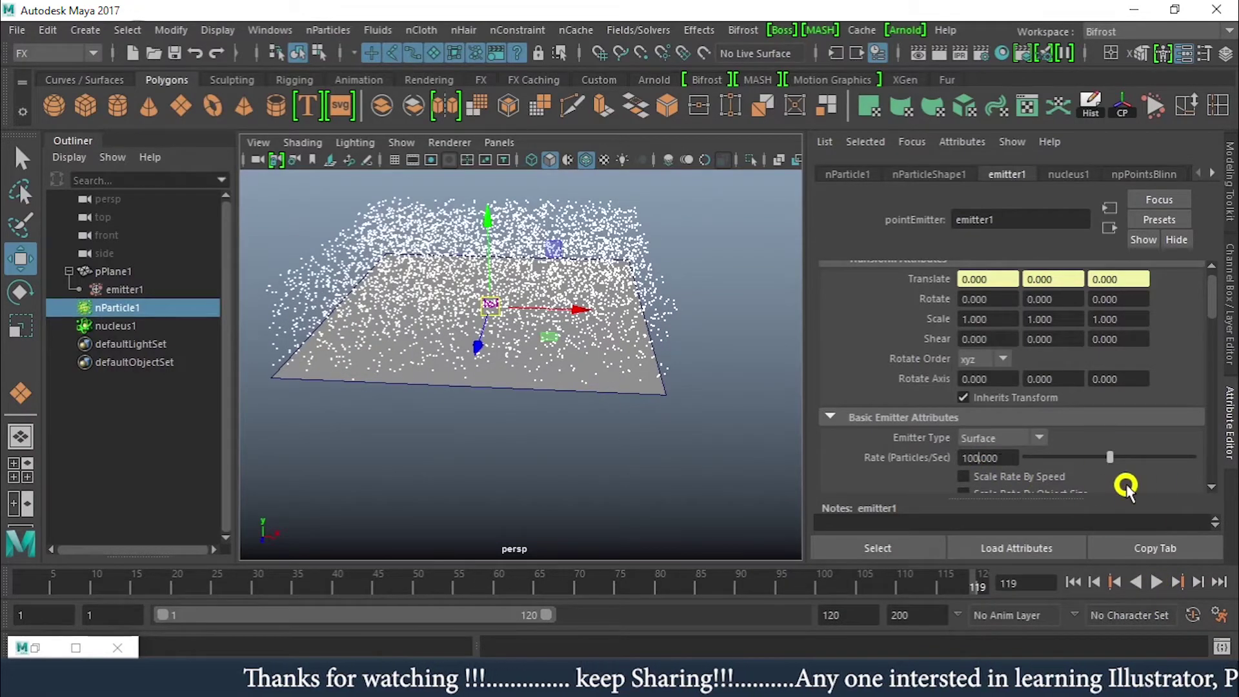
Step: Set emitter1's Rate (Particles/Sec) back to 100
{"action": "key", "text": "Delete"}
{"action": "key", "text": "BackSpace"}
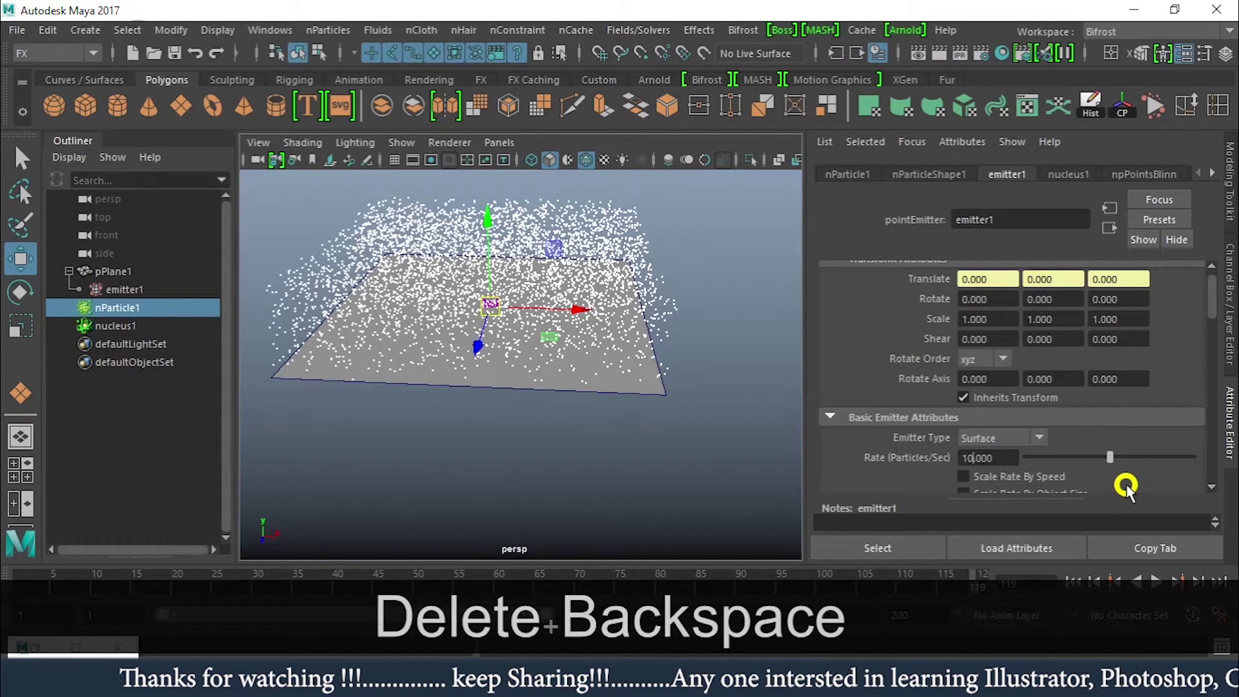
{"action": "type", "text": "0"}
{"action": "key", "text": "Return"}
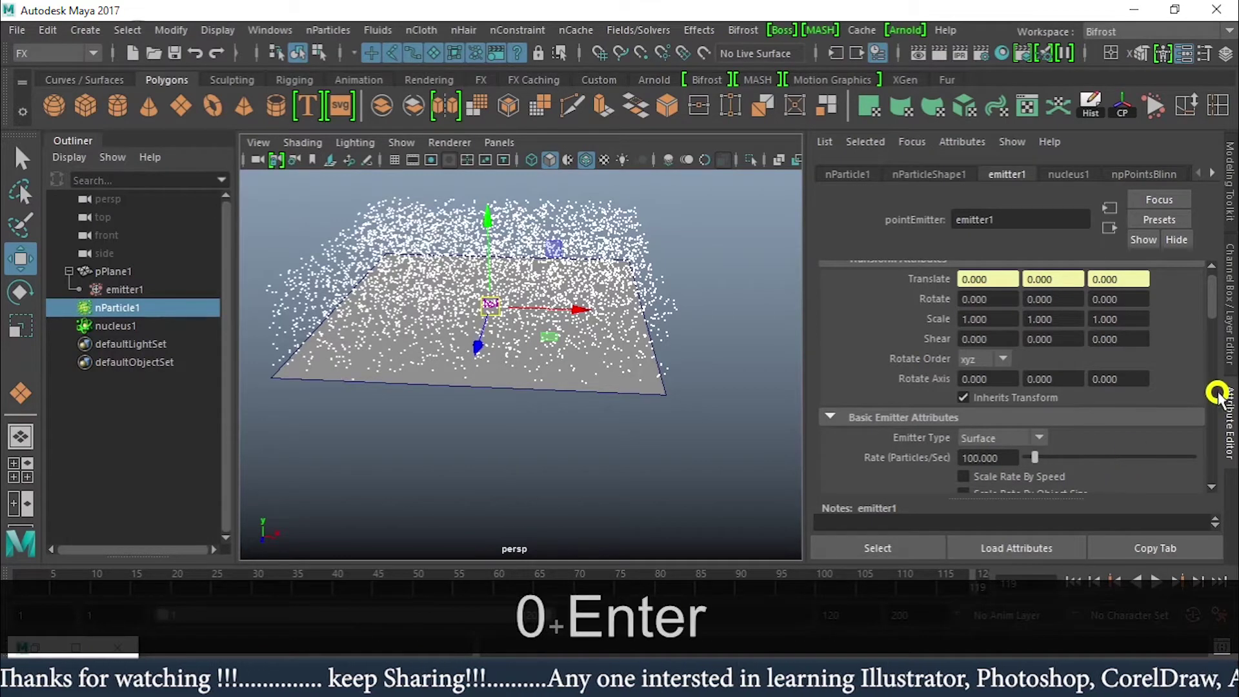
Step: Look over emitter1's Basic Emission Speed Attributes and replay the surface emission from the first frame
{"action": "left_click_drag", "start_coordinate": [1210, 304], "coordinate": [1209, 387]}
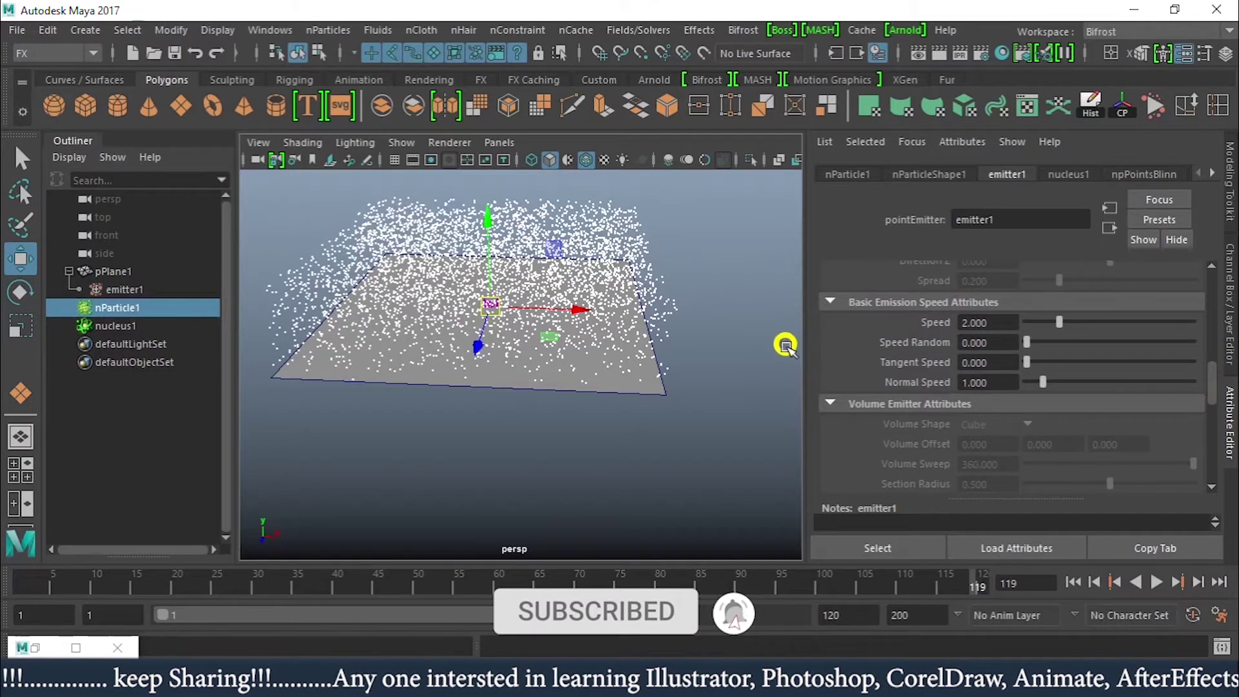
{"action": "left_click", "coordinate": [1074, 583]}
{"action": "left_click", "coordinate": [1155, 582]}
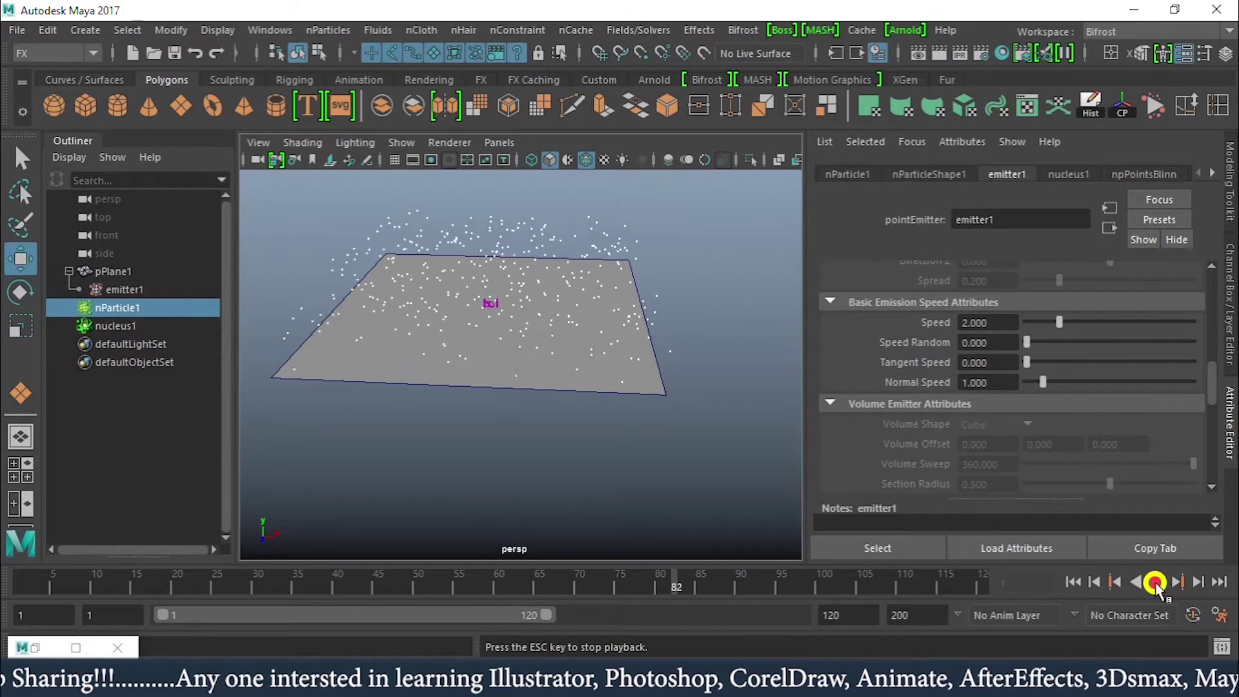
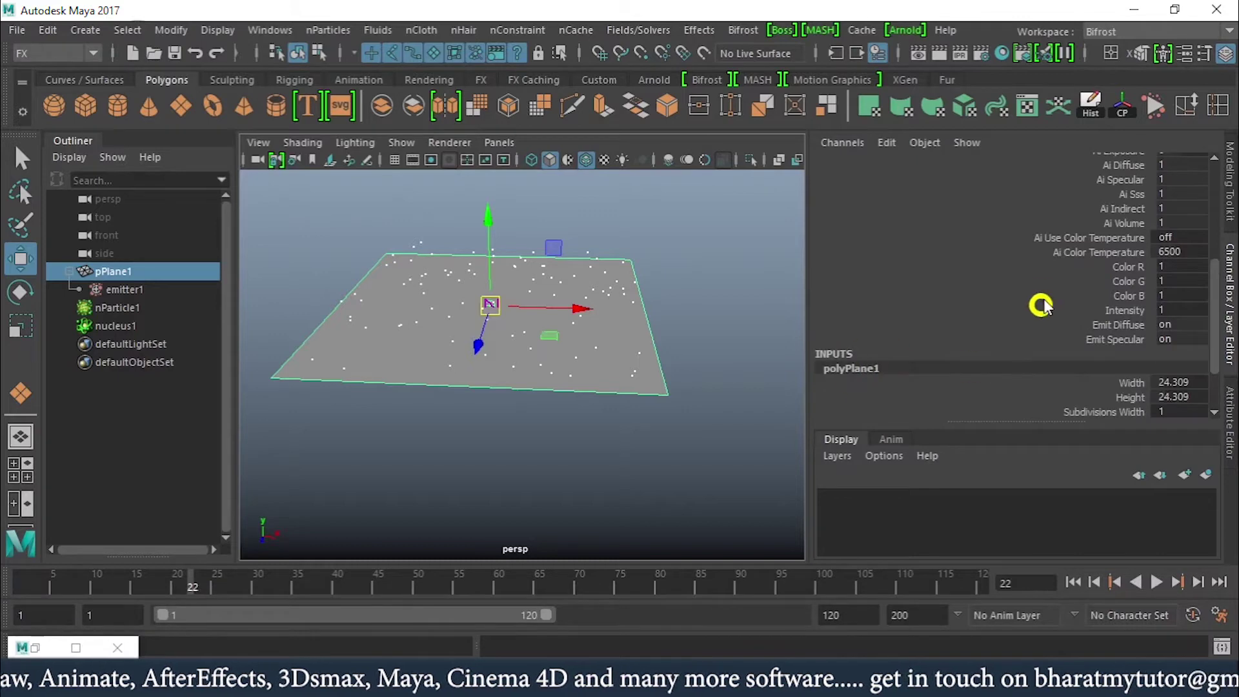
Step: Set both Subdivisions Width and Subdivisions Height of pPlane1 to 3
{"action": "left_click_drag", "start_coordinate": [1118, 342], "coordinate": [1117, 353]}
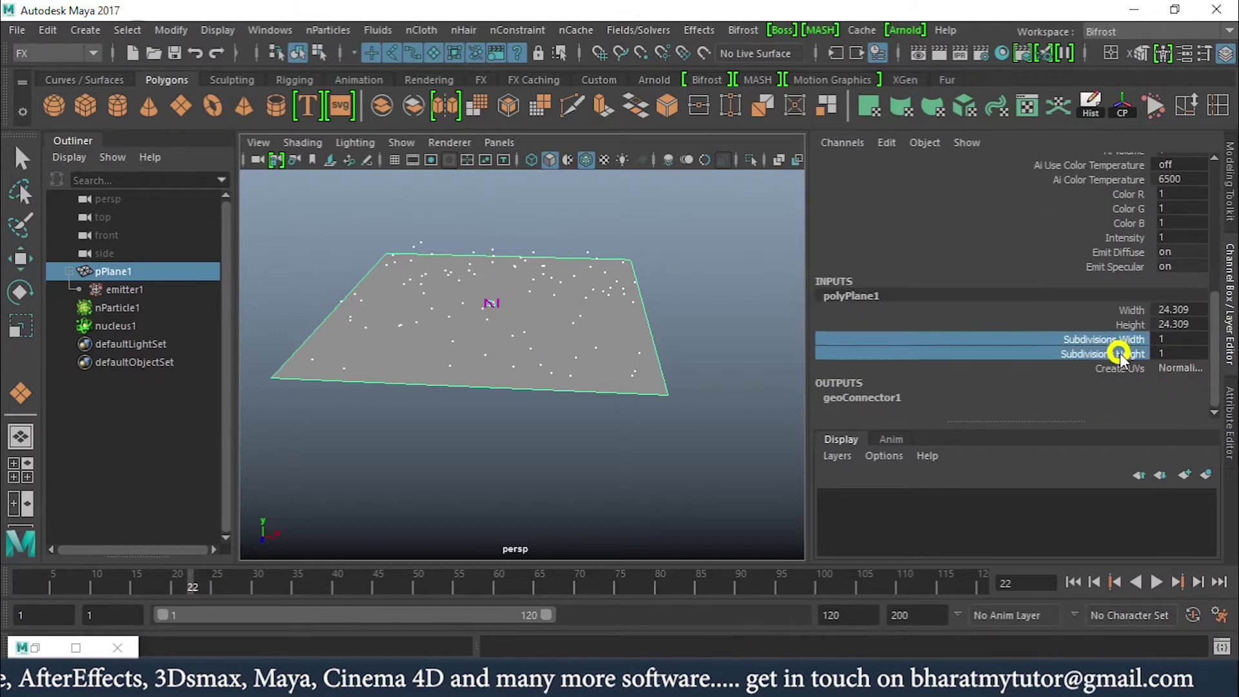
{"action": "middle_click_drag", "start_coordinate": [652, 327], "coordinate": [664, 323]}
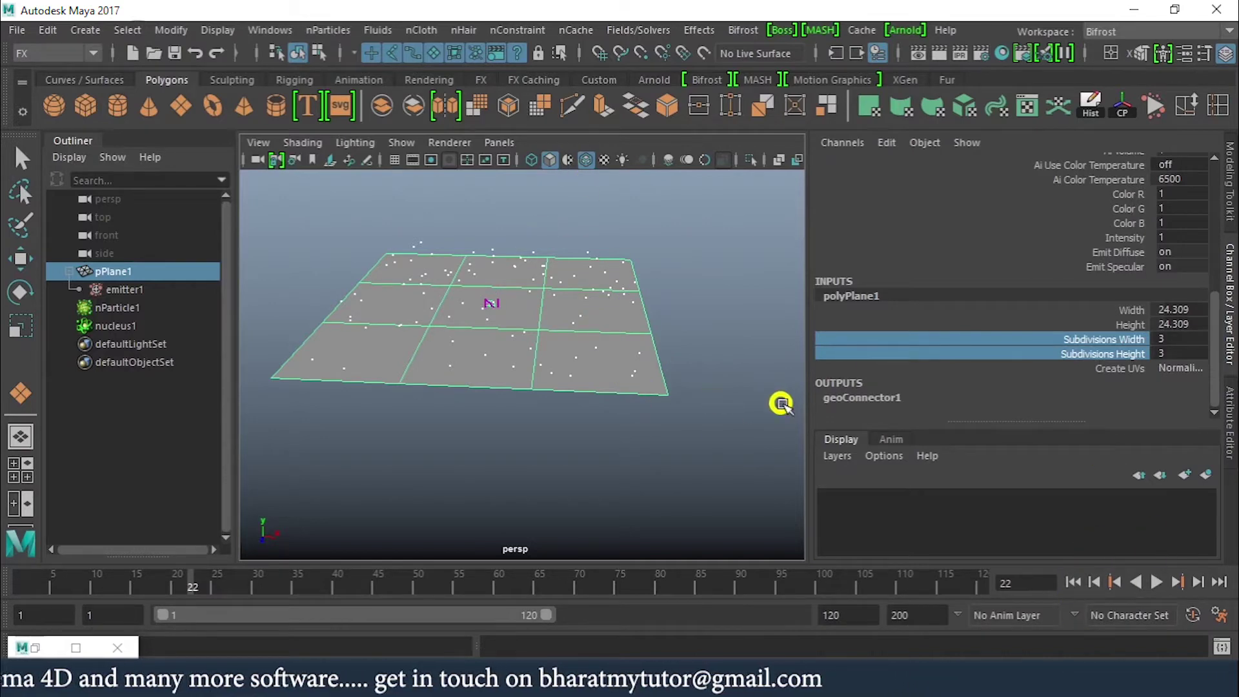
Step: In vertex mode, select the four vertices along the plane's +X edge and move them down and inward to fold the outer row of faces
{"action": "right_click", "coordinate": [631, 301]}
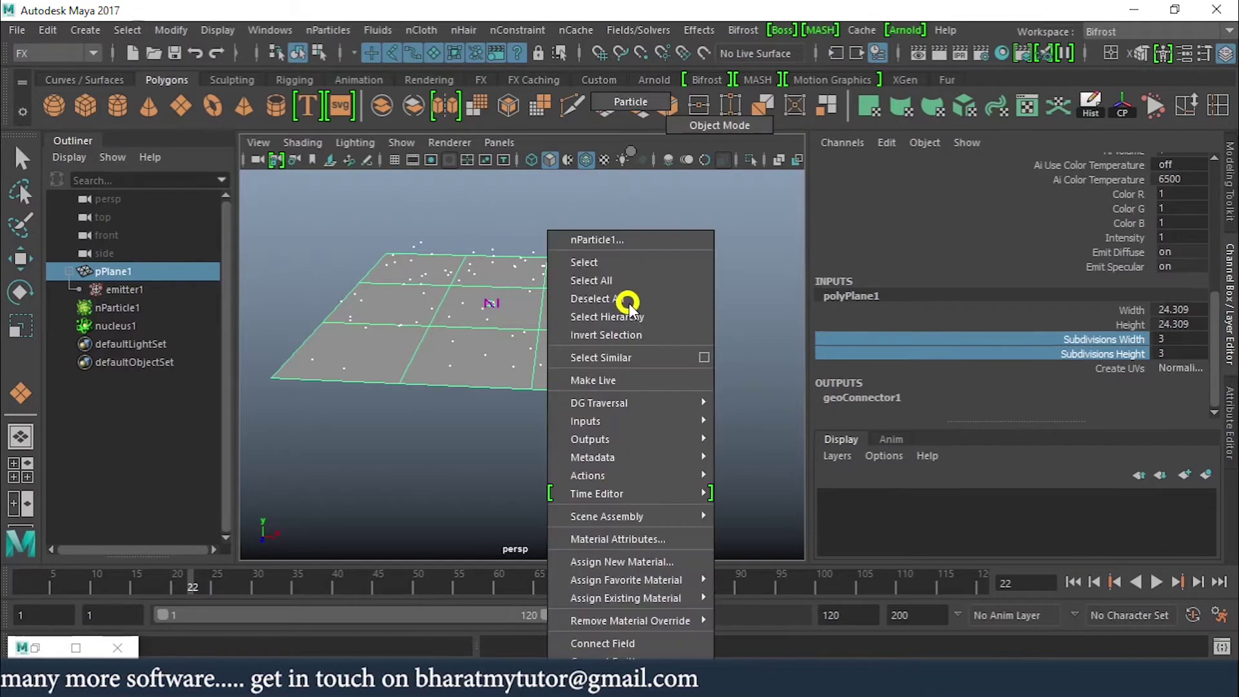
{"action": "left_click", "coordinate": [748, 234]}
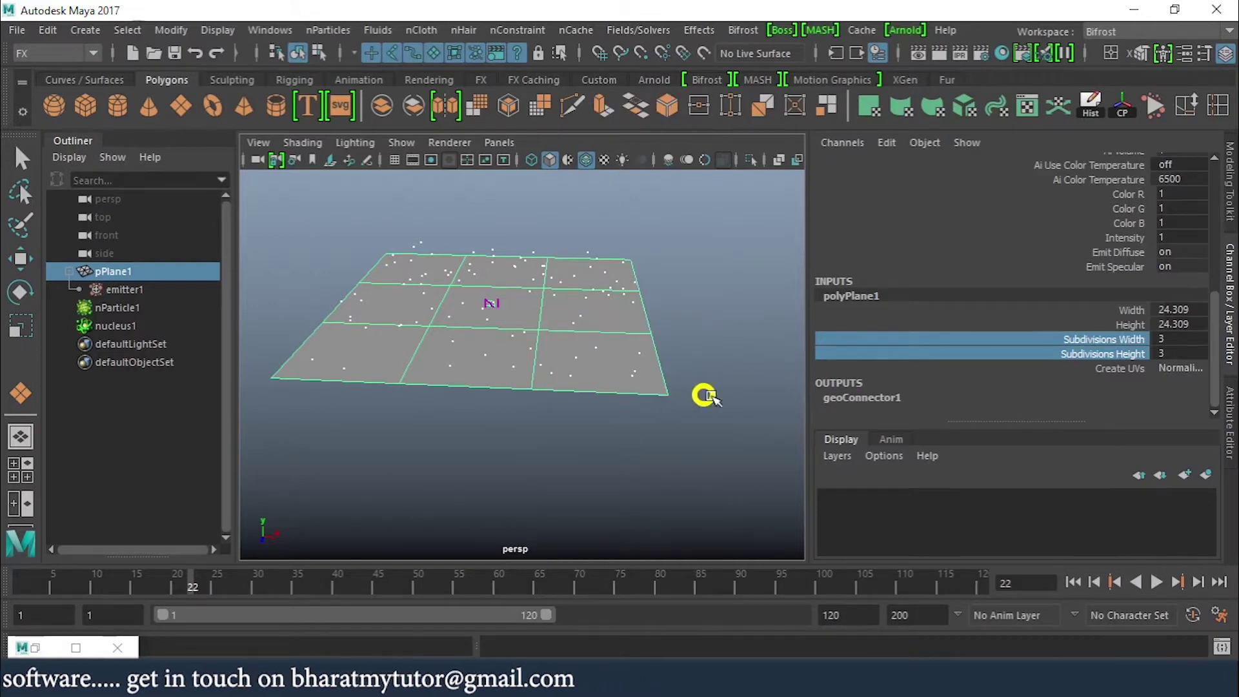
{"action": "left_click", "coordinate": [774, 394]}
{"action": "key", "text": "w"}
{"action": "left_click", "coordinate": [646, 387]}
{"action": "right_click_drag", "start_coordinate": [657, 388], "coordinate": [611, 98]}
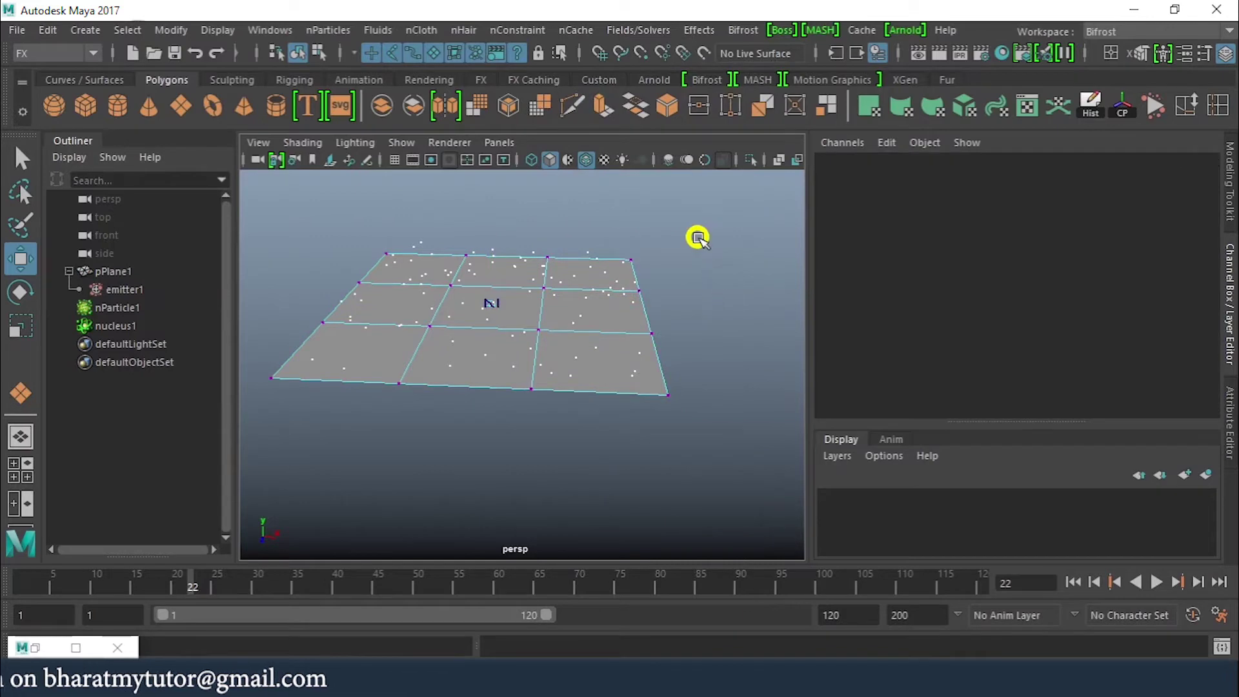
{"action": "key", "text": "b"}
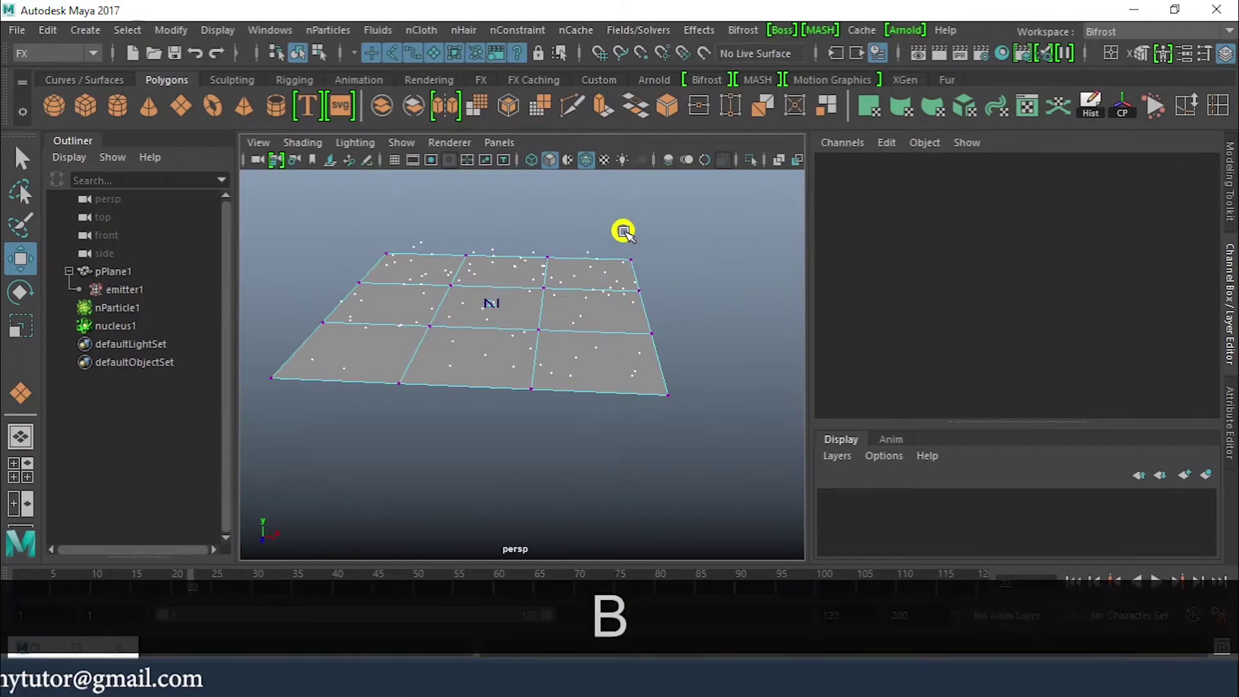
{"action": "left_click_drag", "start_coordinate": [623, 231], "coordinate": [731, 464]}
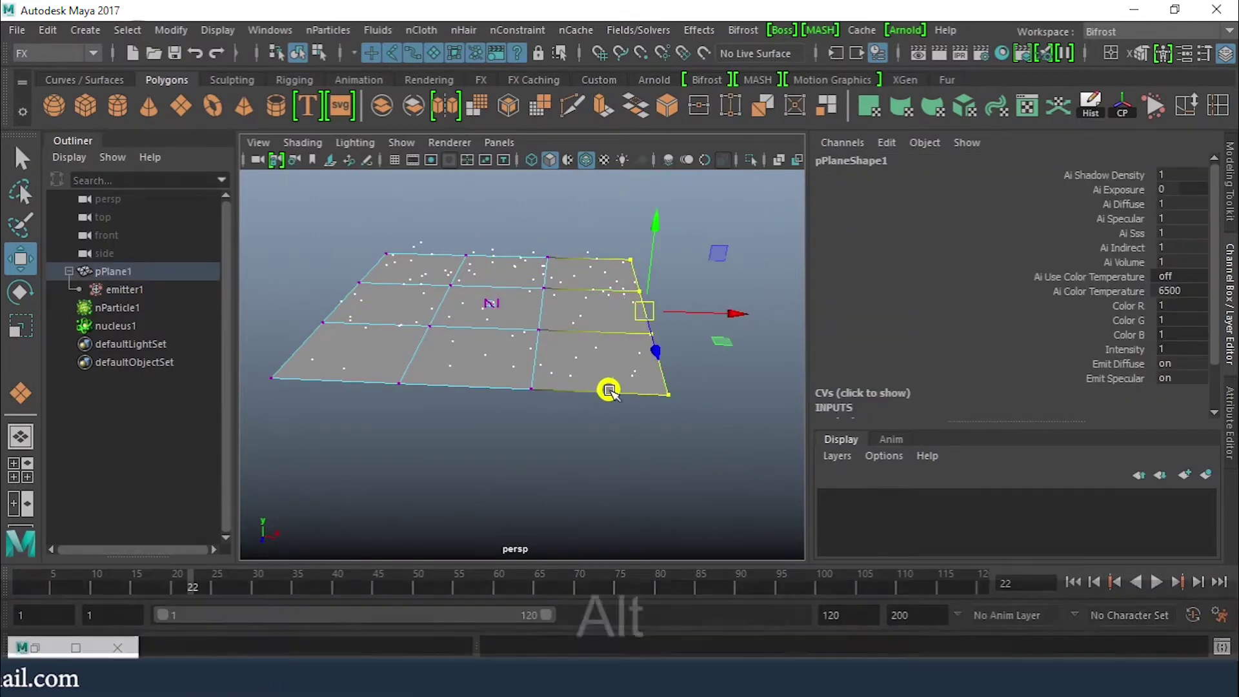
{"action": "left_click_drag", "start_coordinate": [608, 389], "coordinate": [551, 396], "text": "alt"}
{"action": "left_click_drag", "start_coordinate": [601, 244], "coordinate": [595, 328]}
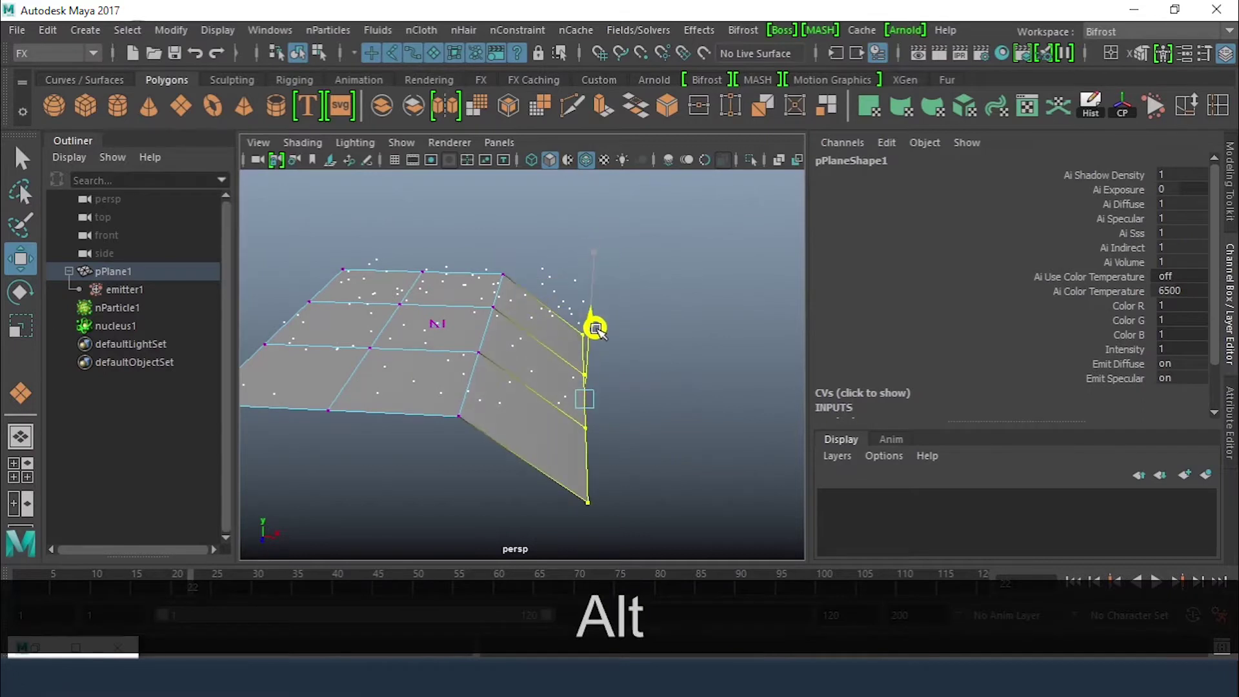
{"action": "left_click_drag", "start_coordinate": [677, 401], "coordinate": [551, 319]}
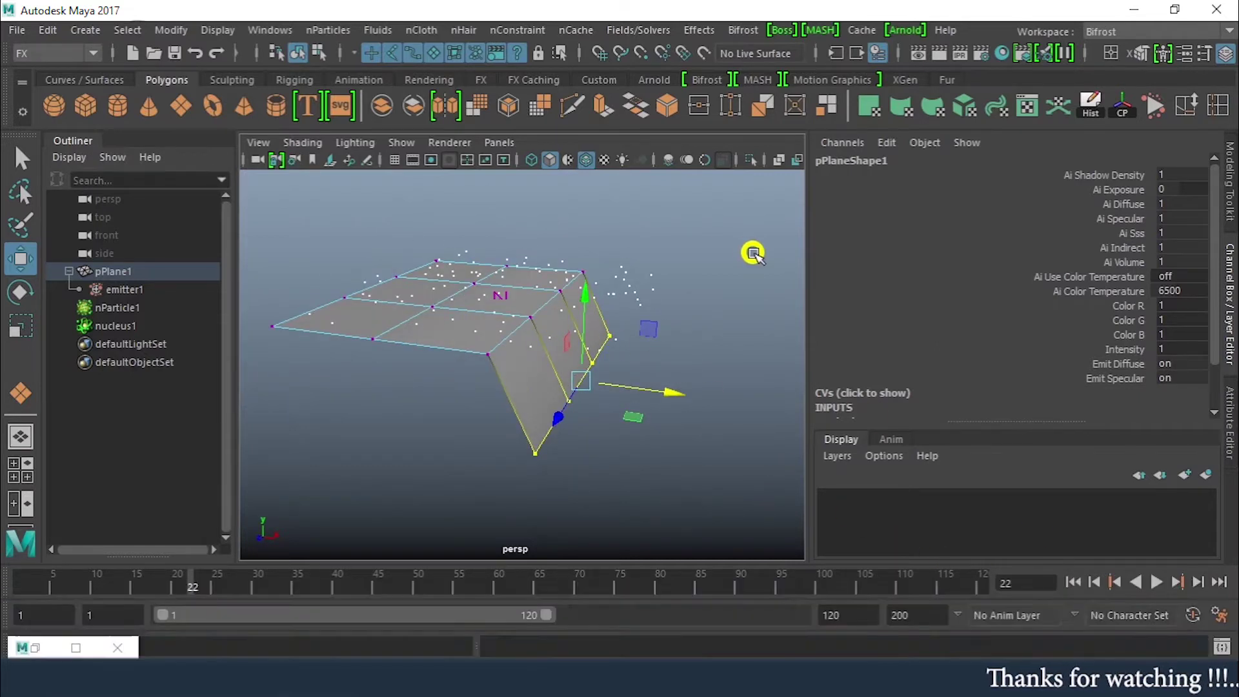
Step: Return the folded plane to object mode, deselect it, and view it from the side
{"action": "key", "text": "w"}
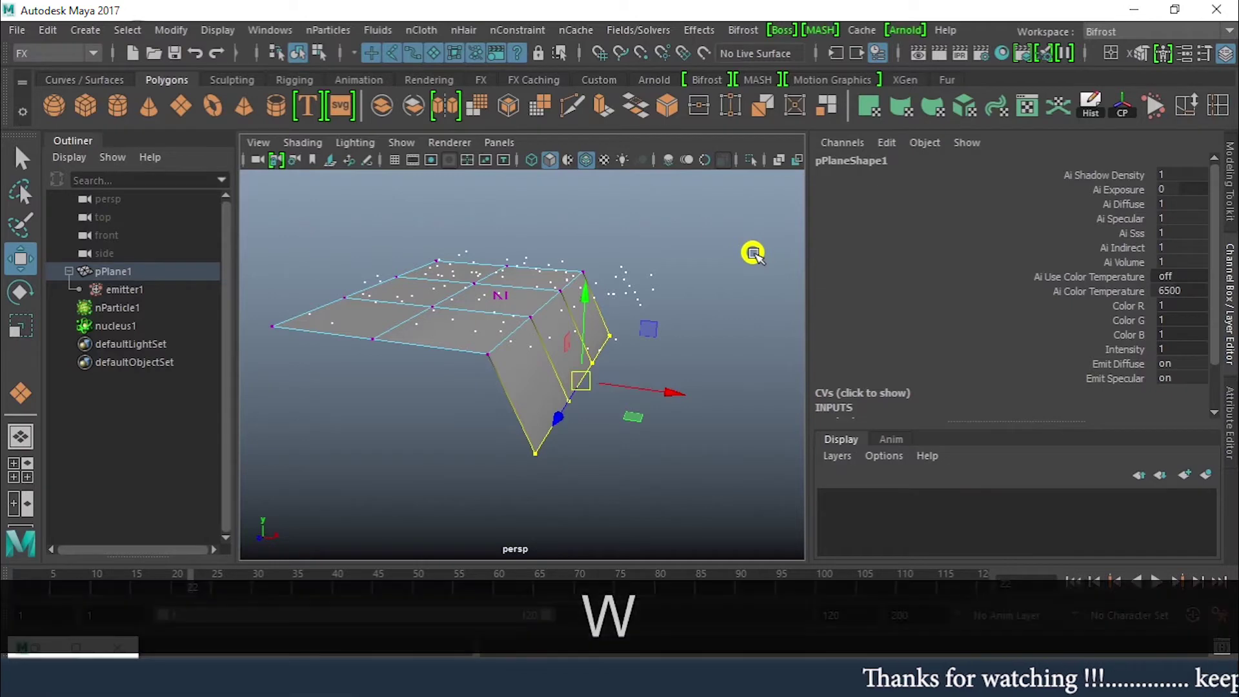
{"action": "right_click_drag", "start_coordinate": [739, 193], "coordinate": [800, 75]}
{"action": "left_click", "coordinate": [736, 290]}
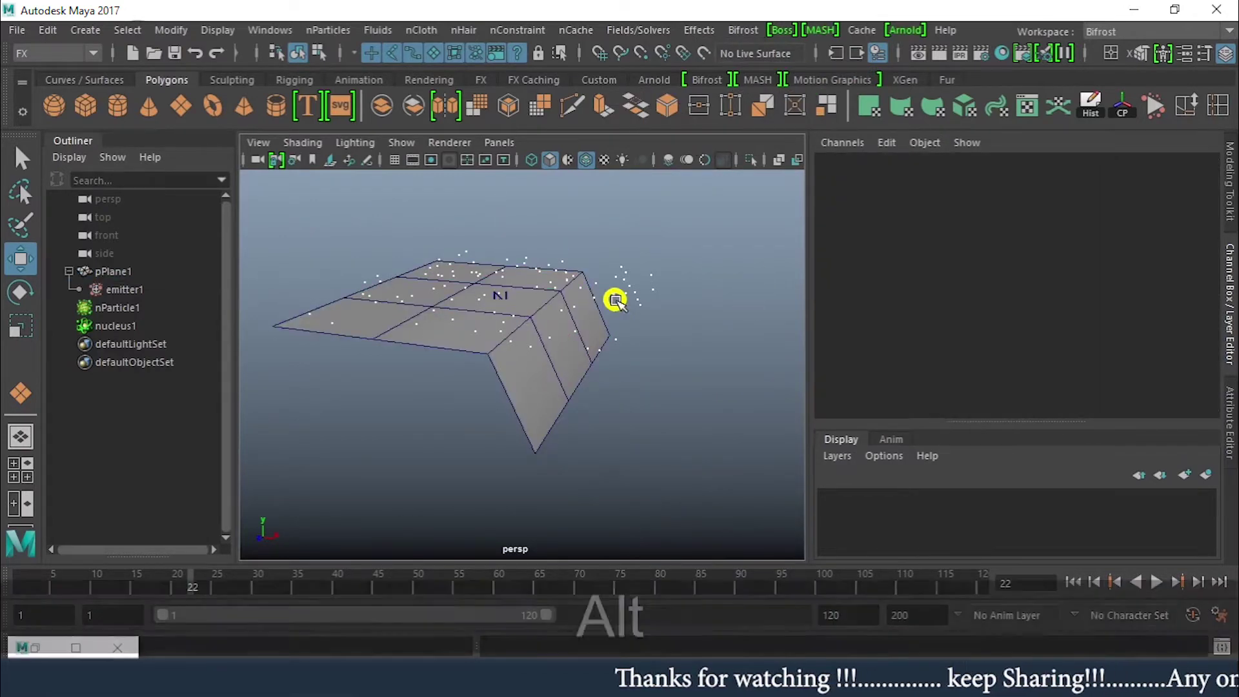
{"action": "left_click_drag", "start_coordinate": [614, 296], "coordinate": [682, 347], "text": "alt"}
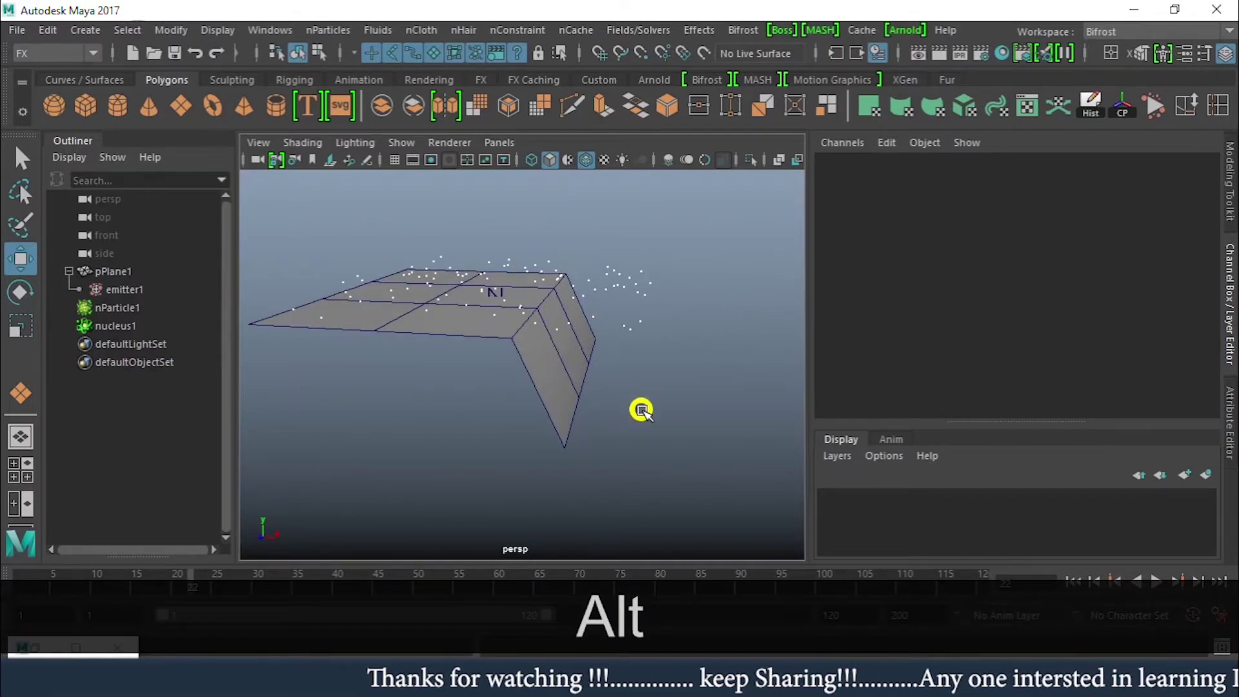
Step: Play the surface emission on the folded plane, view it from further away, and stop the playback
{"action": "left_click_drag", "start_coordinate": [641, 410], "coordinate": [568, 393], "text": "alt"}
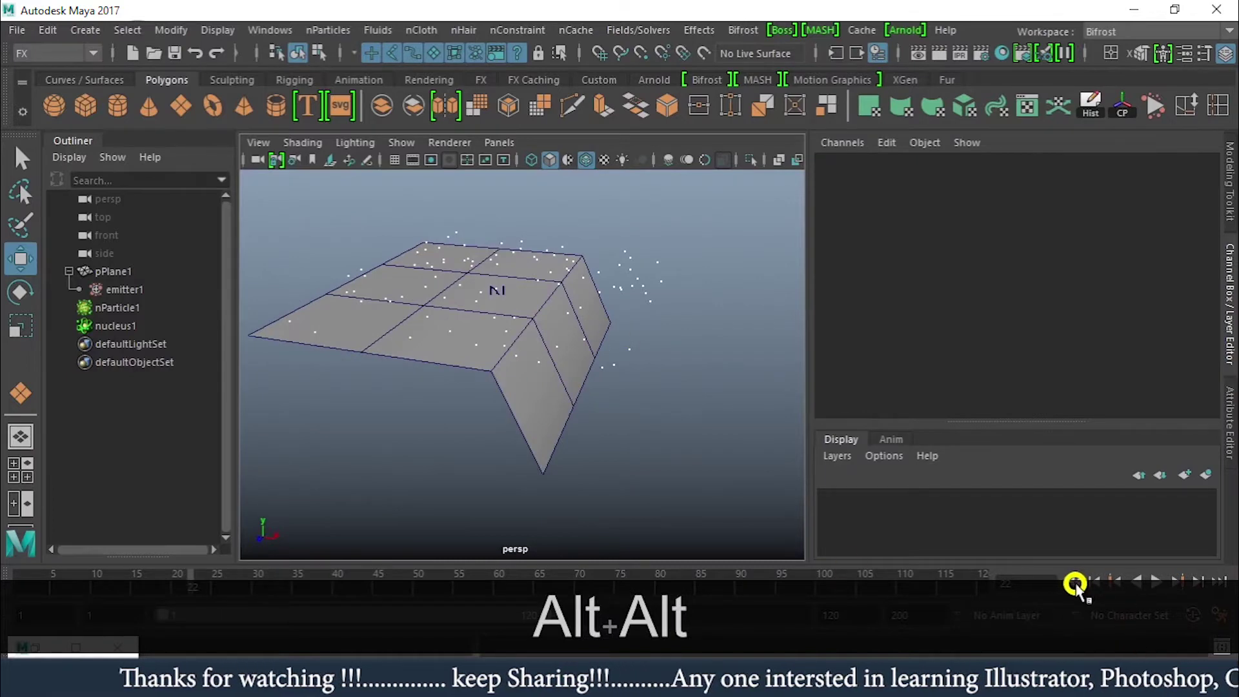
{"action": "left_click", "coordinate": [1156, 583]}
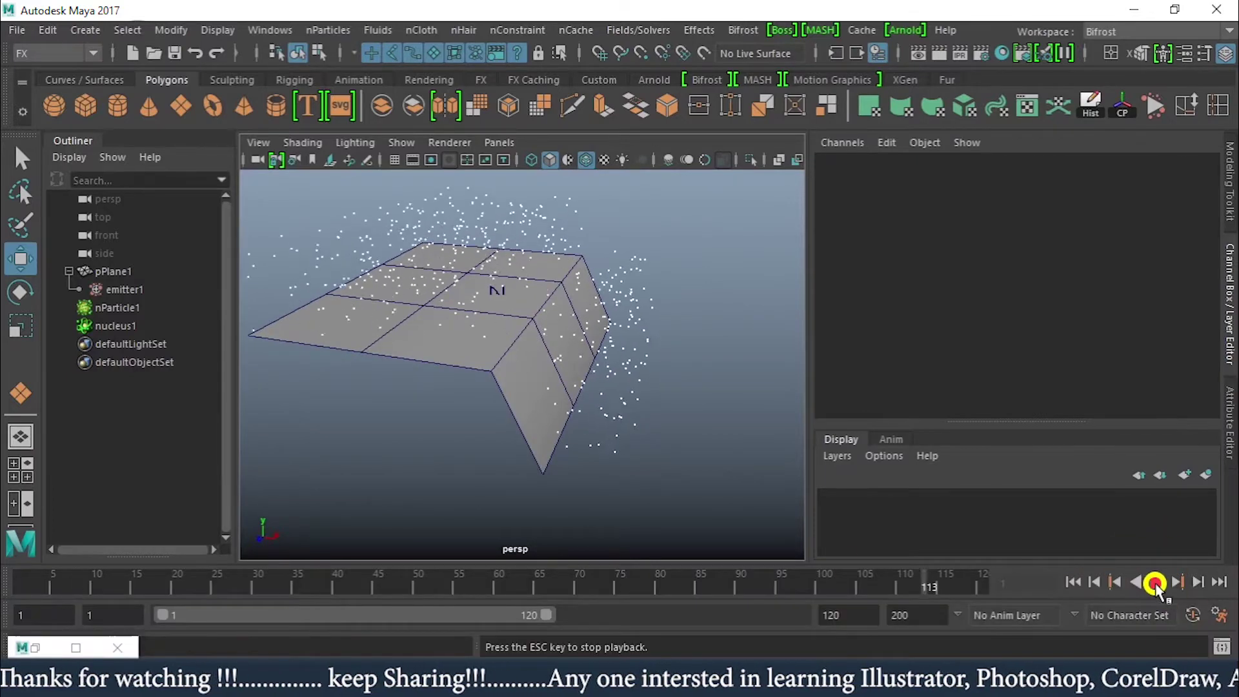
{"action": "right_click_drag", "start_coordinate": [753, 470], "coordinate": [625, 437], "text": "alt"}
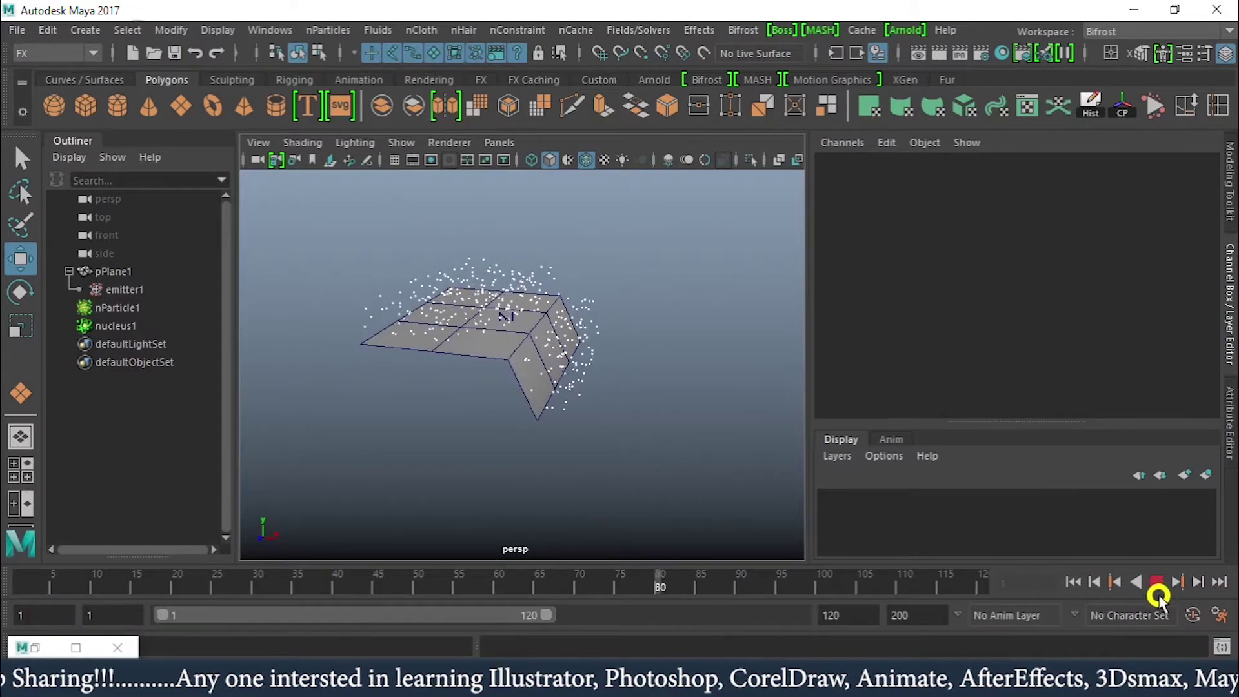
{"action": "left_click", "coordinate": [1160, 589]}
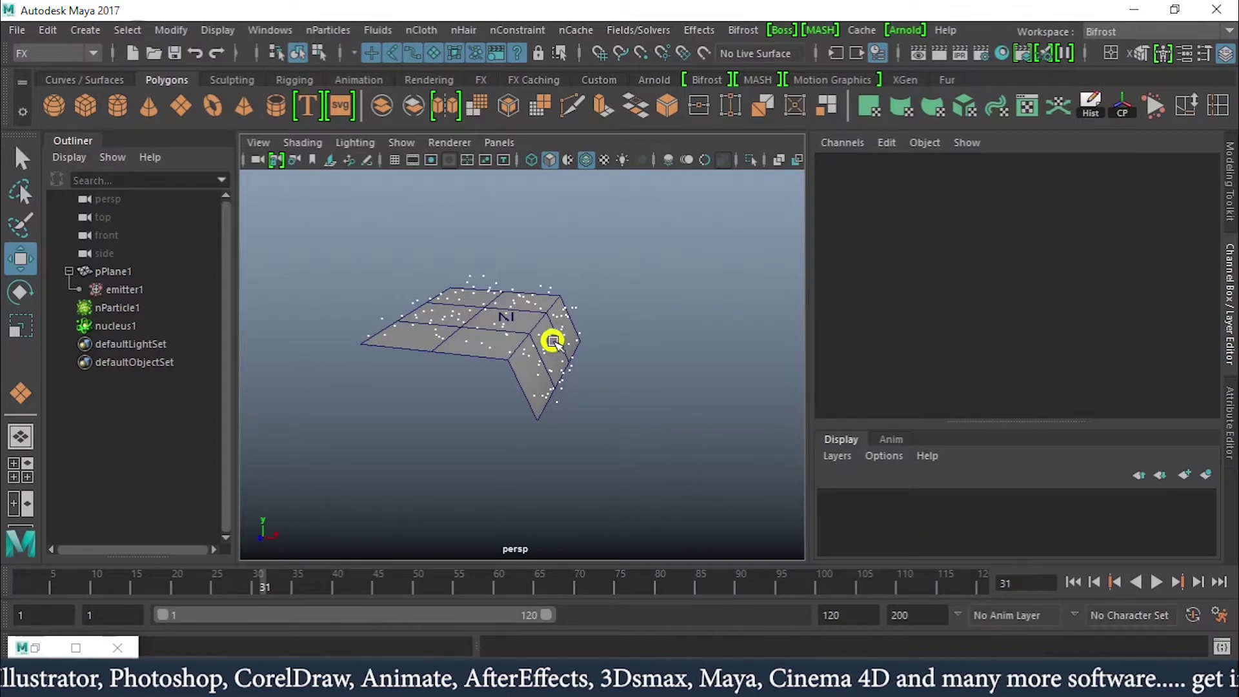
Step: Select the emitted particles and look over emitter1's rate, distance/direction and Basic Emission Speed attributes
{"action": "left_click", "coordinate": [587, 318]}
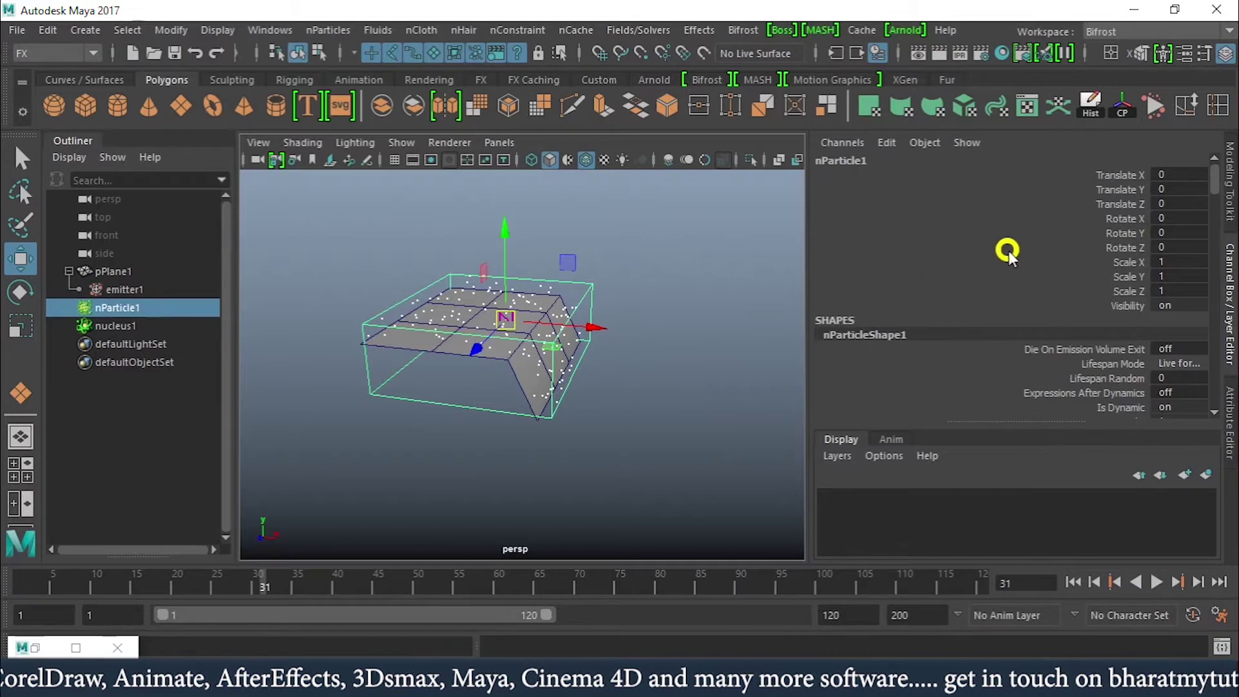
{"action": "left_click", "coordinate": [1231, 427]}
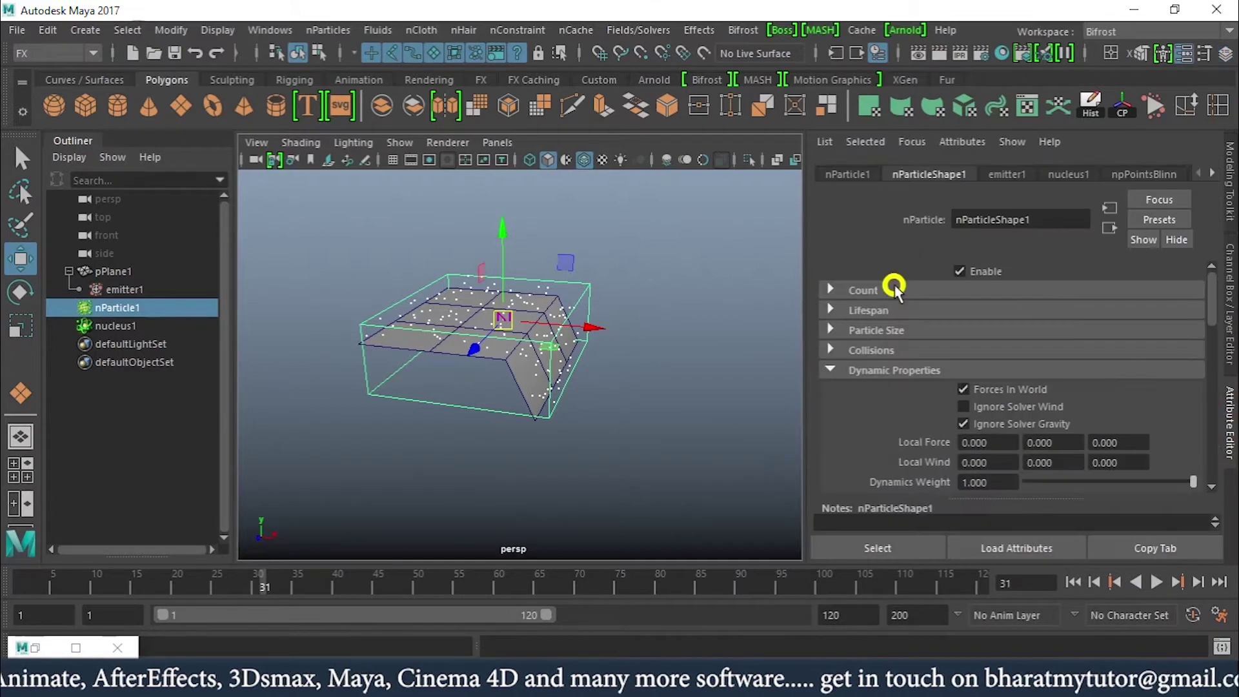
{"action": "left_click", "coordinate": [1005, 175]}
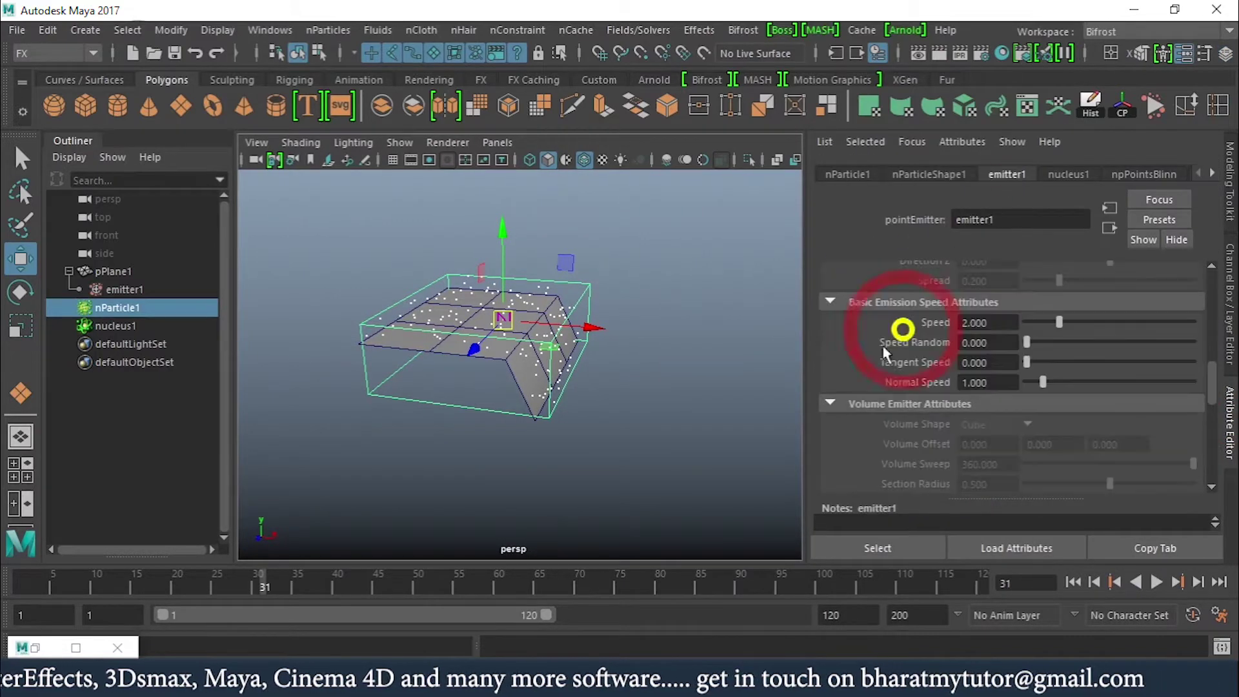
{"action": "scroll", "coordinate": [839, 367], "scroll_direction": "up", "scroll_amount": 2}
{"action": "scroll", "coordinate": [845, 369], "scroll_direction": "up", "scroll_amount": 4}
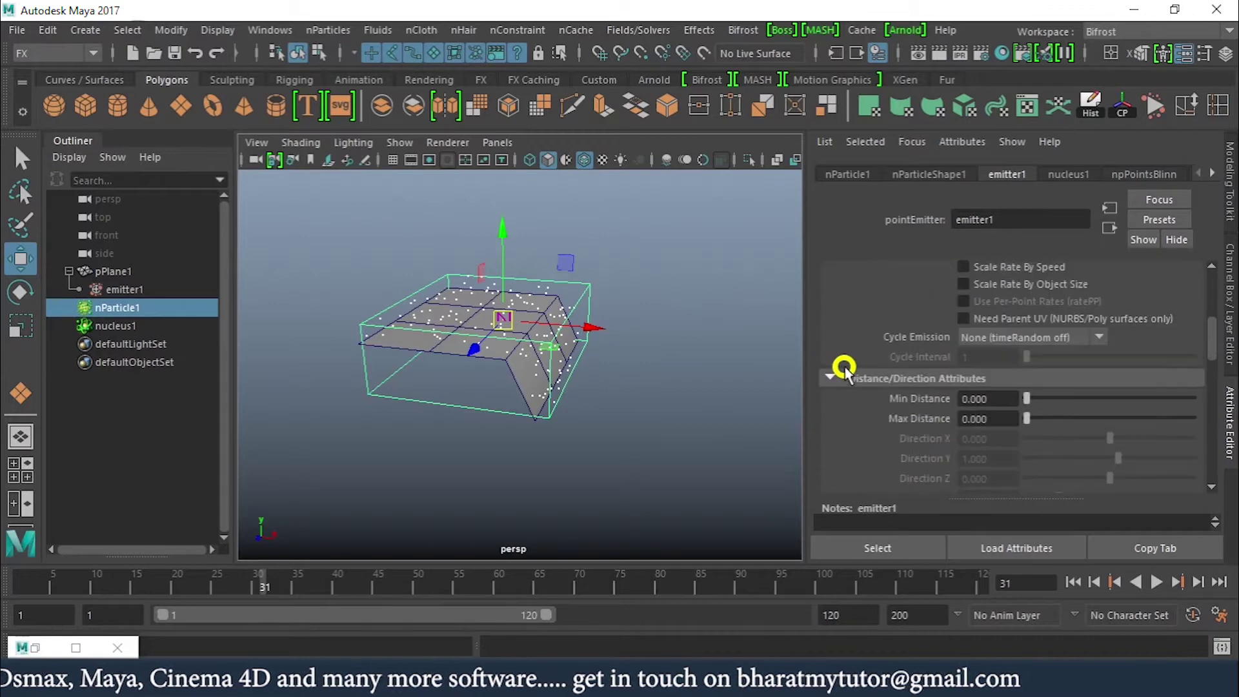
{"action": "scroll", "coordinate": [845, 370], "scroll_direction": "down", "scroll_amount": 4}
{"action": "scroll", "coordinate": [845, 369], "scroll_direction": "down", "scroll_amount": 2}
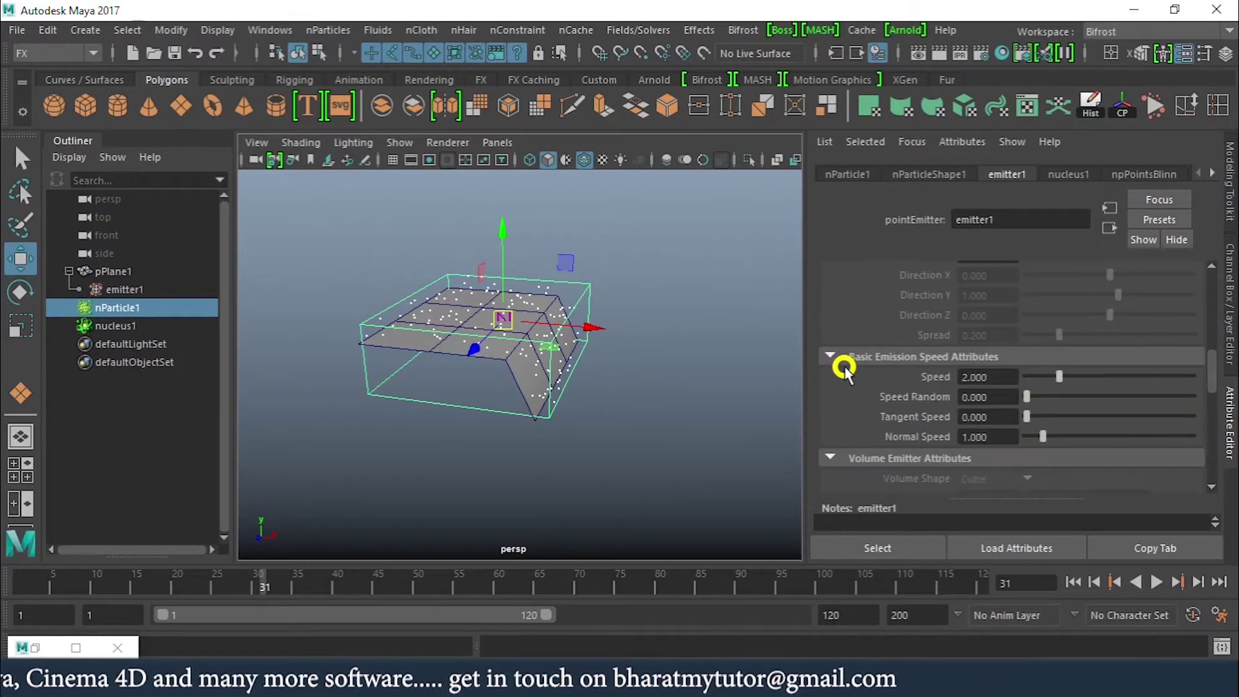
{"action": "scroll", "coordinate": [845, 369], "scroll_direction": "down", "scroll_amount": 2}
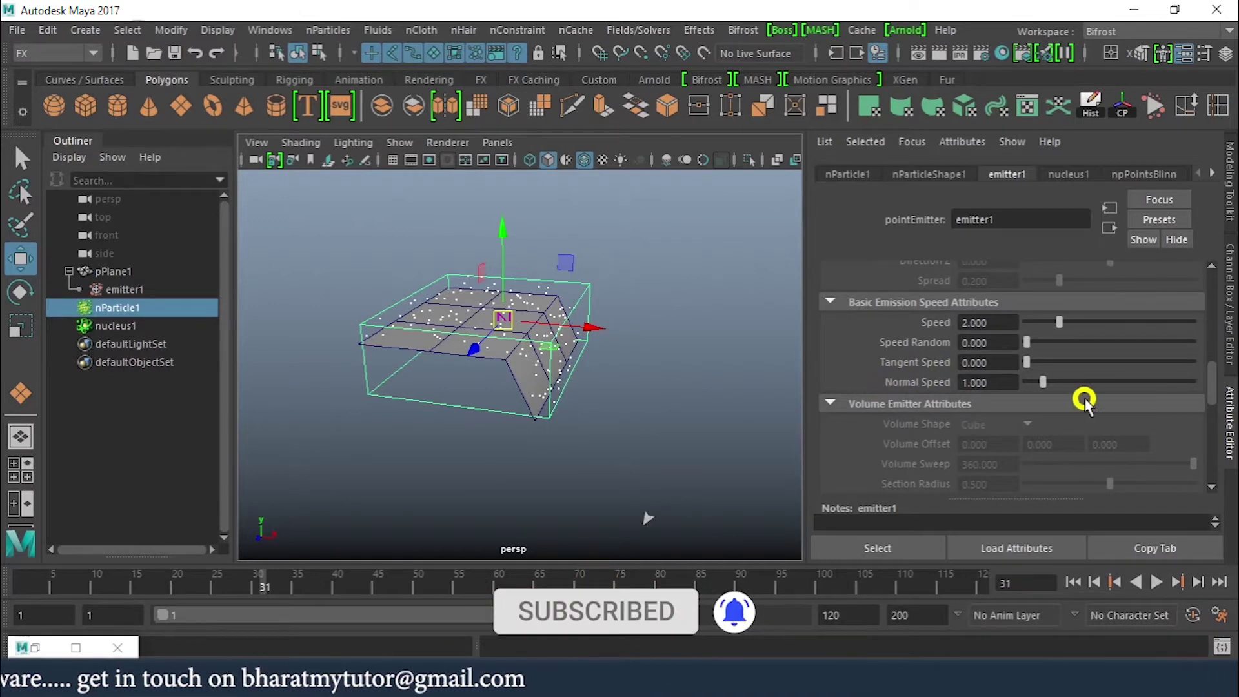
Step: Set emitter1's Normal Speed to 3 and replay the emission from the first frame
{"action": "double_click", "coordinate": [987, 382]}
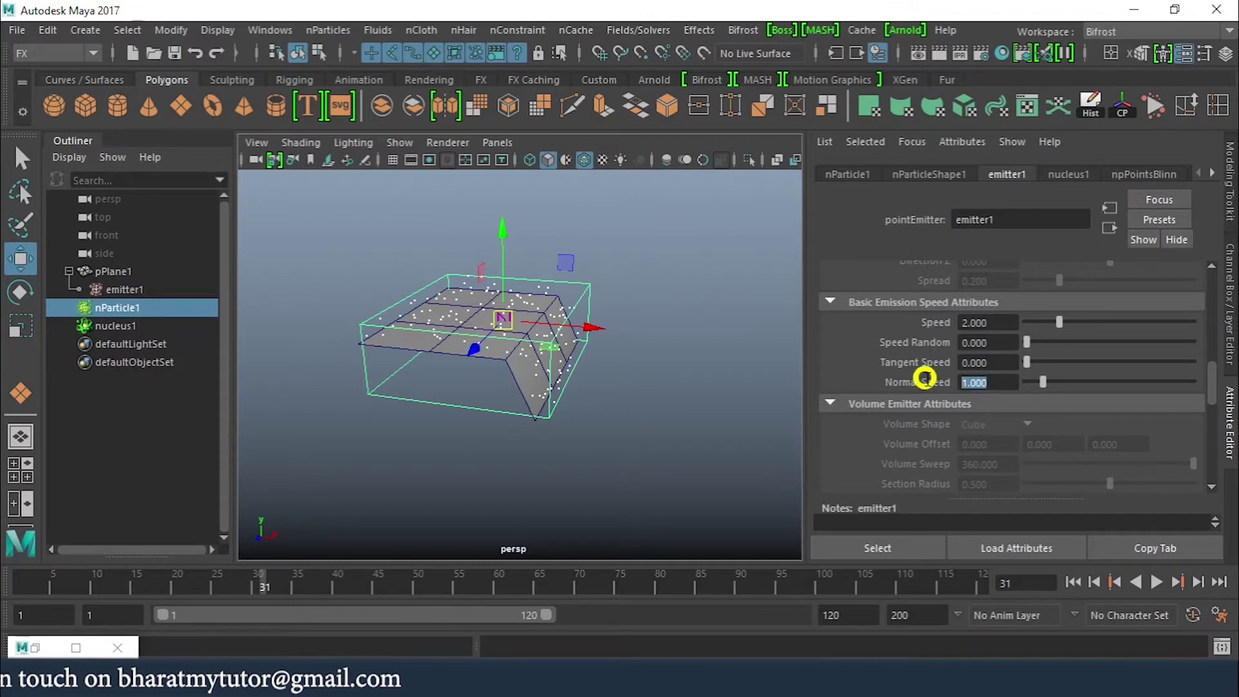
{"action": "type", "text": "3"}
{"action": "key", "text": "Return"}
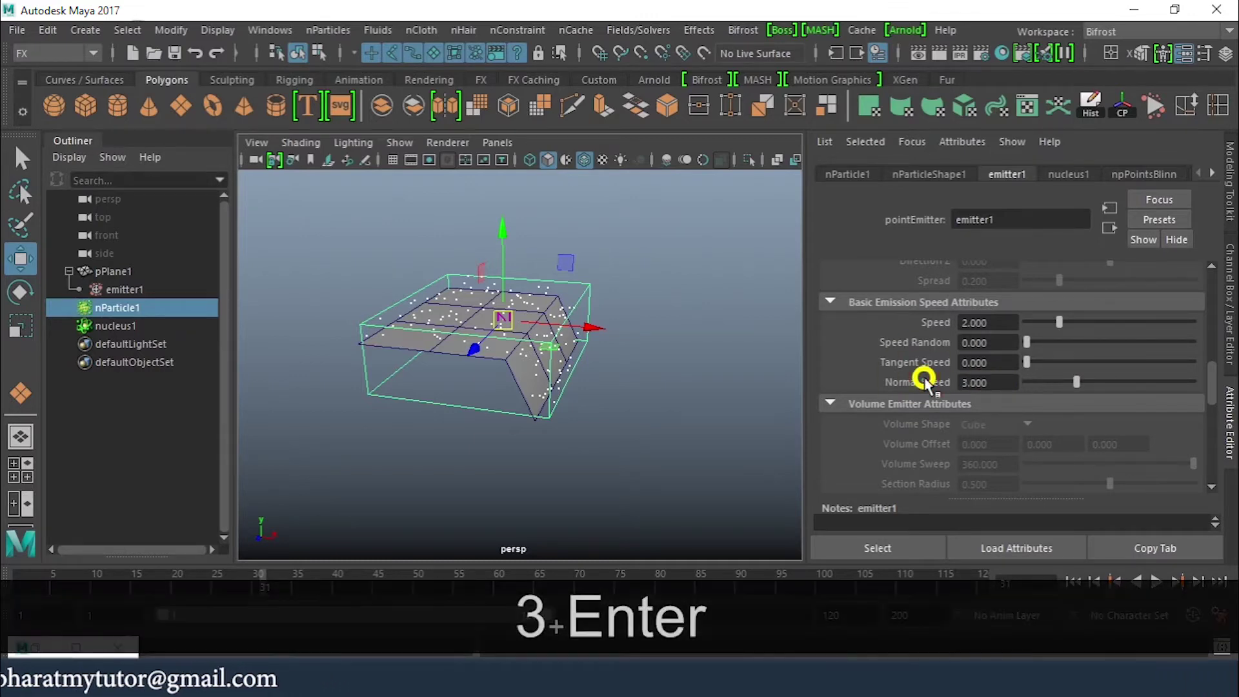
{"action": "left_click", "coordinate": [1071, 581]}
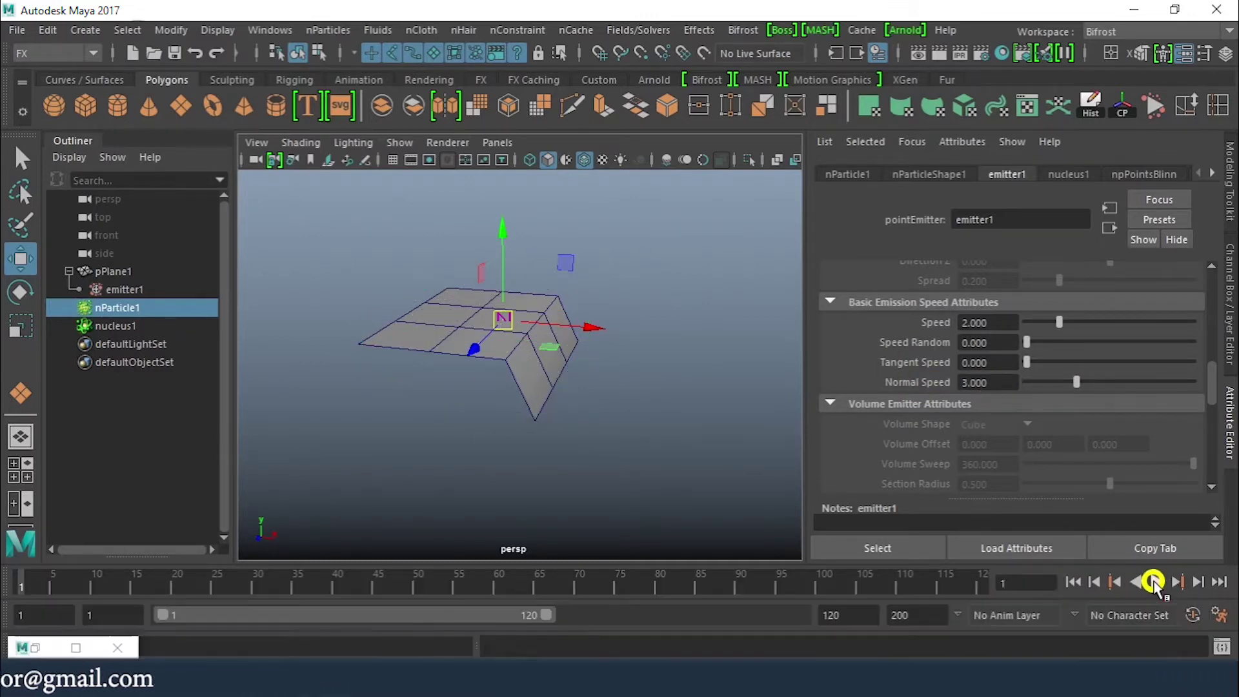
{"action": "left_click", "coordinate": [1153, 581]}
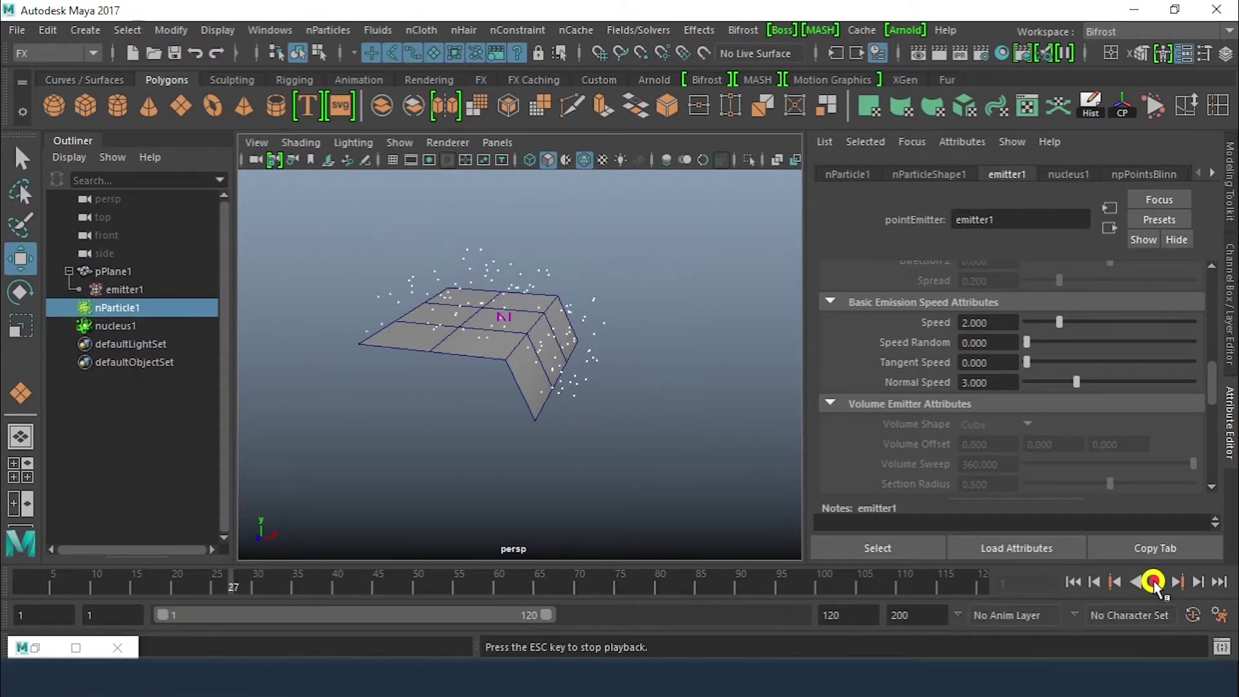
{"action": "left_click", "coordinate": [1153, 581]}
Step: Set emitter1's Normal Speed to 1 and replay the emission from the first frame
{"action": "double_click", "coordinate": [935, 378]}
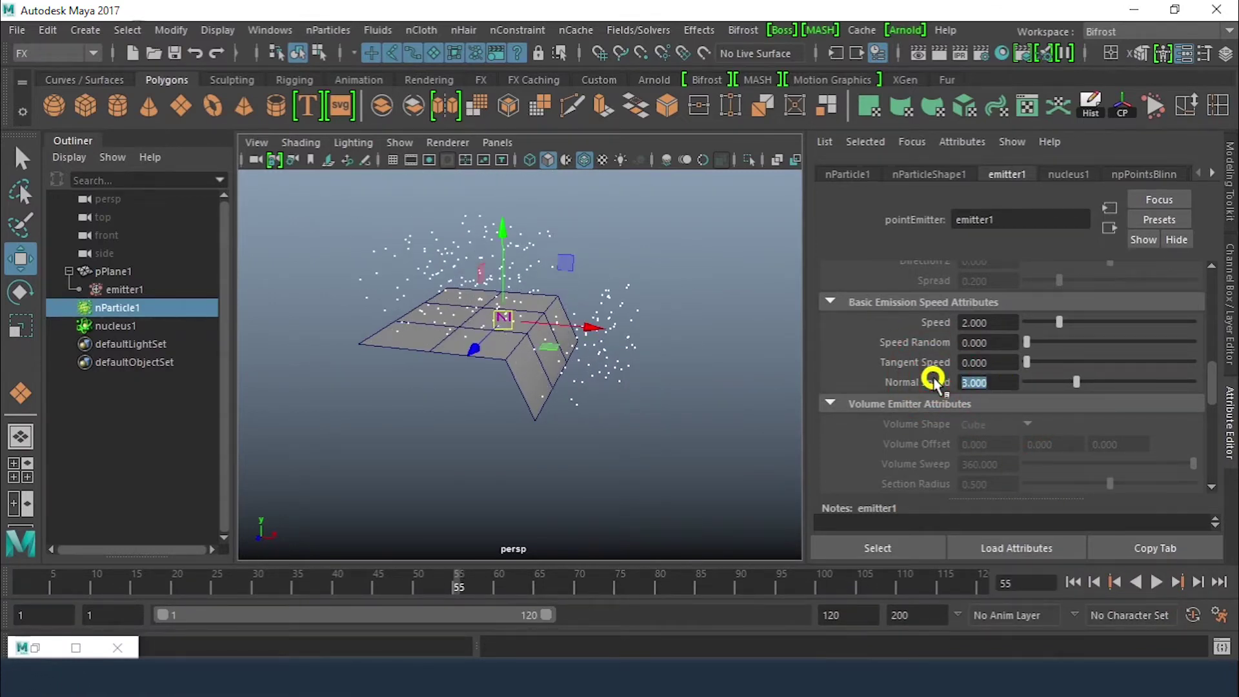
{"action": "type", "text": "1"}
{"action": "key", "text": "Return"}
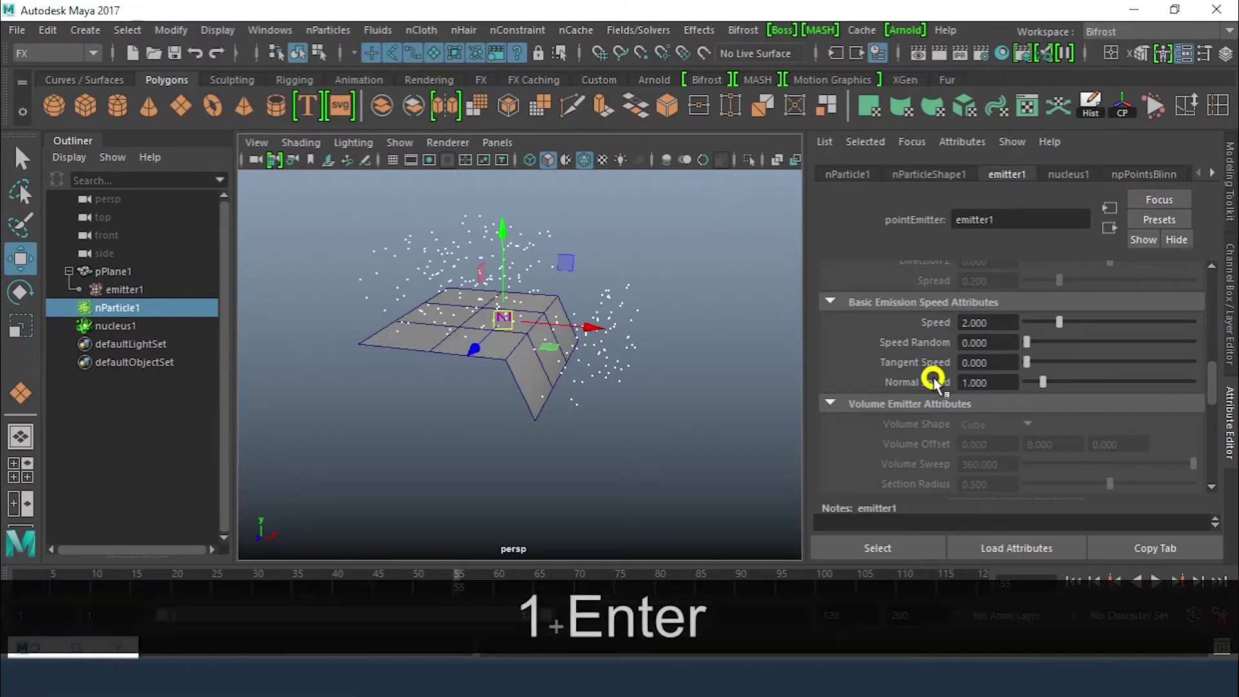
{"action": "left_click", "coordinate": [1089, 585]}
{"action": "left_click", "coordinate": [1153, 583]}
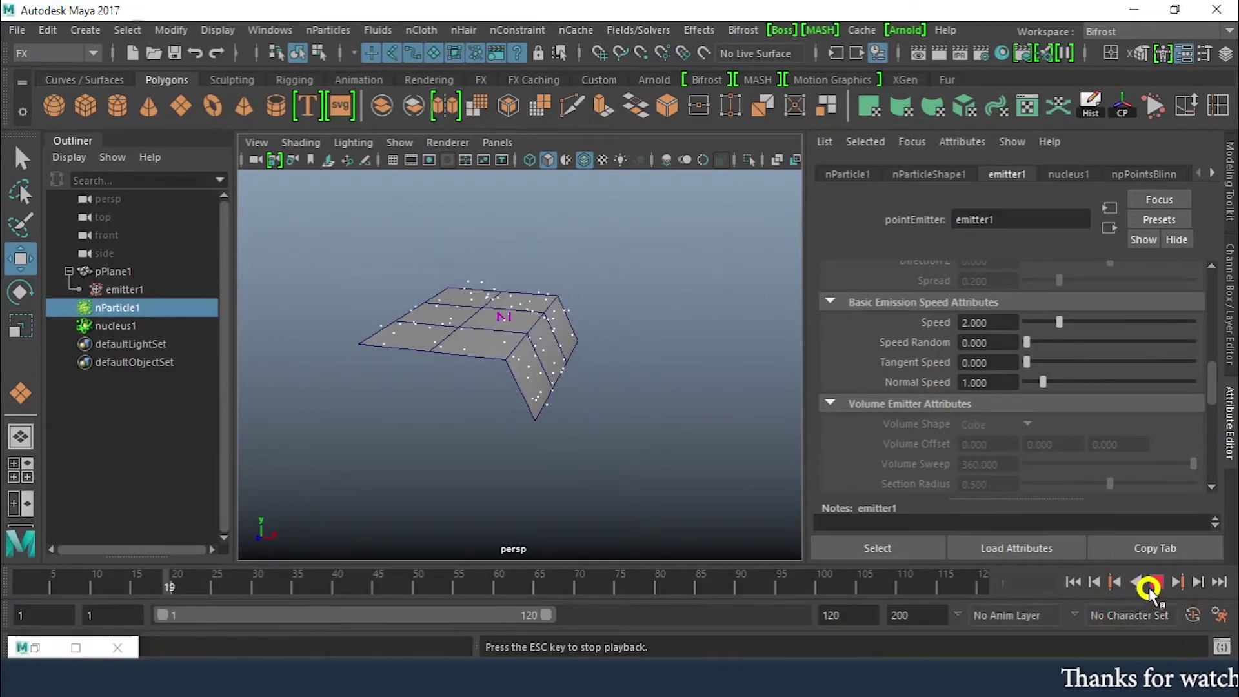
{"action": "left_click", "coordinate": [1154, 583]}
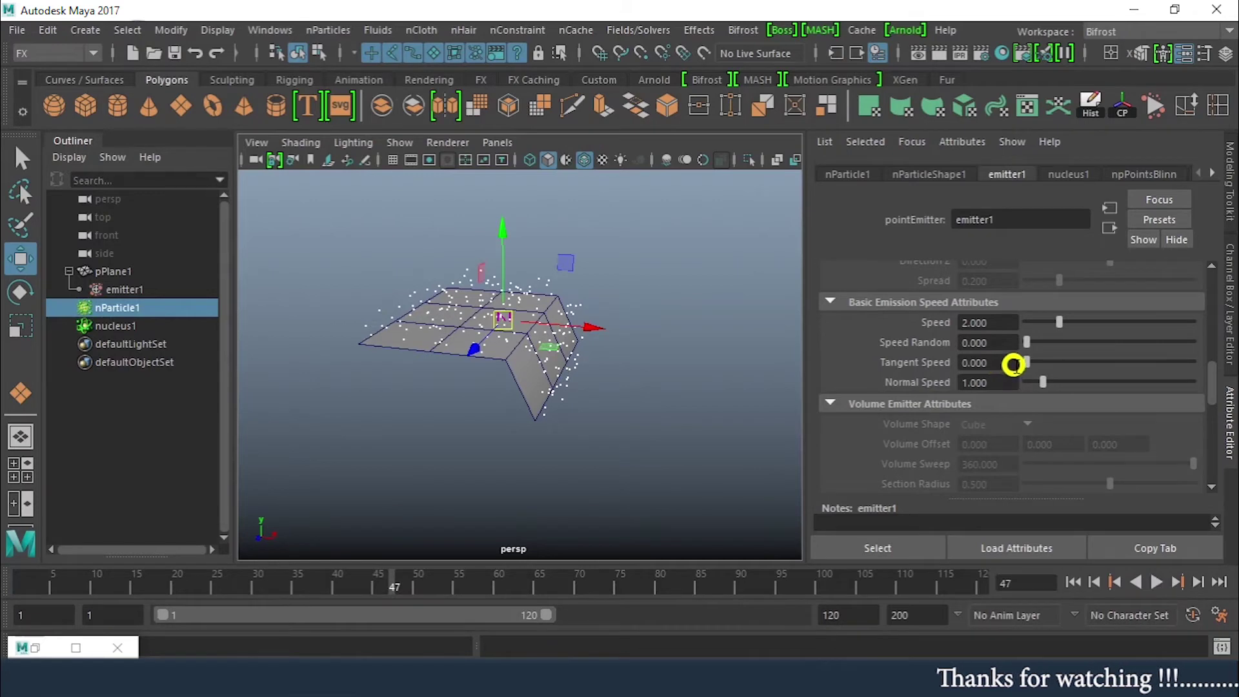
Step: Set emitter1's Tangent Speed to 2 and rewind the timeline to the first frame
{"action": "double_click", "coordinate": [973, 363]}
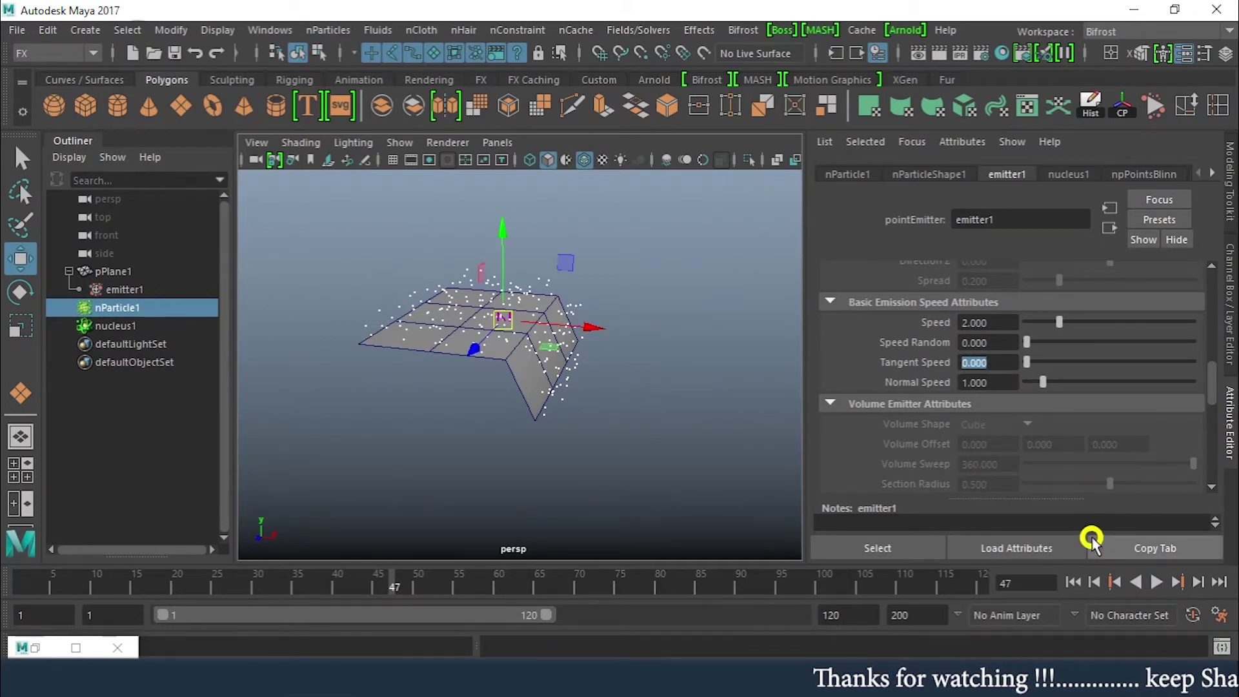
{"action": "type", "text": "2"}
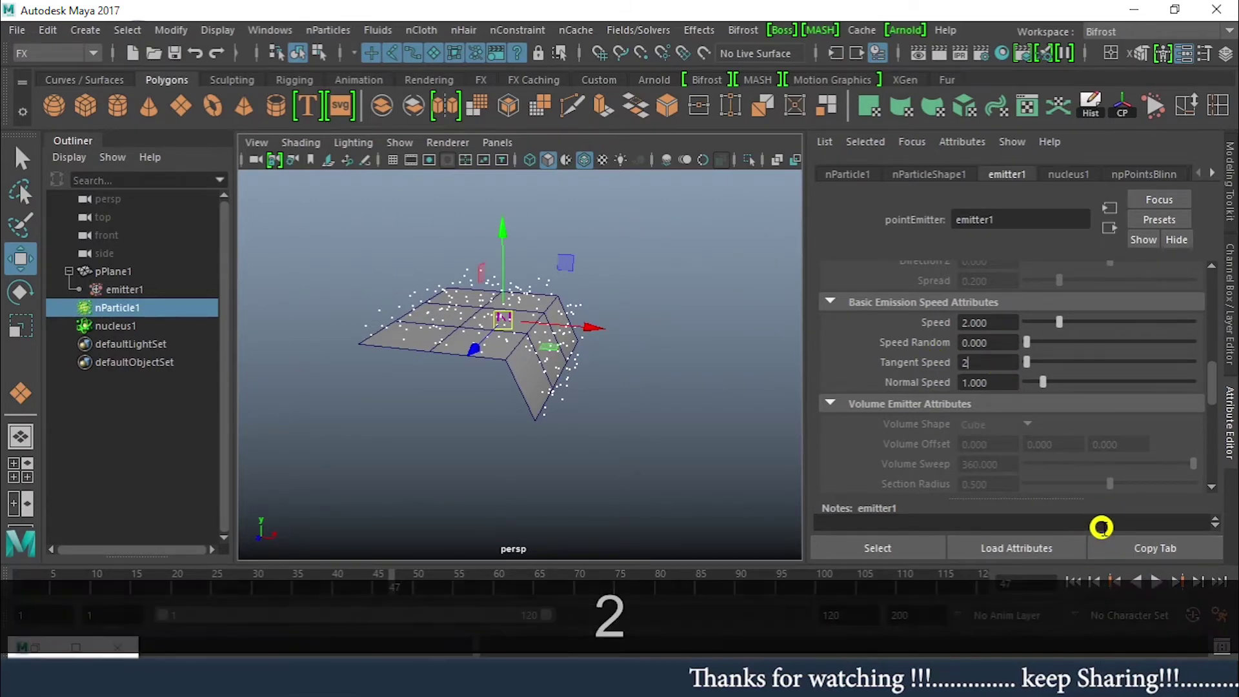
{"action": "key", "text": "Return"}
{"action": "left_click", "coordinate": [1073, 582]}
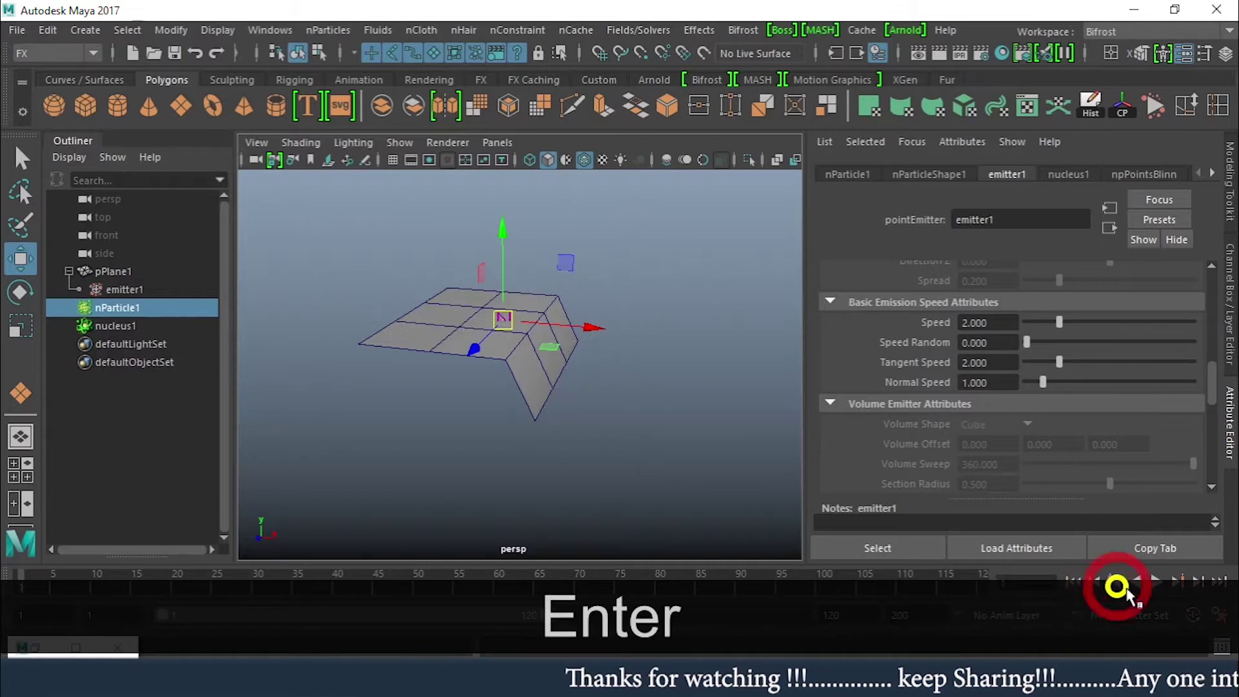
Step: Play the emission and, while it runs, lower Normal Speed to 0 and raise Tangent Speed to 10
{"action": "left_click", "coordinate": [1155, 582]}
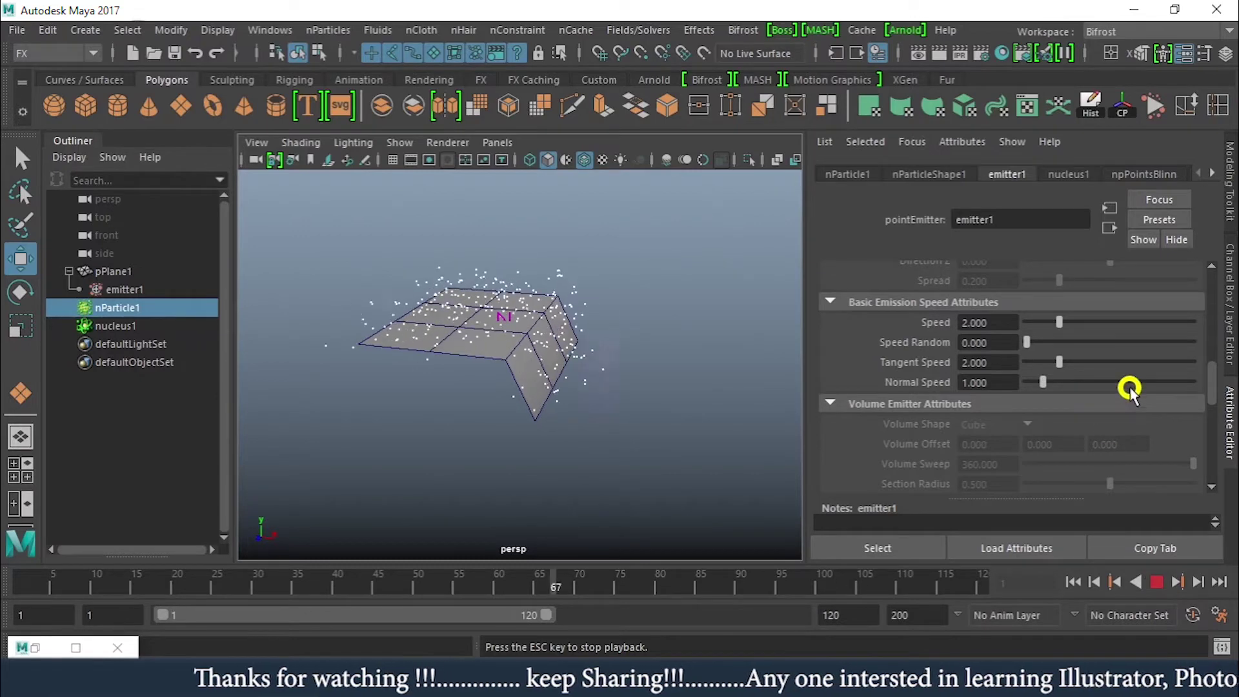
{"action": "left_click_drag", "start_coordinate": [1043, 382], "coordinate": [1026, 382]}
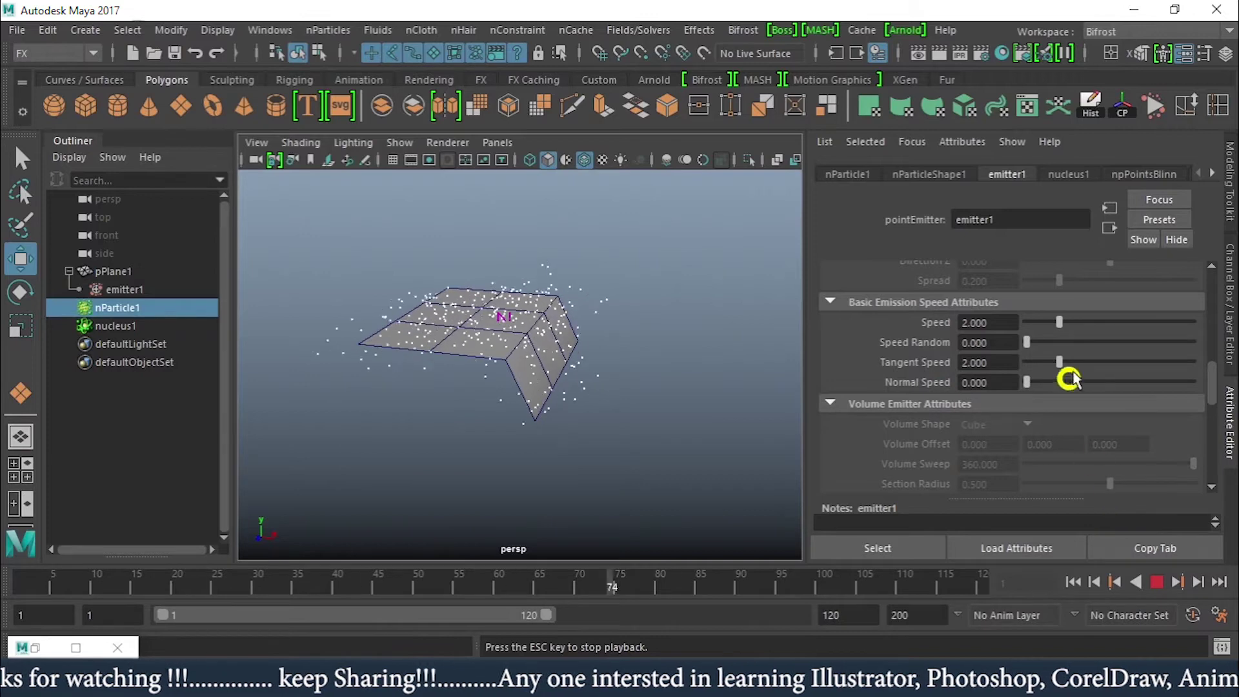
{"action": "left_click_drag", "start_coordinate": [1060, 362], "coordinate": [1219, 369]}
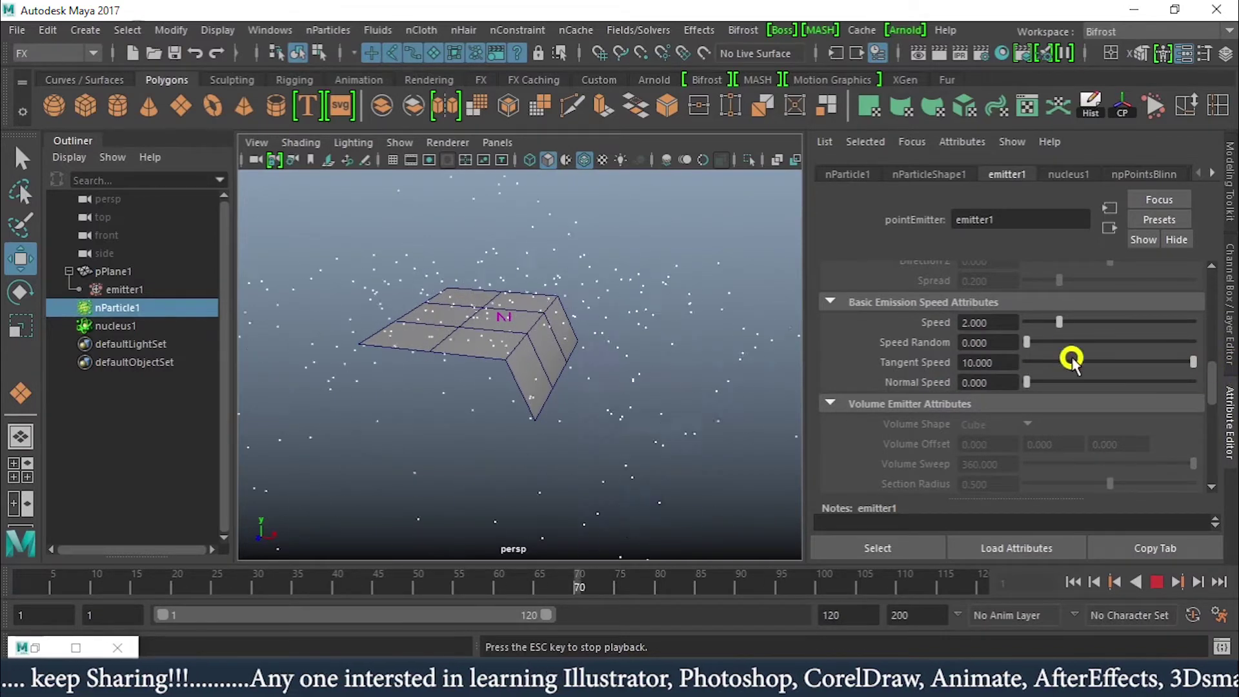
Step: Set both Tangent Speed and Normal Speed of emitter1 to 1 during playback, and stop the simulation
{"action": "left_click", "coordinate": [1005, 362]}
{"action": "type", "text": "1"}
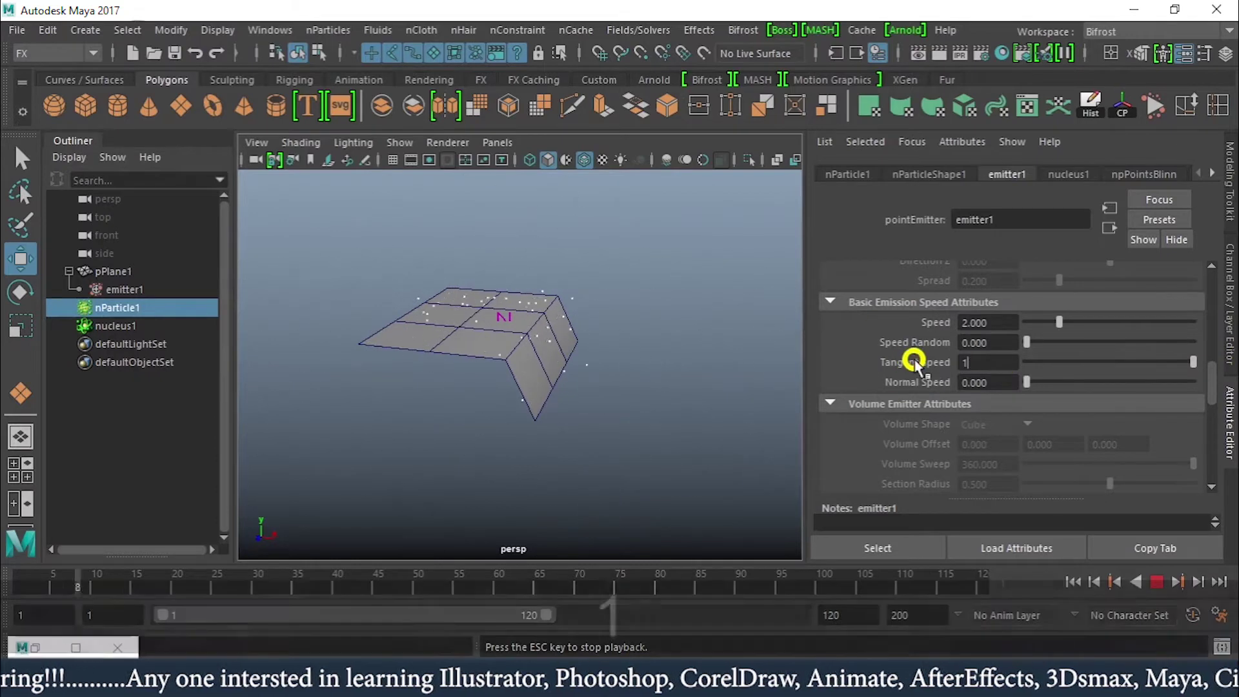
{"action": "key", "text": "Return"}
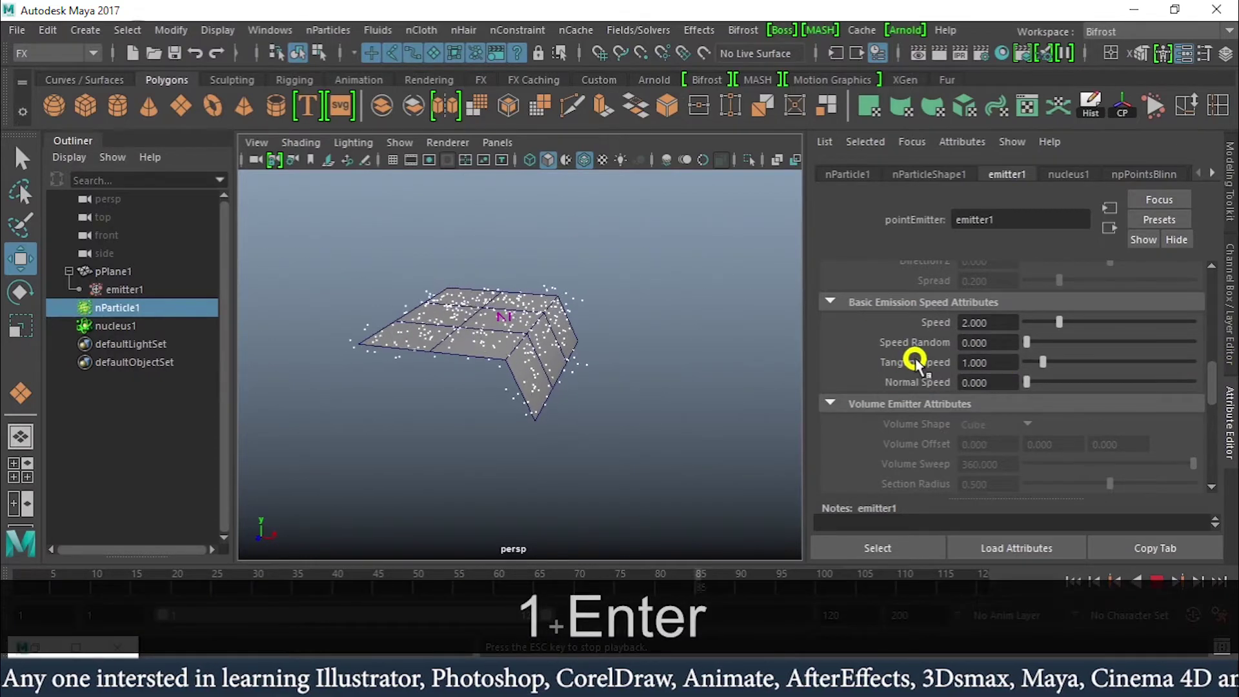
{"action": "left_click_drag", "start_coordinate": [1001, 381], "coordinate": [908, 380]}
{"action": "type", "text": "1"}
{"action": "key", "text": "Return"}
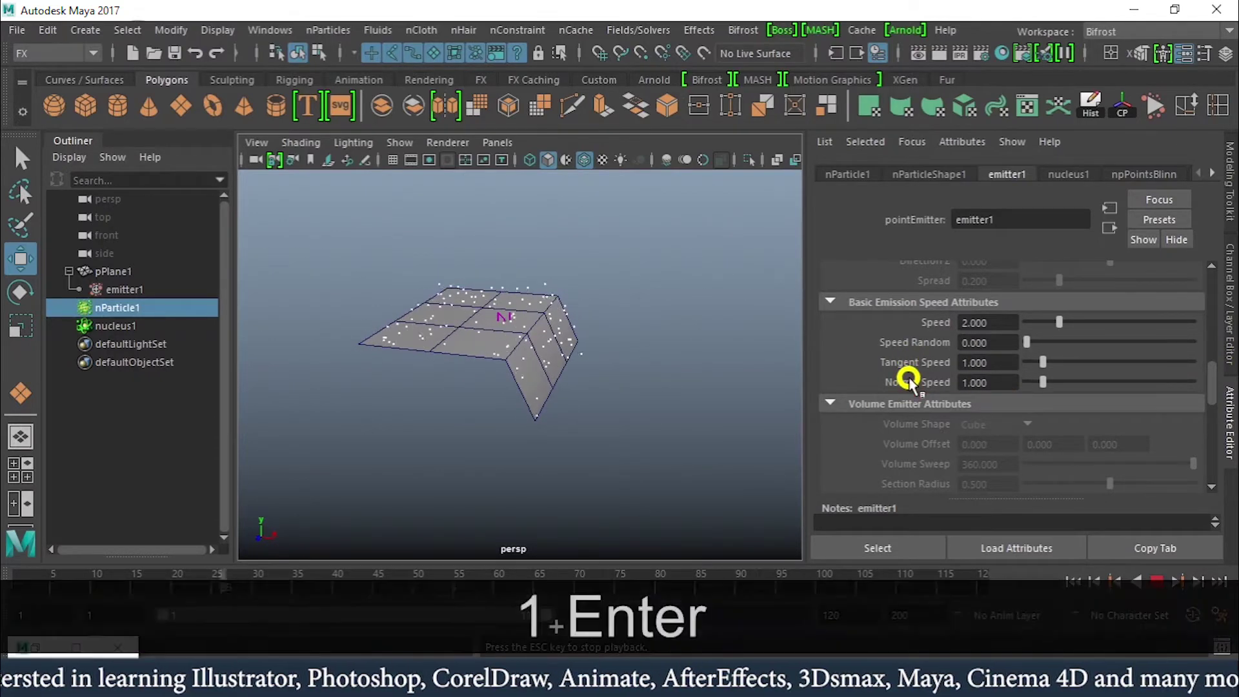
{"action": "key", "text": "Escape"}
Step: Leave the current particle scene and start a new empty scene
{"action": "scroll", "coordinate": [871, 349], "scroll_direction": "up", "scroll_amount": 5}
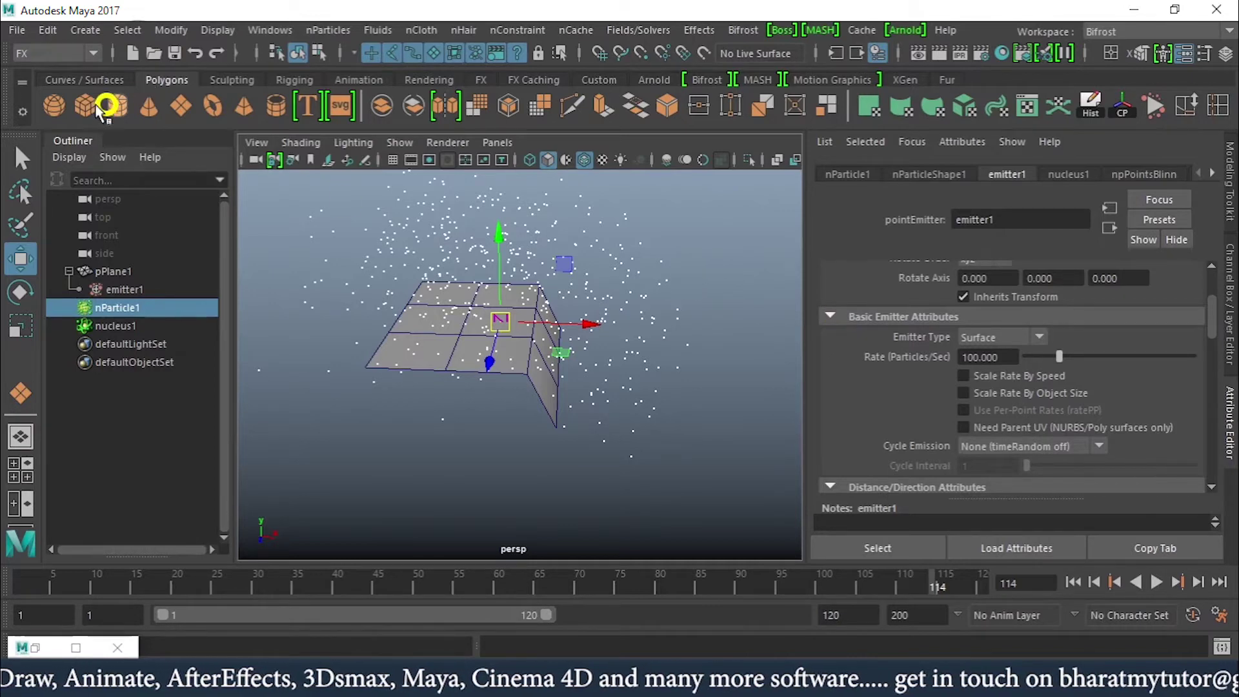
{"action": "left_click", "coordinate": [132, 53]}
{"action": "left_click", "coordinate": [649, 355]}
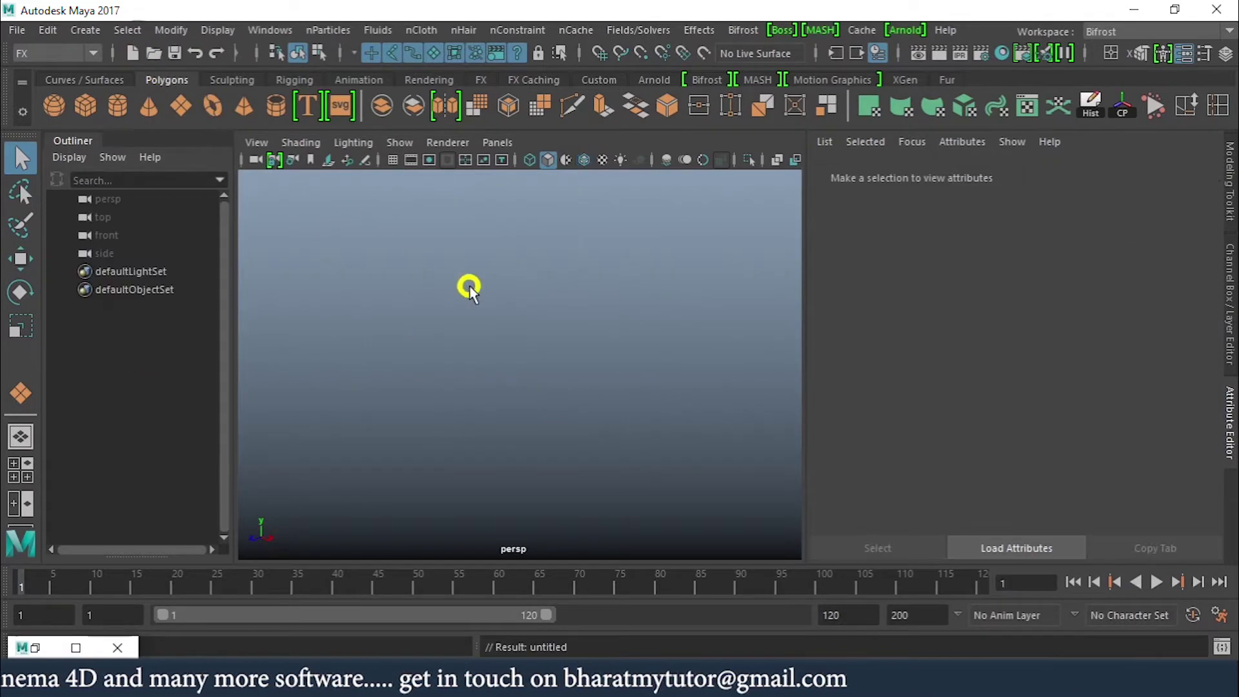
Step: Create a polygon plane at the centre of the view, scale it up to span most of the viewport, and activate the Move tool
{"action": "left_click", "coordinate": [179, 105]}
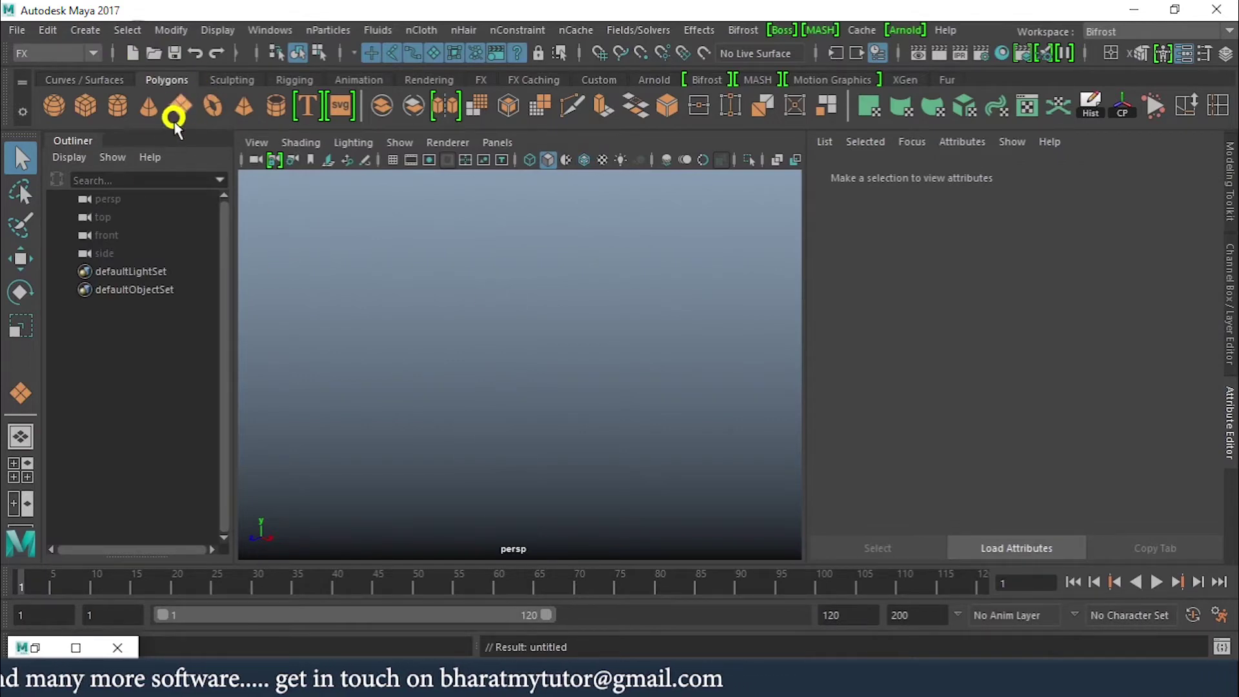
{"action": "left_click", "coordinate": [179, 106]}
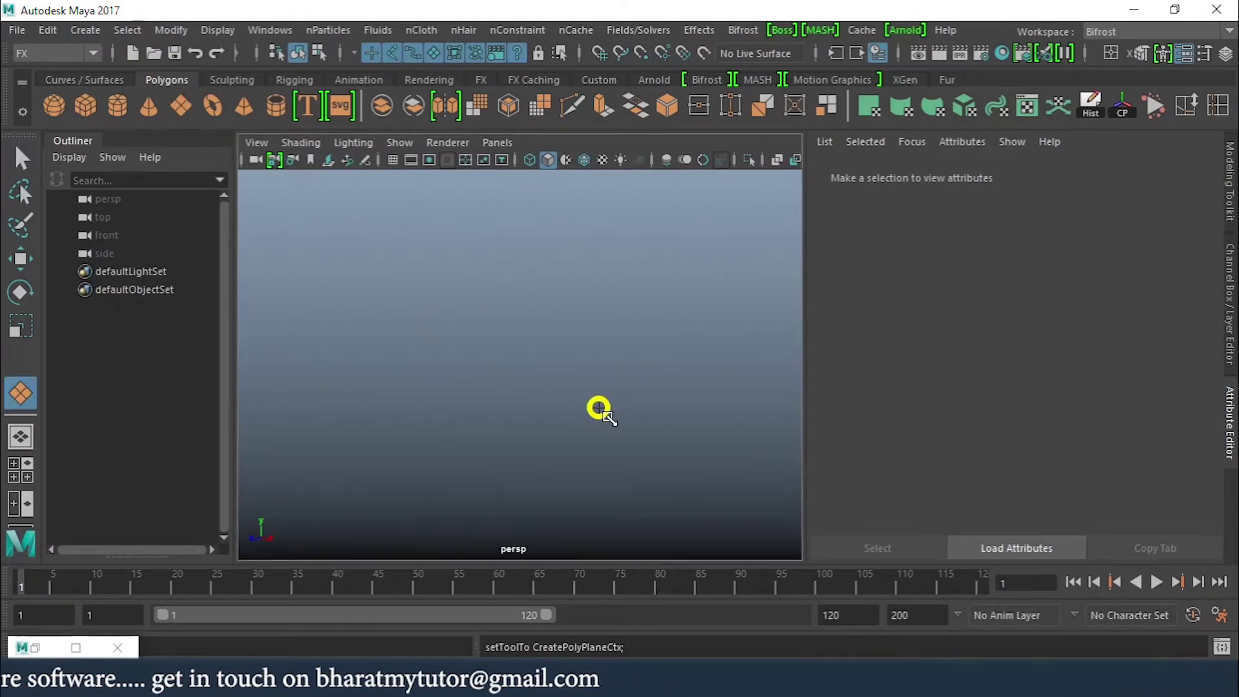
{"action": "left_click", "coordinate": [510, 365]}
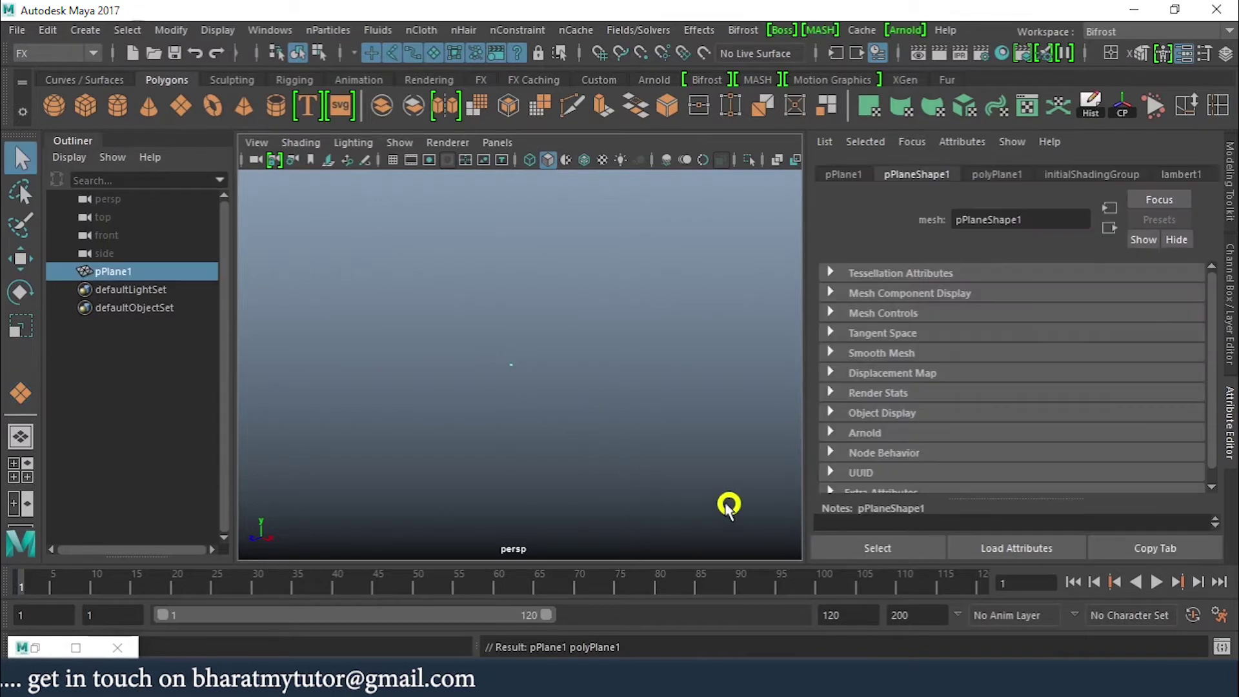
{"action": "key", "text": "r"}
{"action": "left_click_drag", "start_coordinate": [533, 363], "coordinate": [650, 403]}
{"action": "key", "text": "w"}
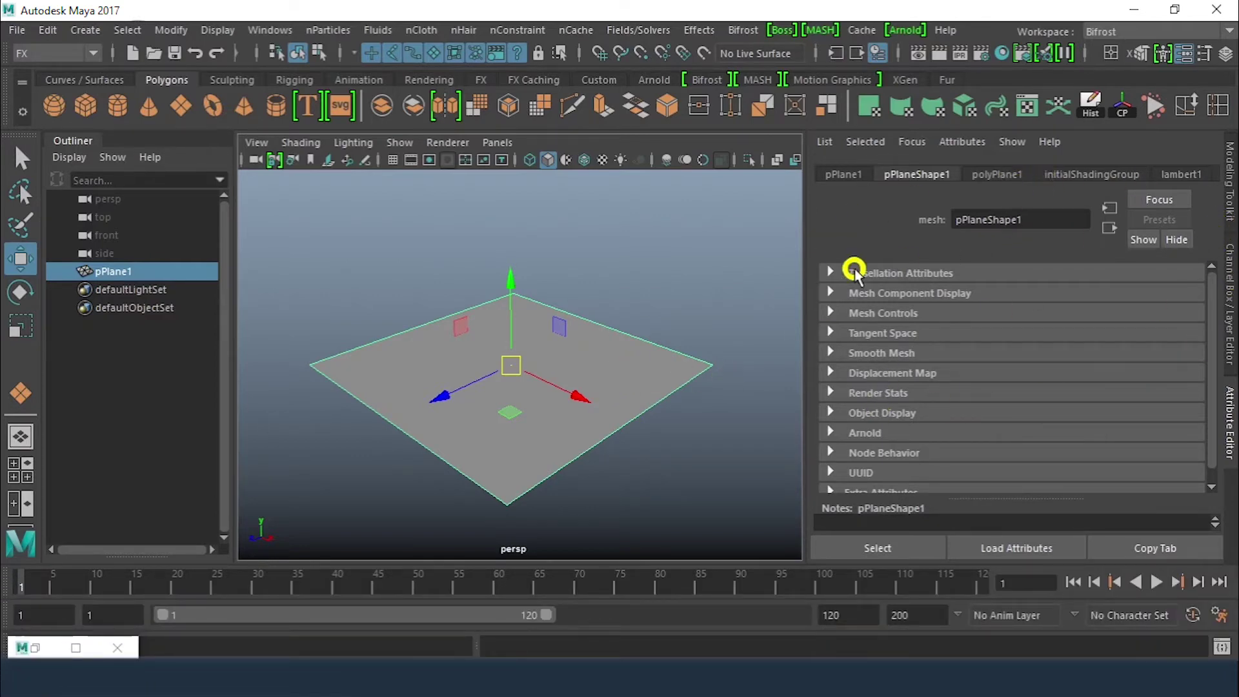
Step: Add an nParticle emitter to the selected plane with Emit from Object
{"action": "left_click", "coordinate": [337, 30]}
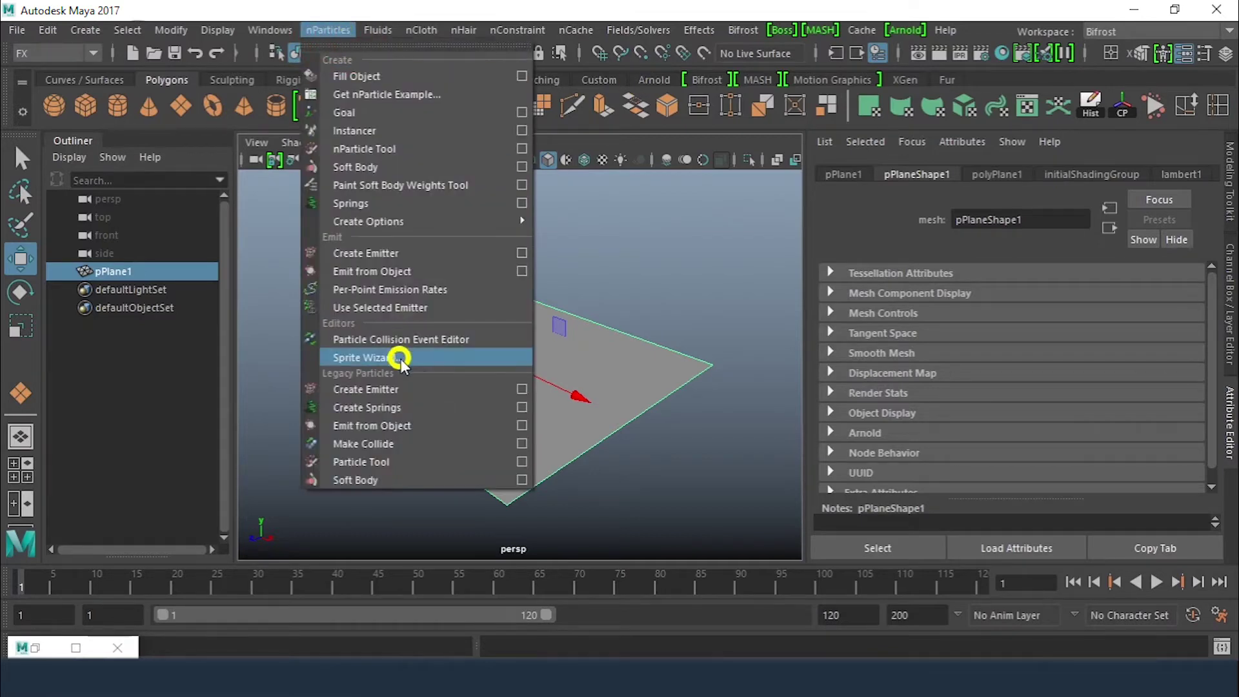
{"action": "left_click", "coordinate": [431, 272]}
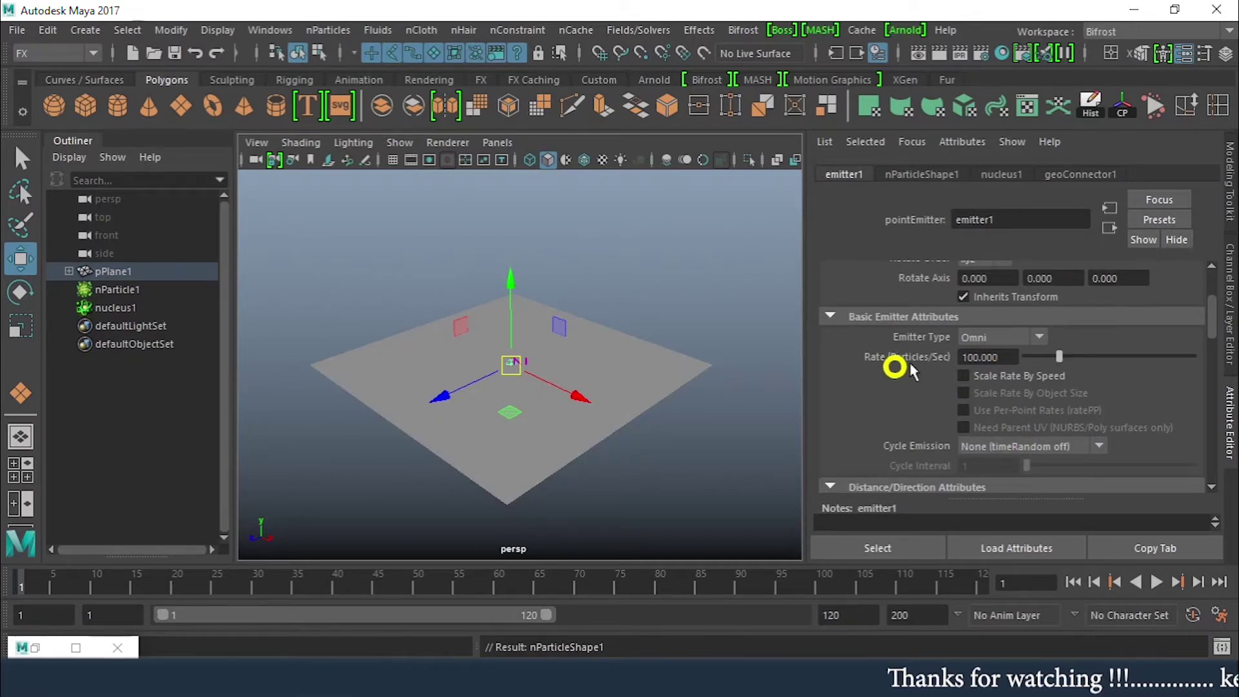
Step: Set emitter1's Emitter Type to Surface, then play and stop the simulation to check how particles leave the plane
{"action": "left_click", "coordinate": [1029, 336]}
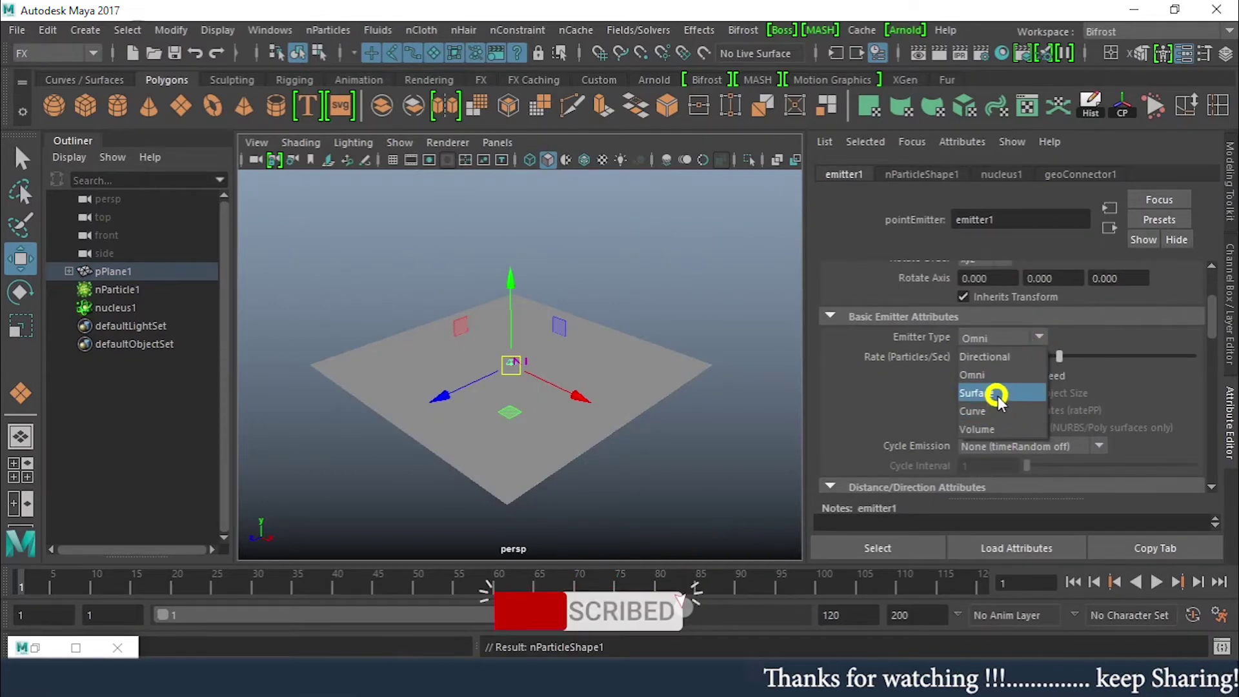
{"action": "left_click", "coordinate": [997, 395]}
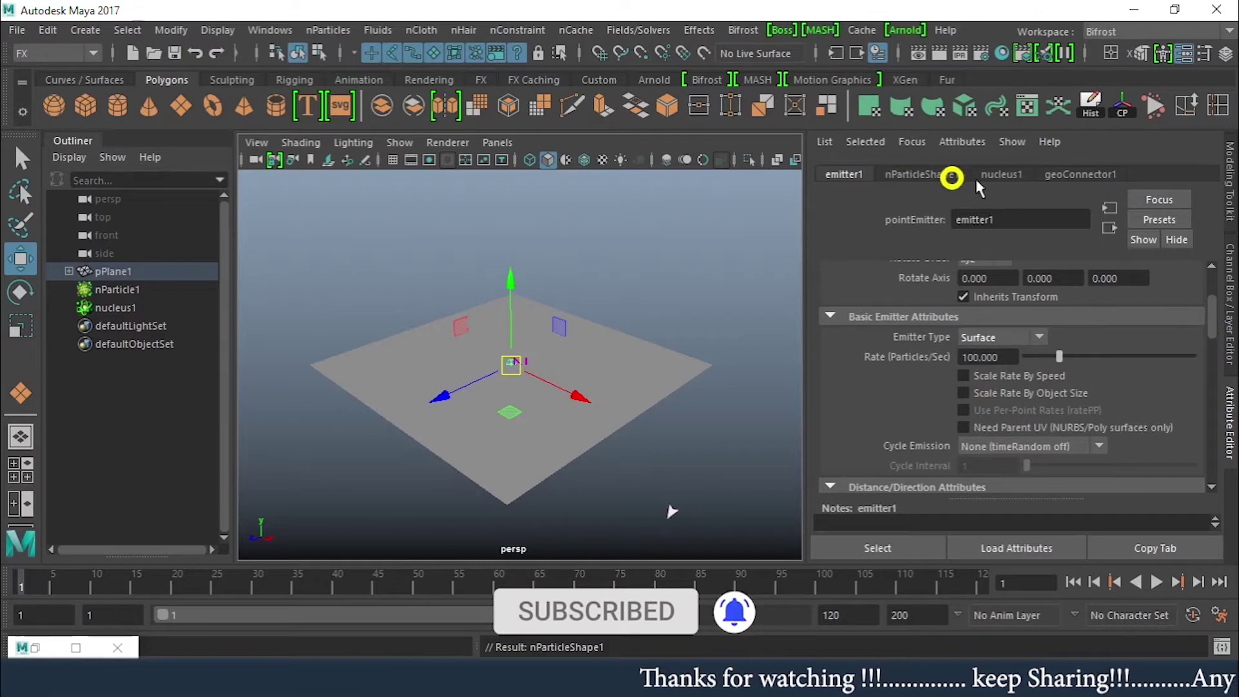
{"action": "left_click_drag", "start_coordinate": [1217, 310], "coordinate": [1218, 456]}
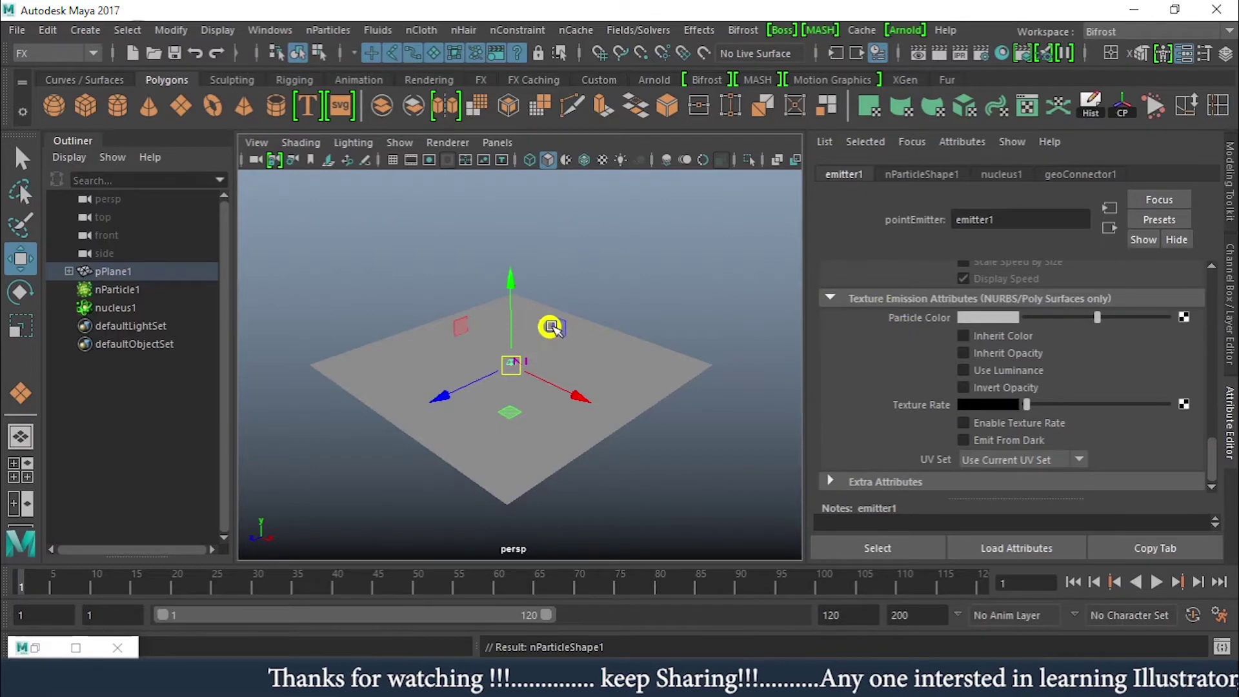
{"action": "left_click", "coordinate": [1156, 582]}
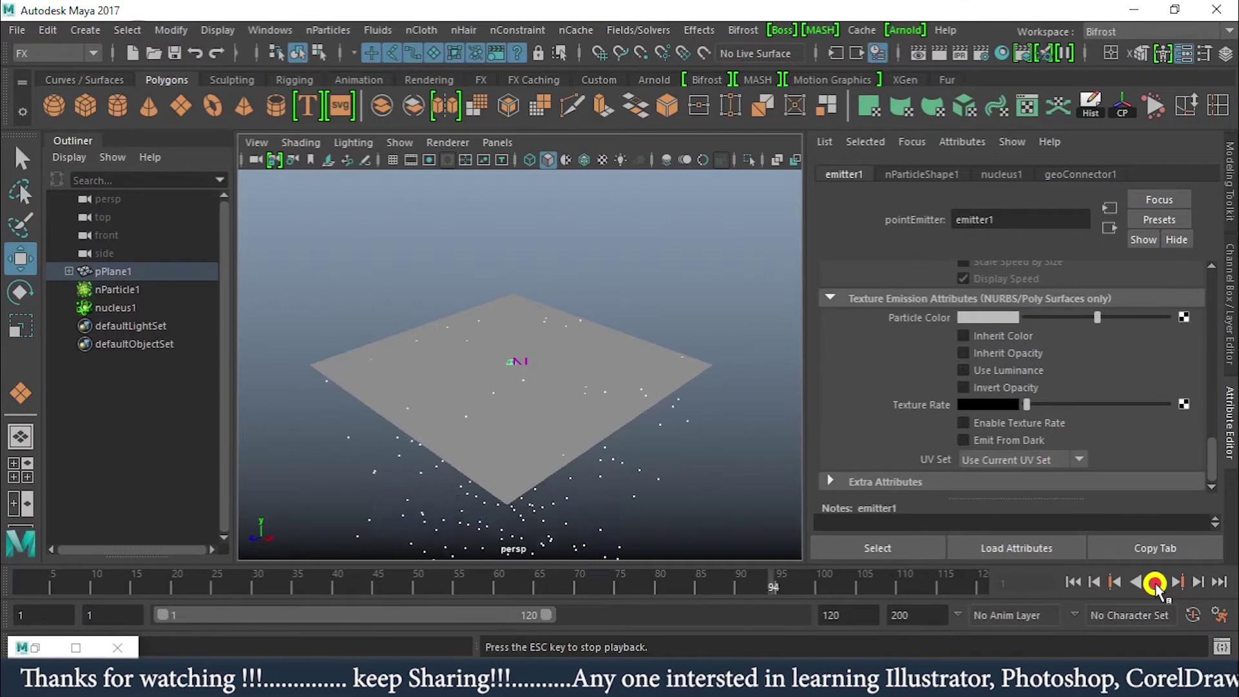
{"action": "left_click", "coordinate": [1155, 582]}
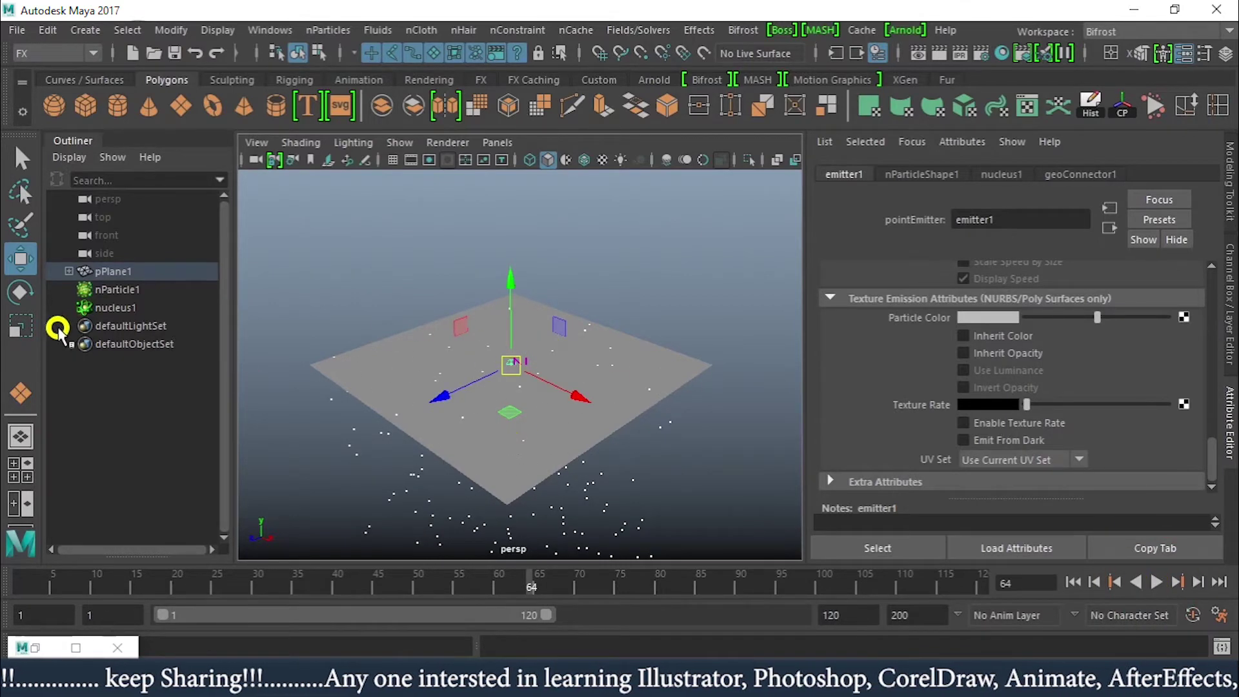
Step: Turn on Ignore Solver Gravity for nParticle1 and replay the simulation from the first frame
{"action": "left_click", "coordinate": [122, 289]}
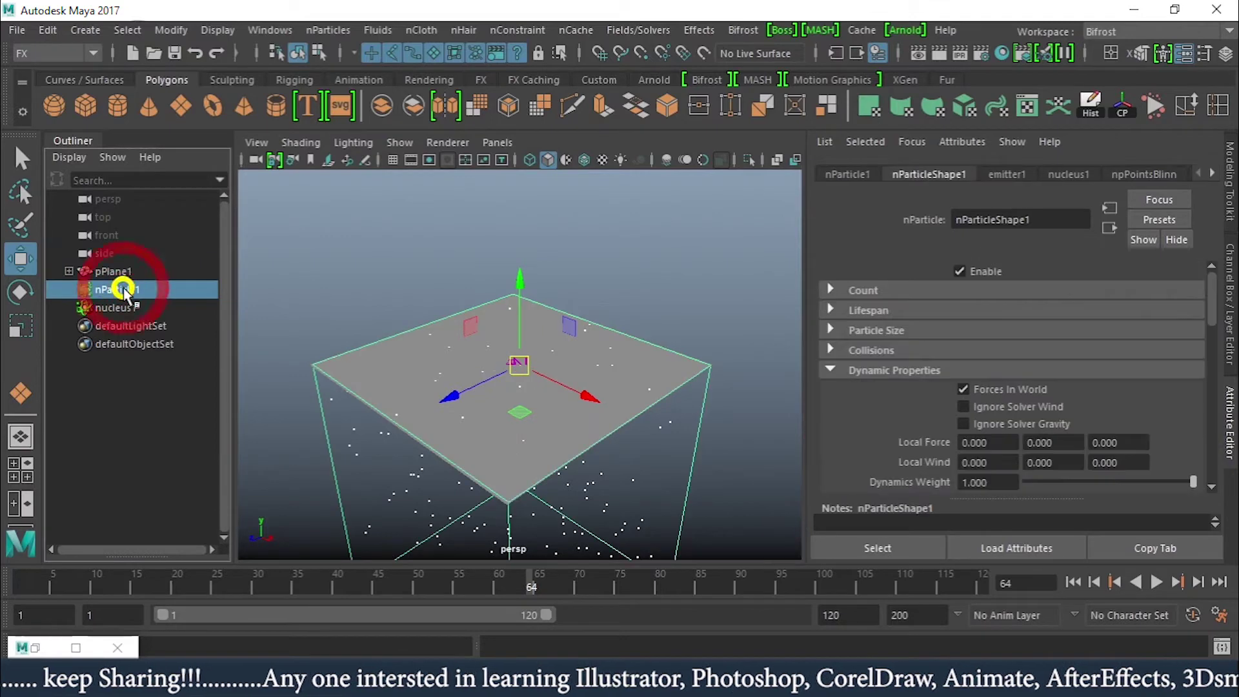
{"action": "left_click", "coordinate": [962, 388]}
{"action": "left_click", "coordinate": [1082, 579]}
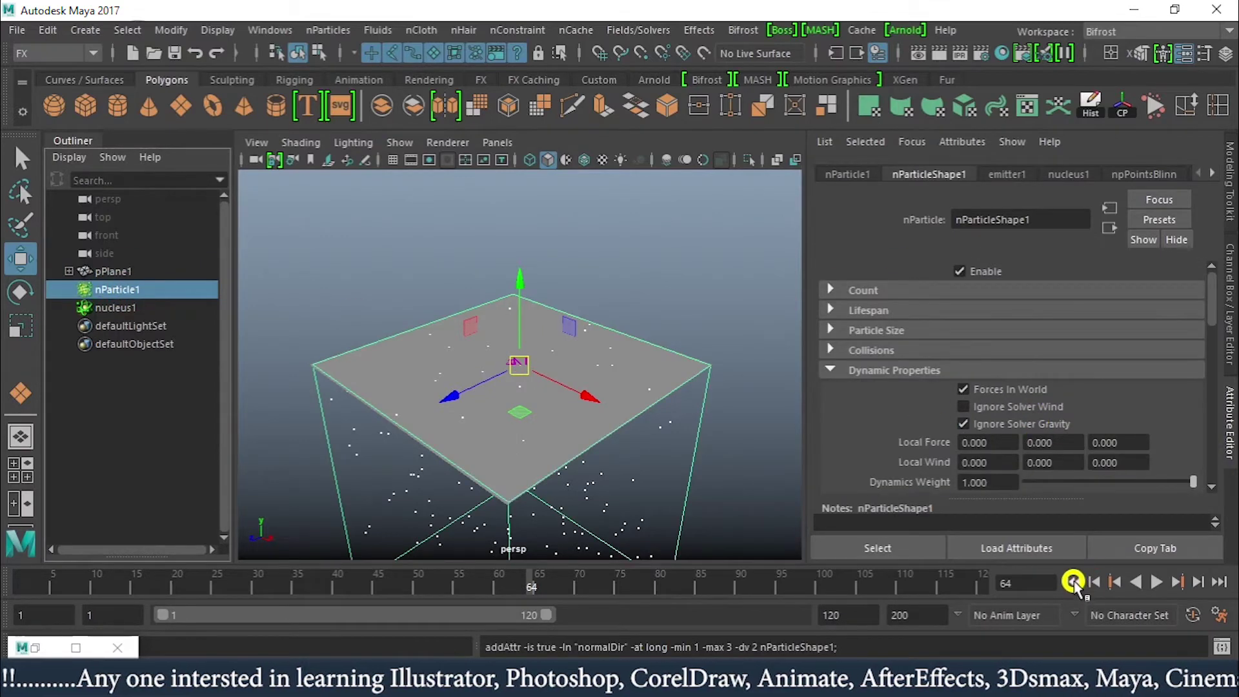
{"action": "left_click", "coordinate": [1153, 583]}
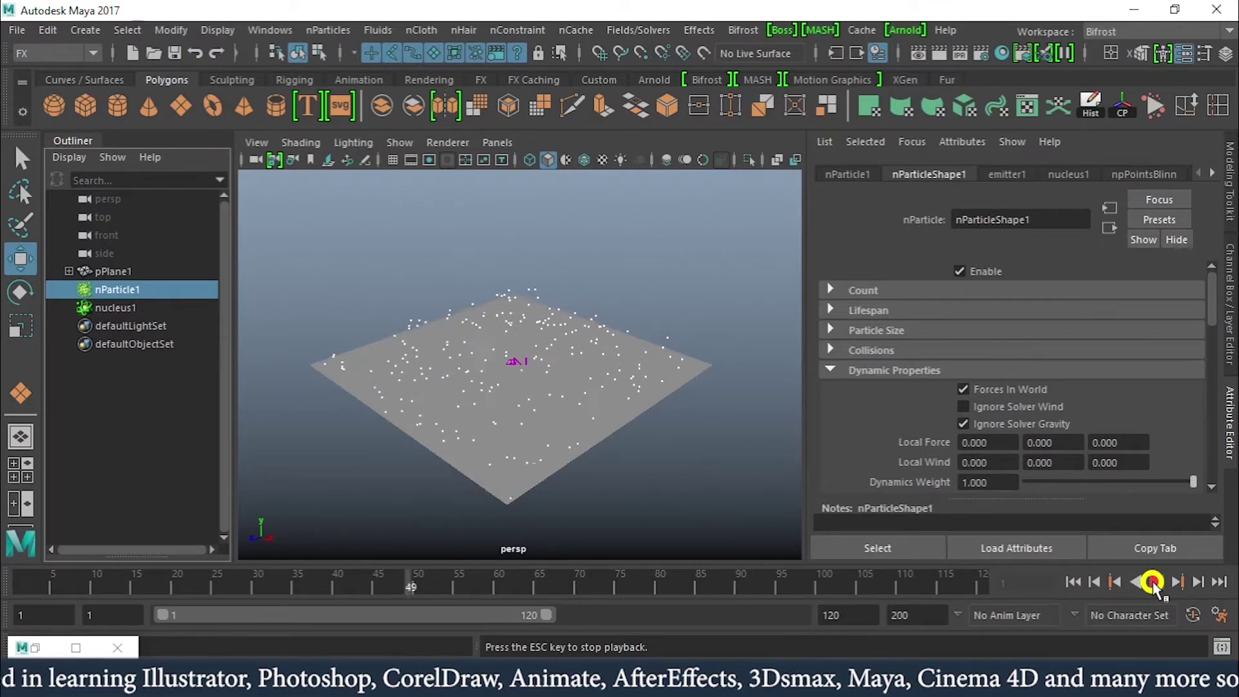
{"action": "left_click", "coordinate": [1152, 583]}
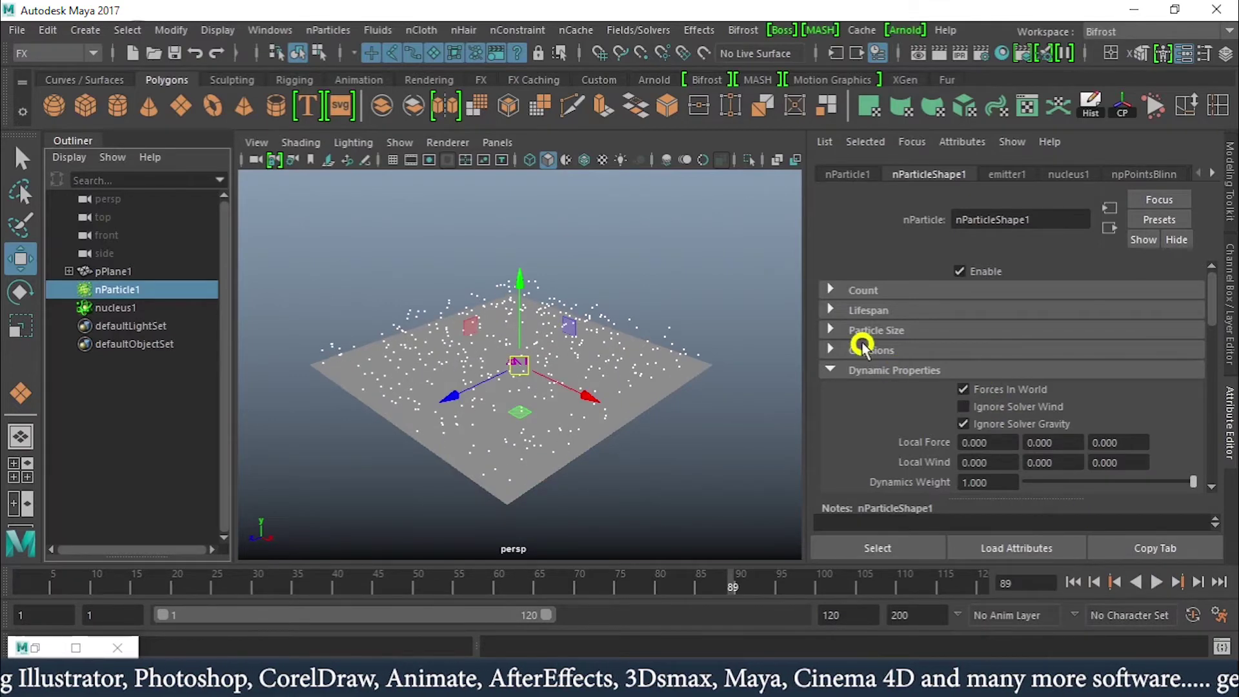
Step: Set nParticle1's Conserve to 0 in its dynamic properties and replay the simulation from the start
{"action": "scroll", "coordinate": [872, 398], "scroll_direction": "down", "scroll_amount": 3}
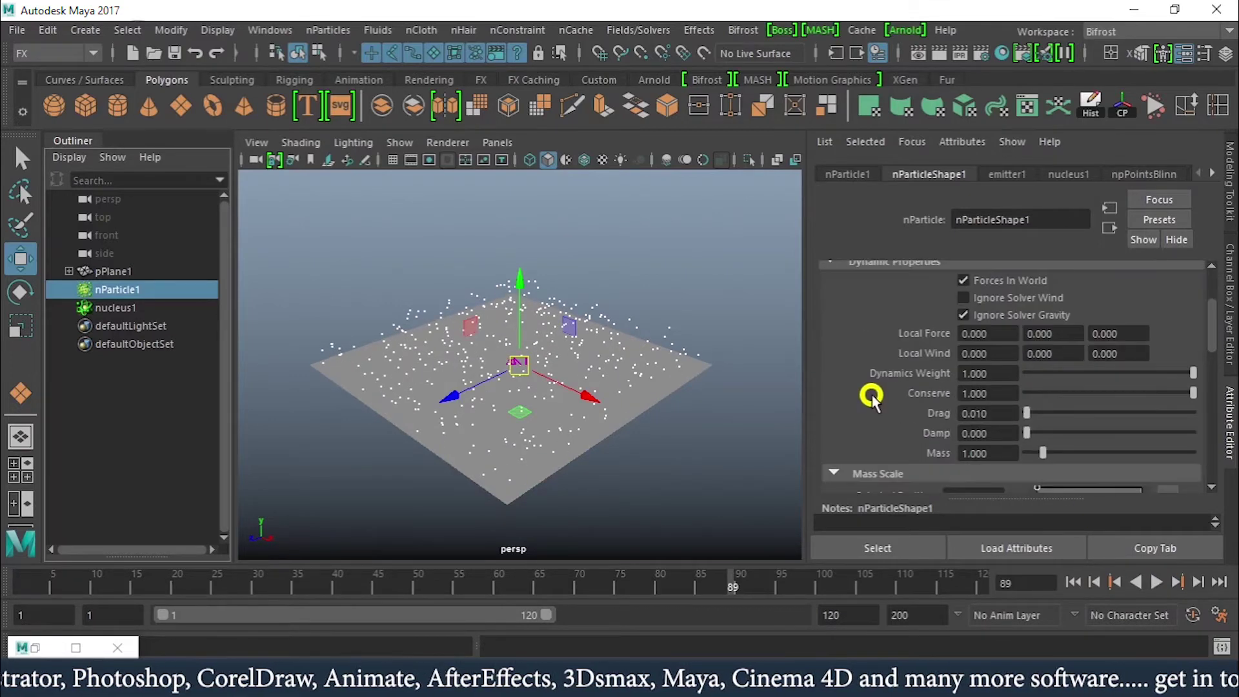
{"action": "left_click", "coordinate": [1073, 583]}
{"action": "left_click", "coordinate": [1153, 583]}
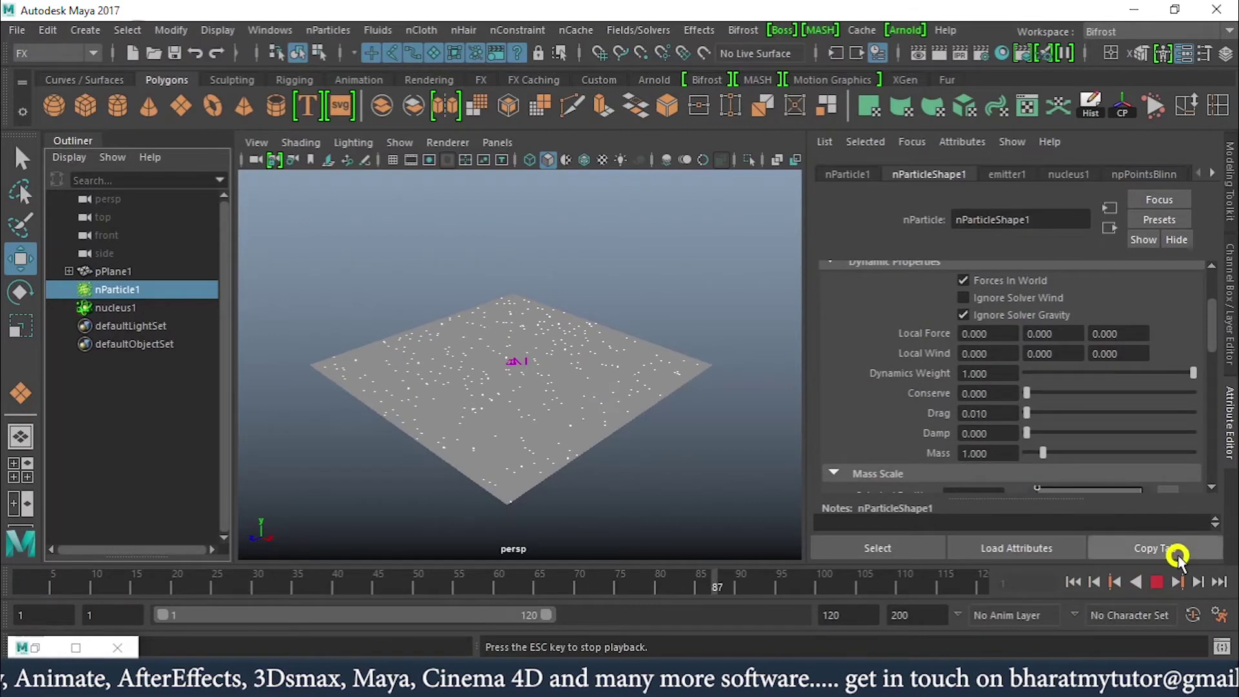
{"action": "left_click", "coordinate": [1153, 582]}
Step: Turn on Scale Rate By Object Size for emitter1, run the simulation from the first frame, and rewind it
{"action": "scroll", "coordinate": [878, 361], "scroll_direction": "down", "scroll_amount": 10}
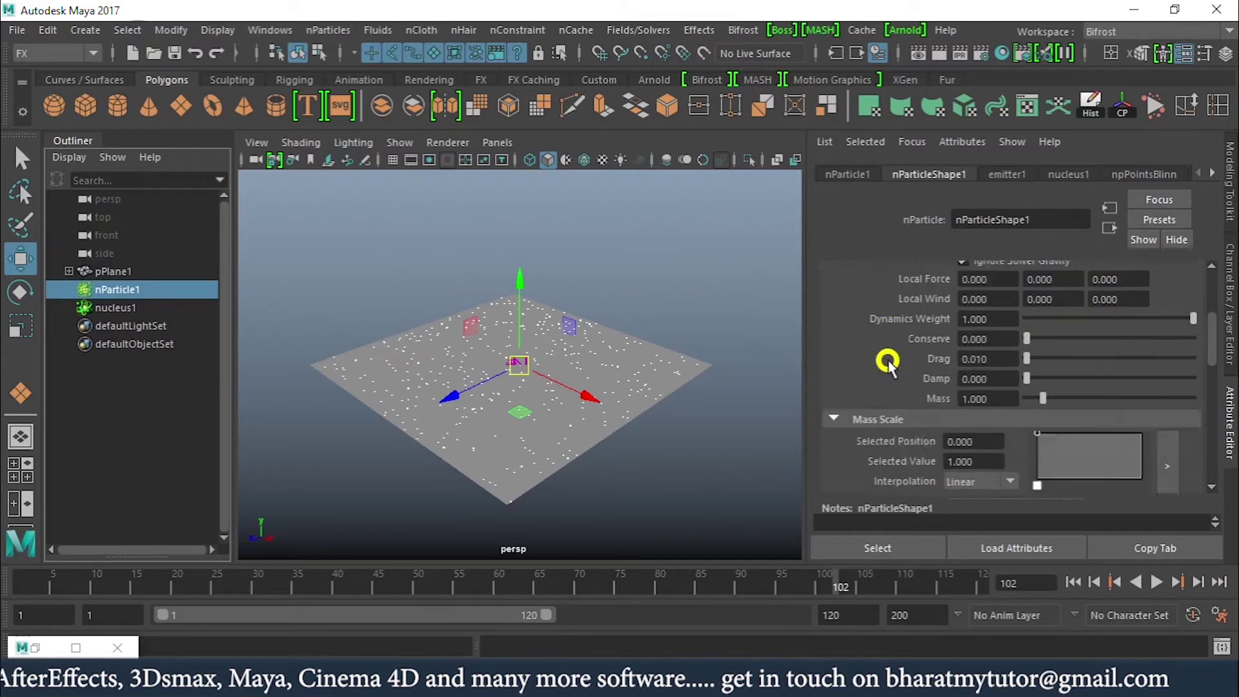
{"action": "scroll", "coordinate": [888, 363], "scroll_direction": "up", "scroll_amount": 5}
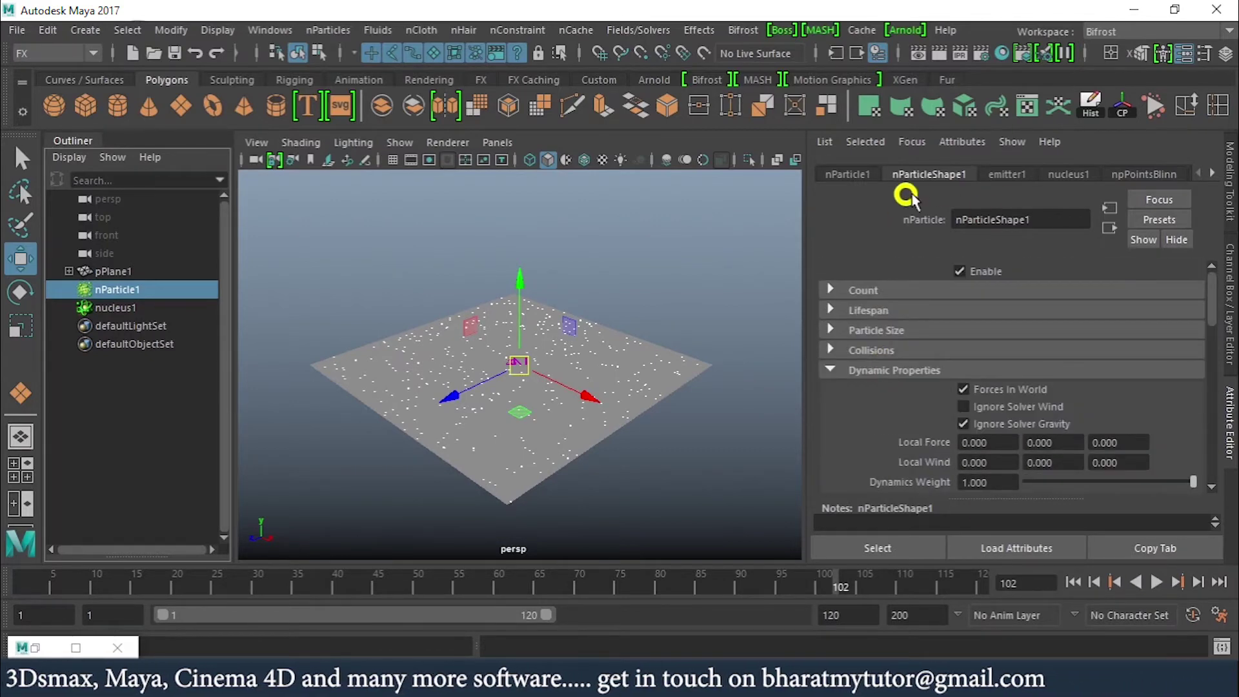
{"action": "left_click", "coordinate": [1008, 176]}
{"action": "scroll", "coordinate": [878, 426], "scroll_direction": "up", "scroll_amount": 10}
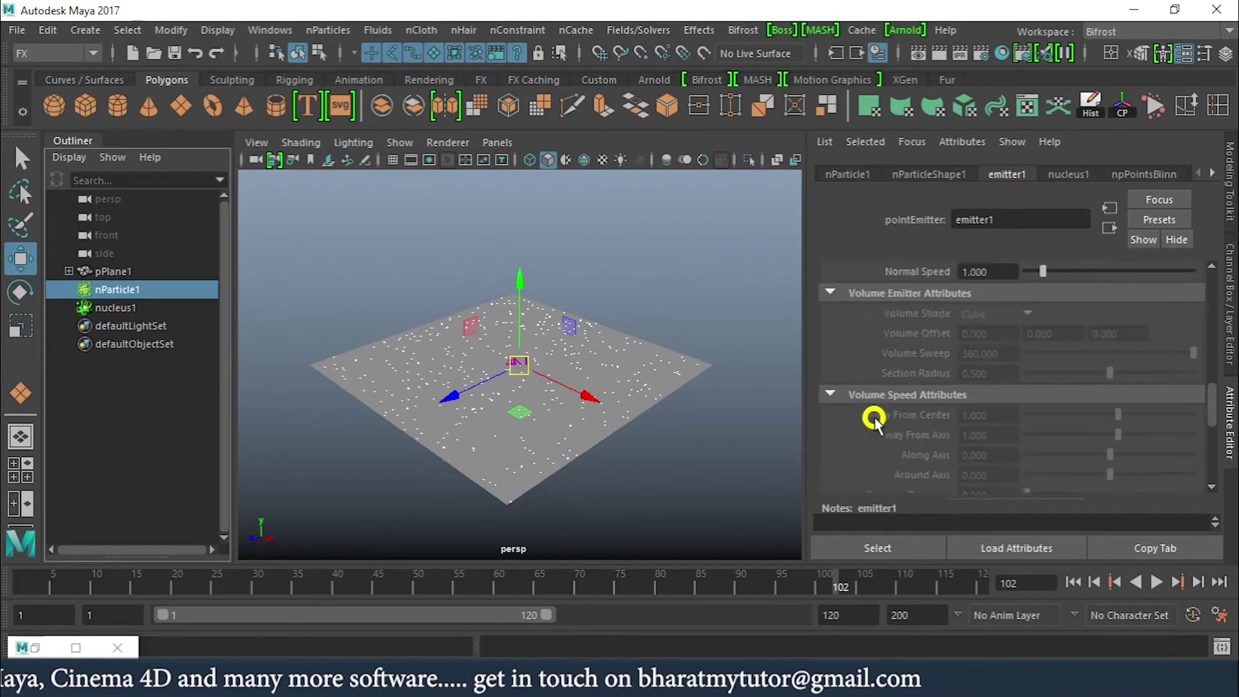
{"action": "scroll", "coordinate": [878, 420], "scroll_direction": "up", "scroll_amount": 2}
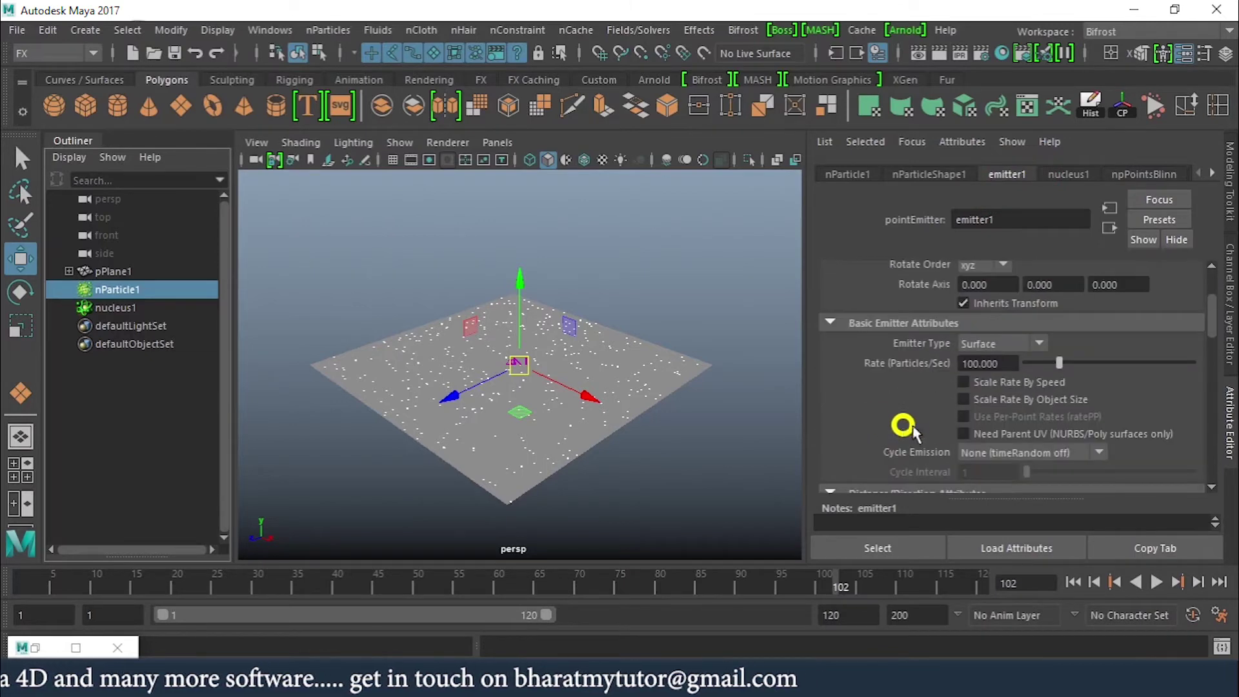
{"action": "left_click", "coordinate": [988, 401]}
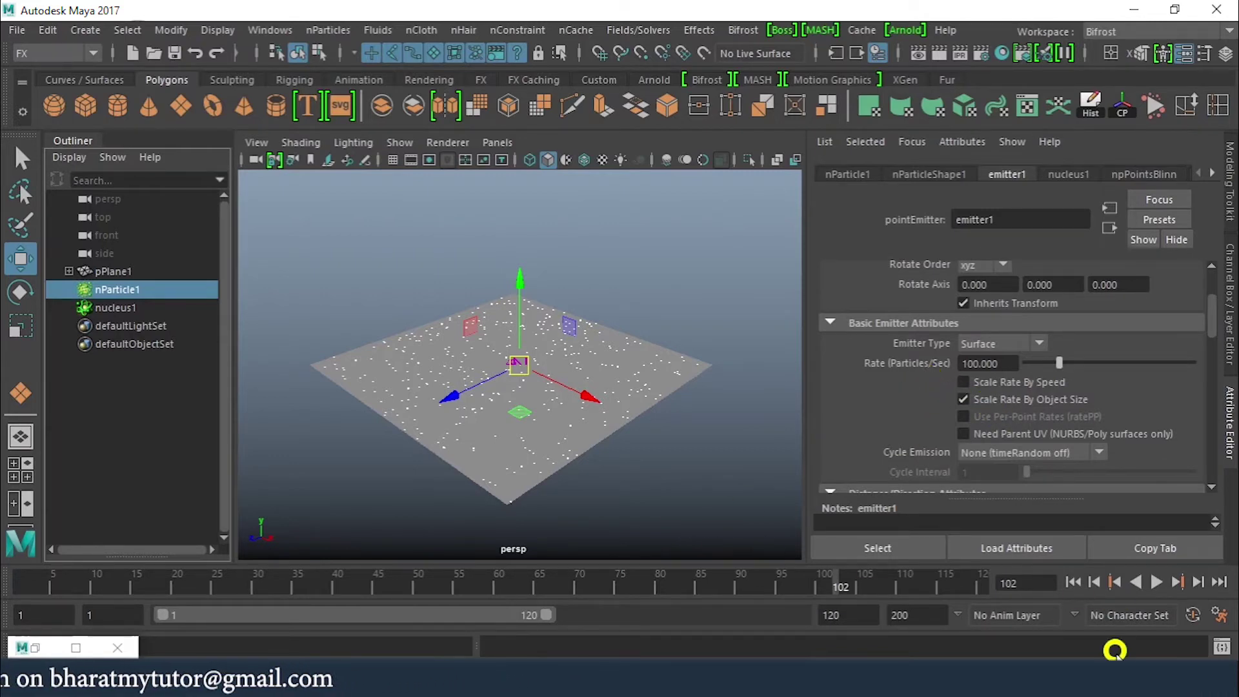
{"action": "left_click", "coordinate": [1073, 583]}
{"action": "left_click", "coordinate": [1158, 583]}
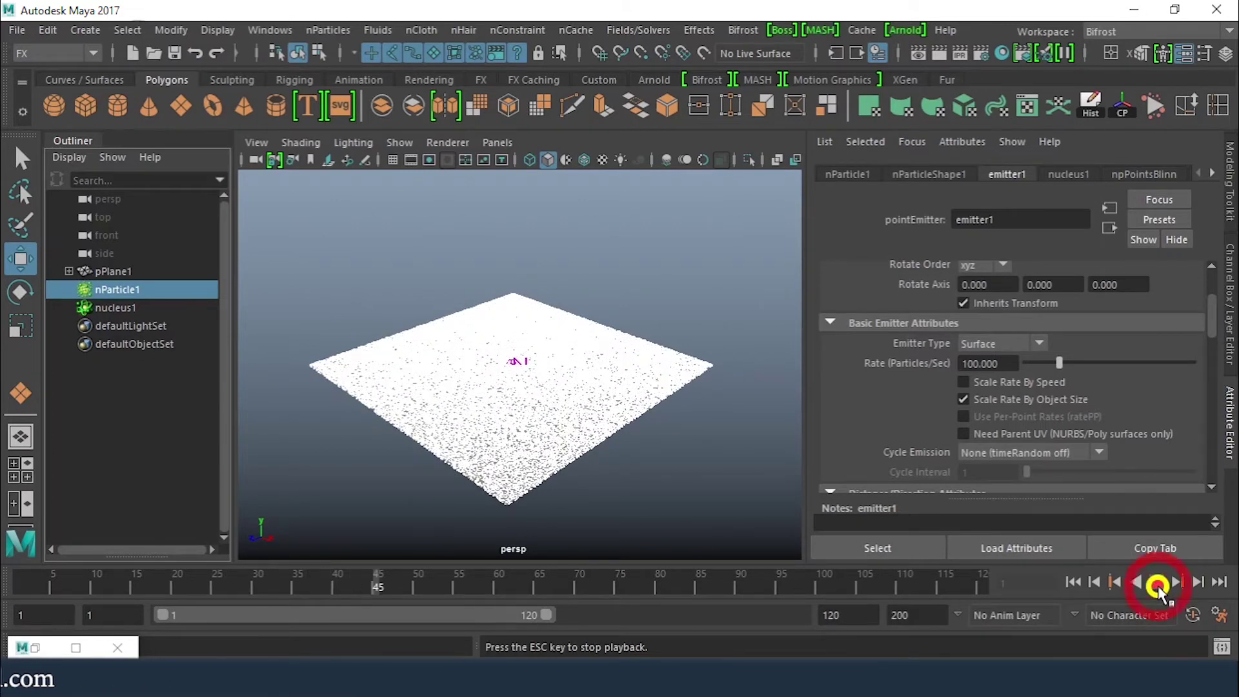
{"action": "left_click", "coordinate": [1157, 583]}
{"action": "left_click_drag", "start_coordinate": [333, 324], "coordinate": [520, 326], "text": "alt"}
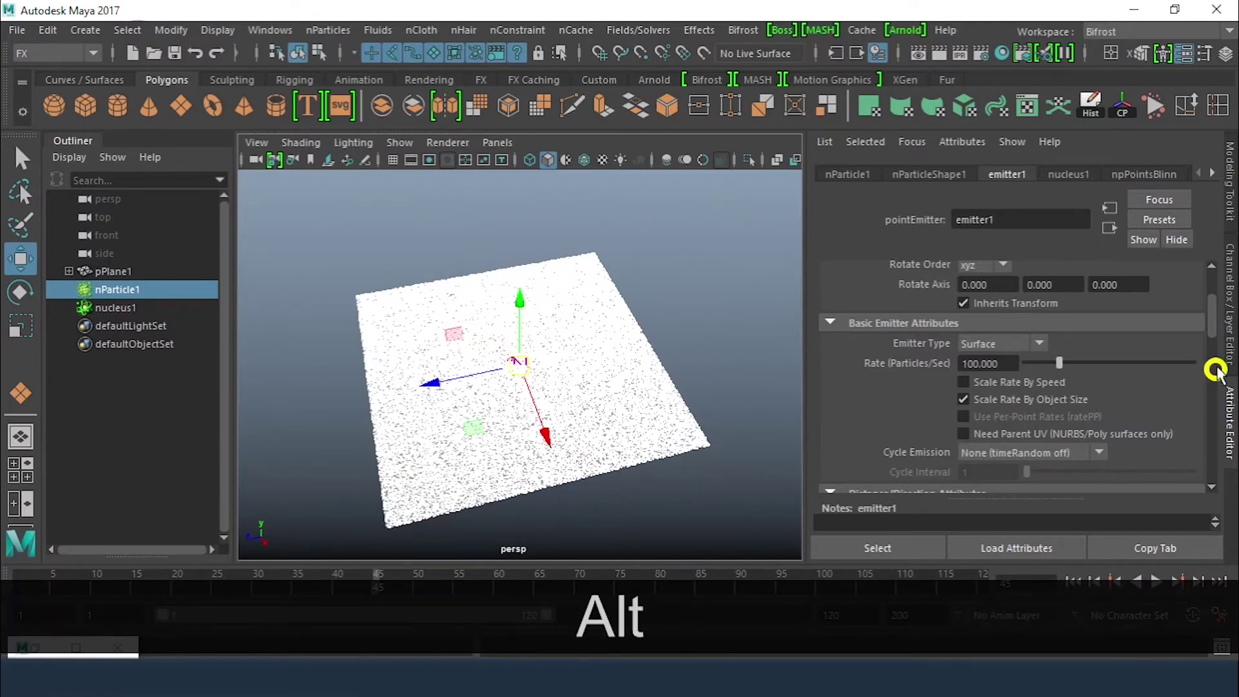
{"action": "left_click_drag", "start_coordinate": [1221, 319], "coordinate": [1217, 353]}
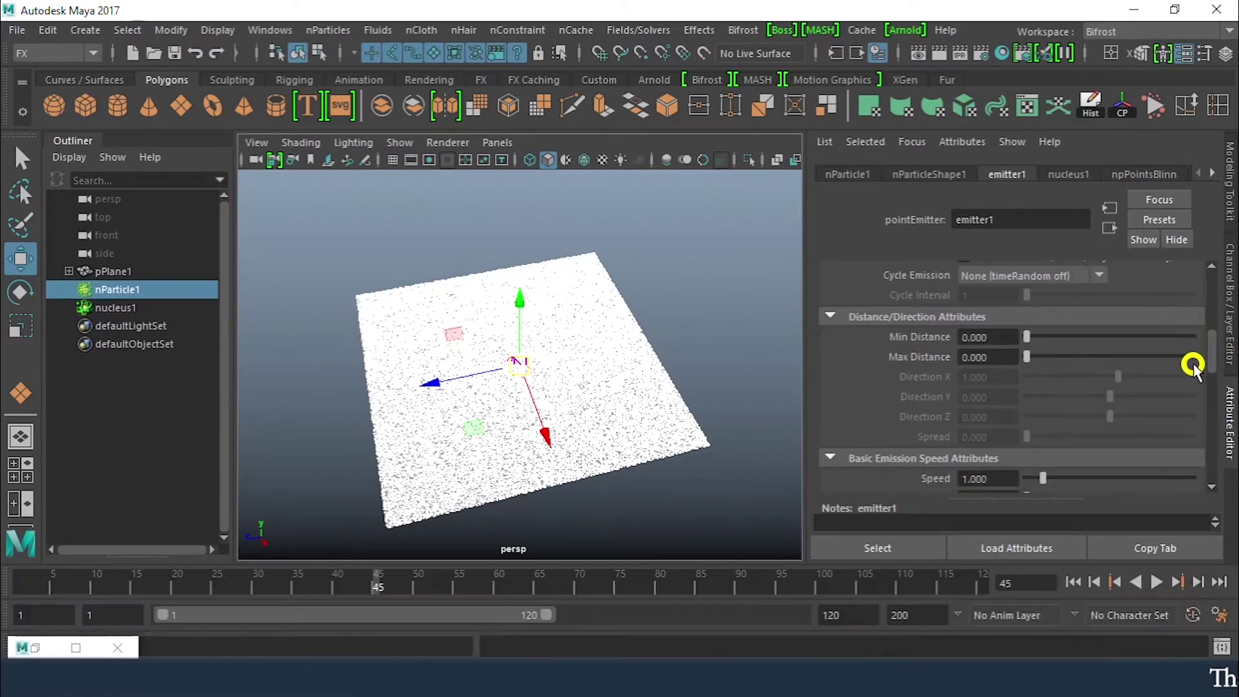
{"action": "left_click", "coordinate": [1073, 583]}
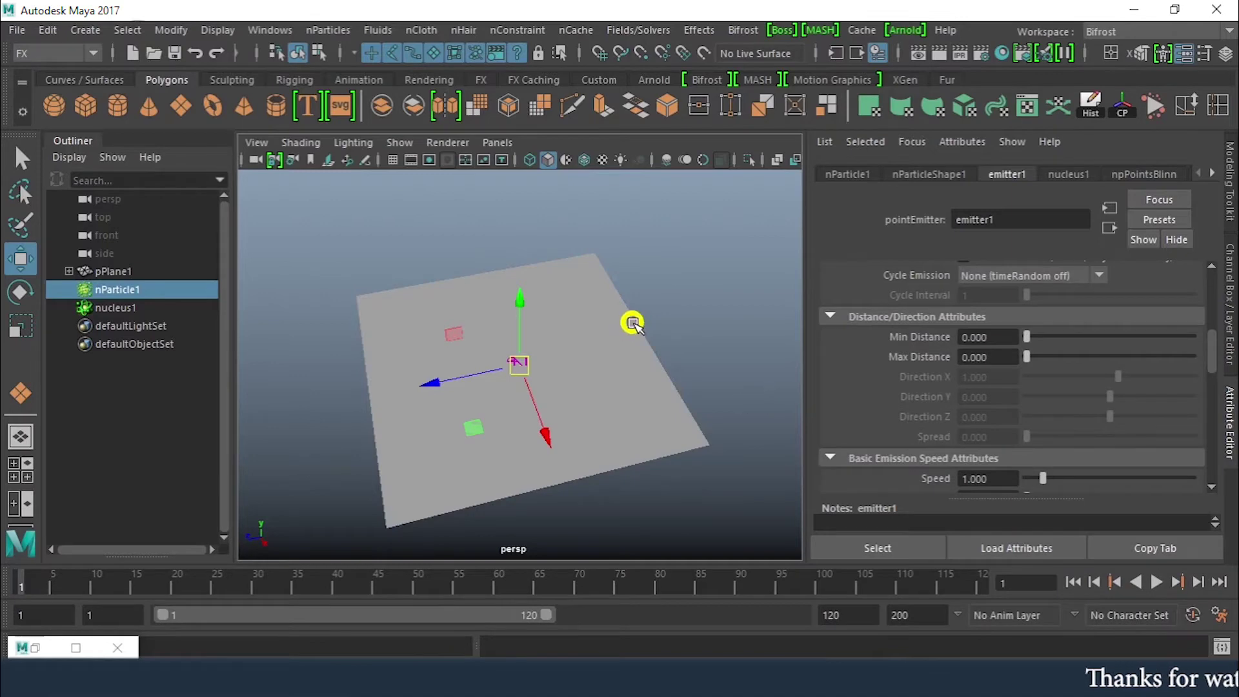
Step: Assign a new Lambert material with a Checker texture on its colour to the plane, and display textures in the viewport
{"action": "left_click", "coordinate": [693, 295]}
{"action": "left_click", "coordinate": [611, 370]}
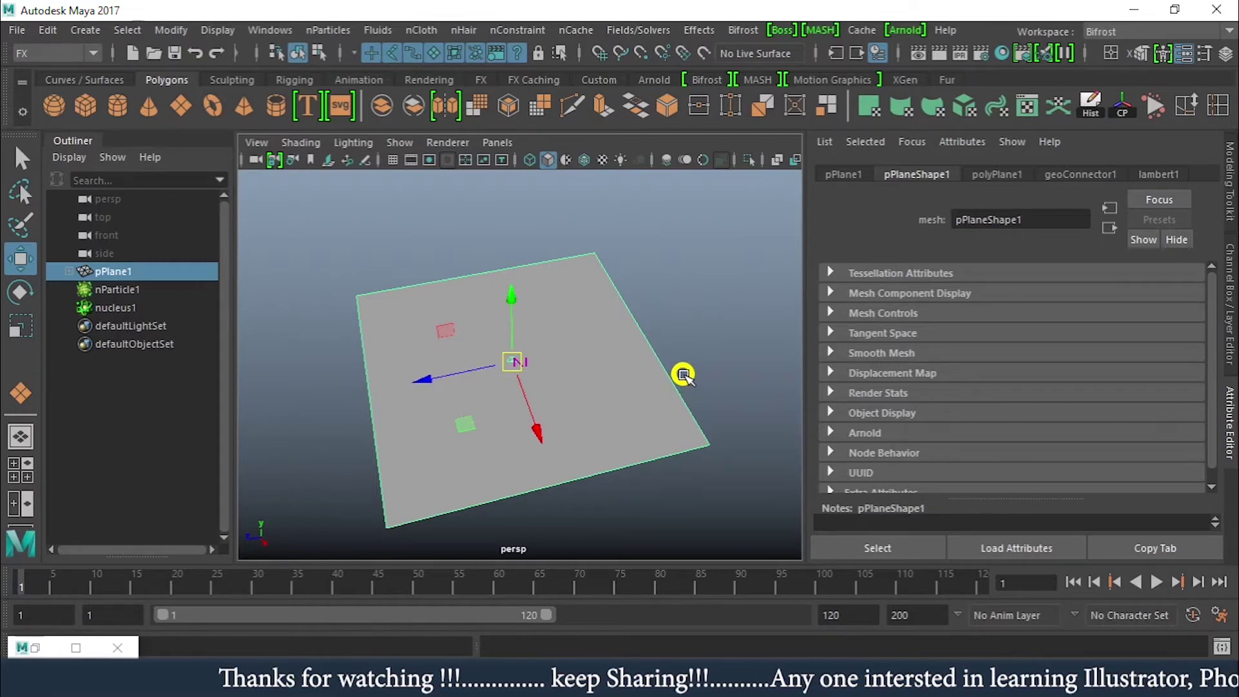
{"action": "right_click", "coordinate": [598, 325]}
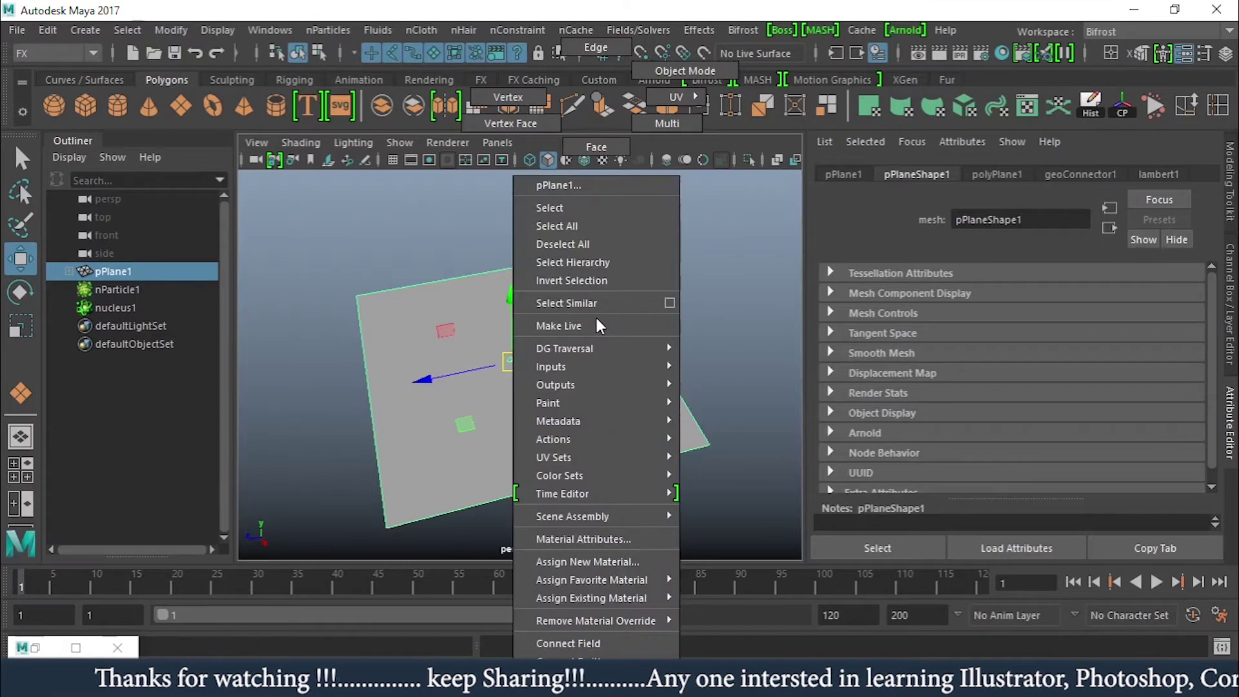
{"action": "left_click", "coordinate": [610, 581]}
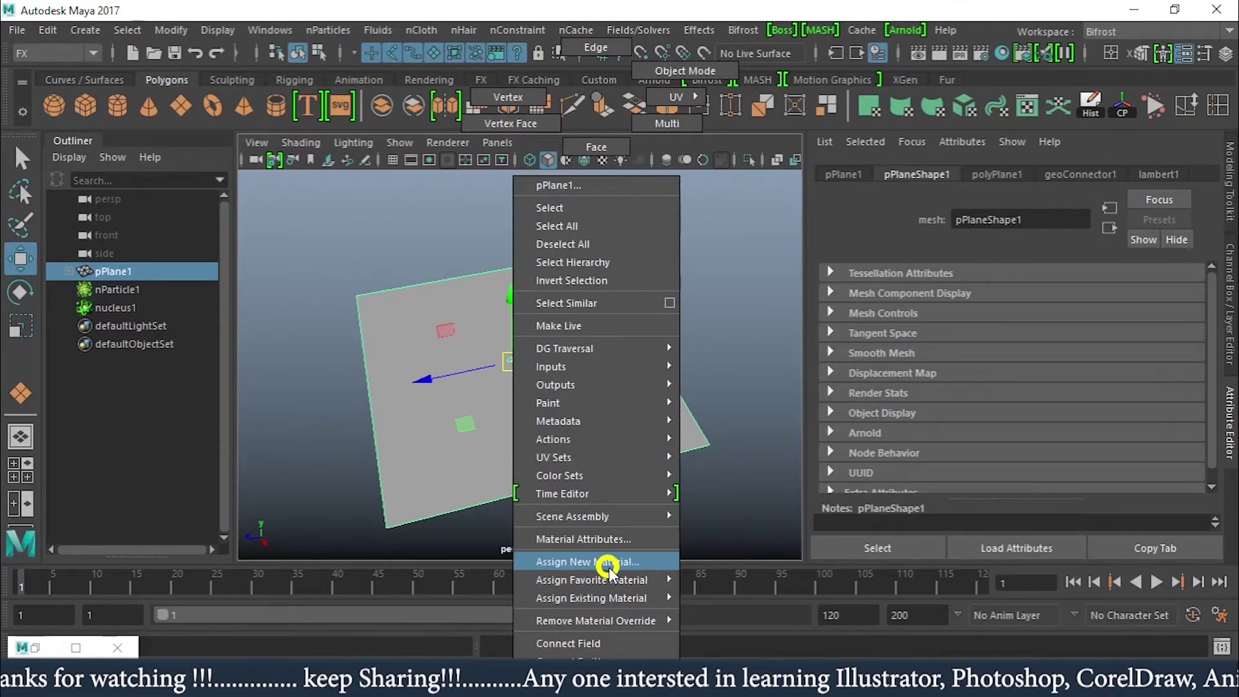
{"action": "left_click", "coordinate": [606, 562]}
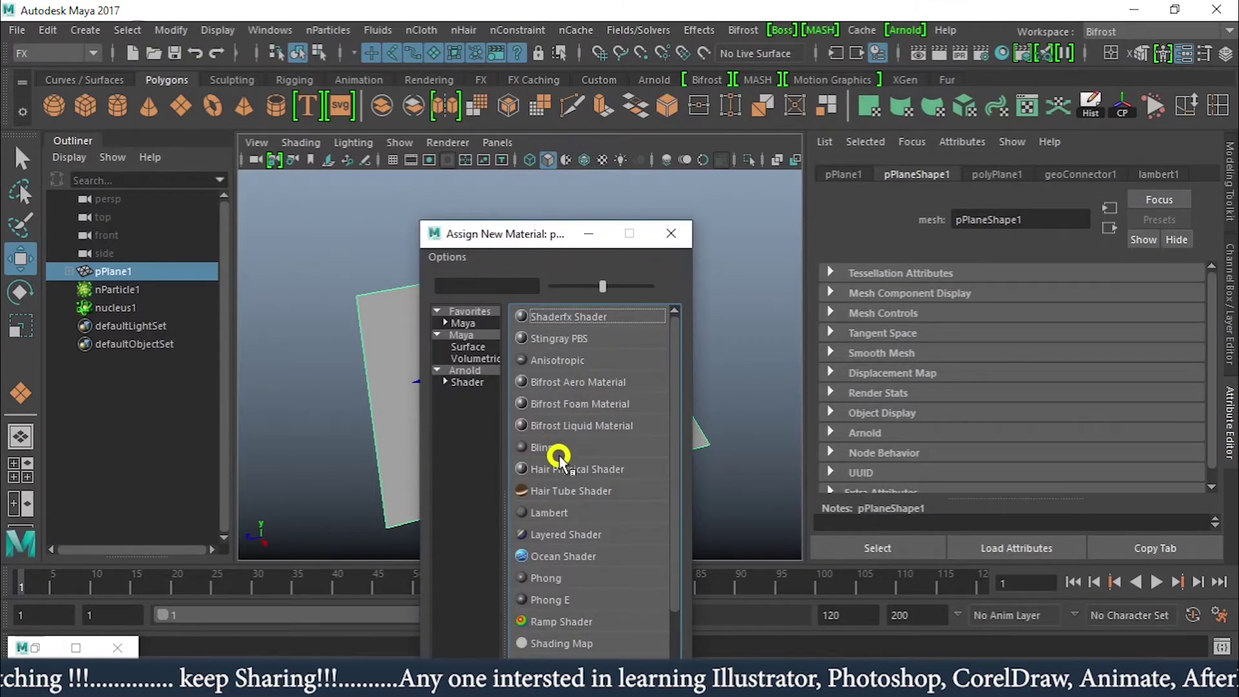
{"action": "left_click", "coordinate": [559, 514]}
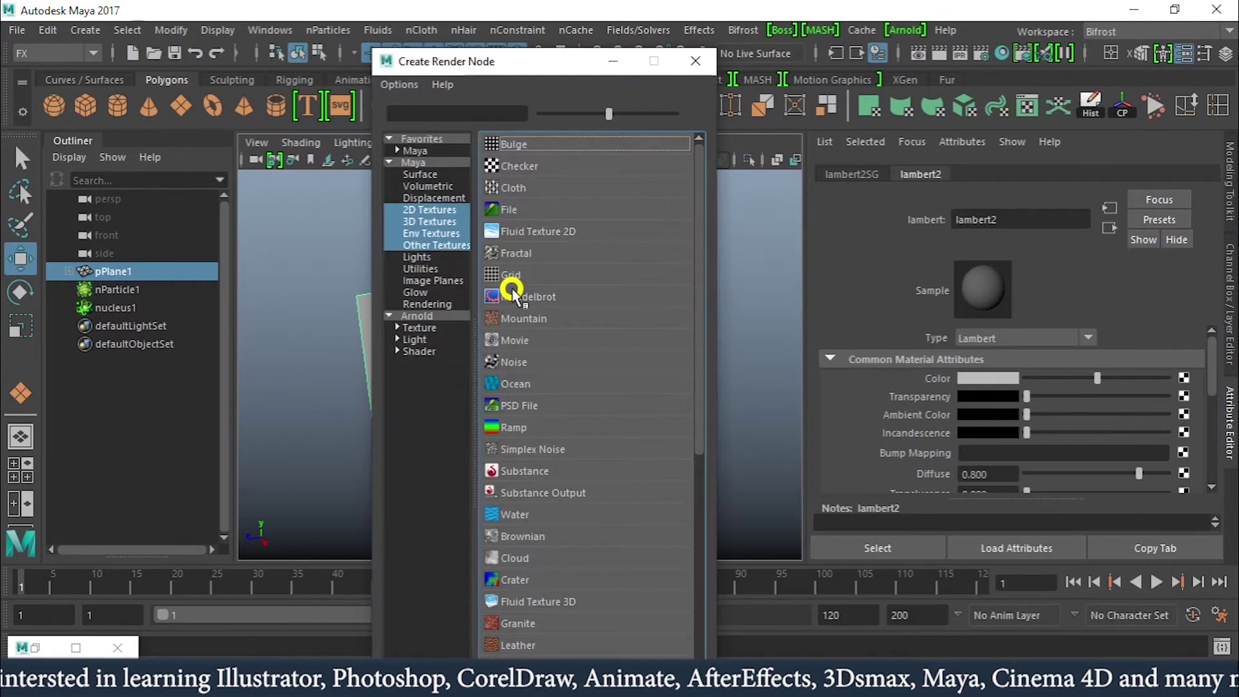
{"action": "left_click", "coordinate": [521, 167]}
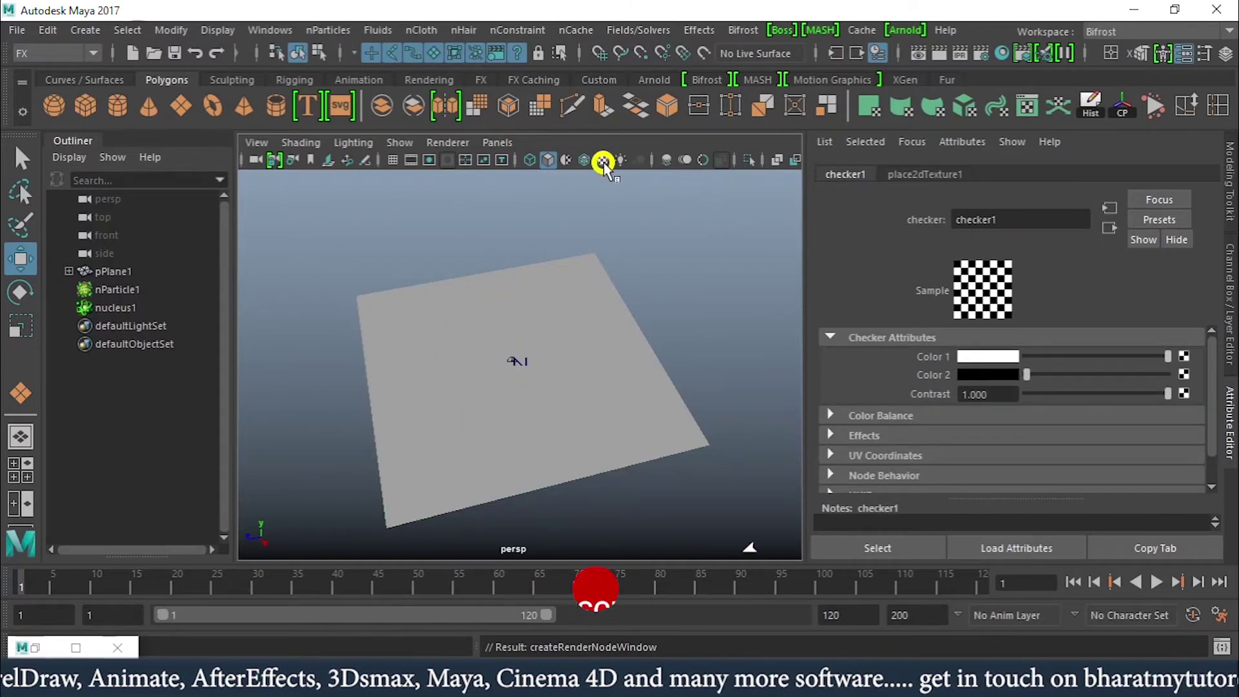
{"action": "left_click", "coordinate": [603, 161]}
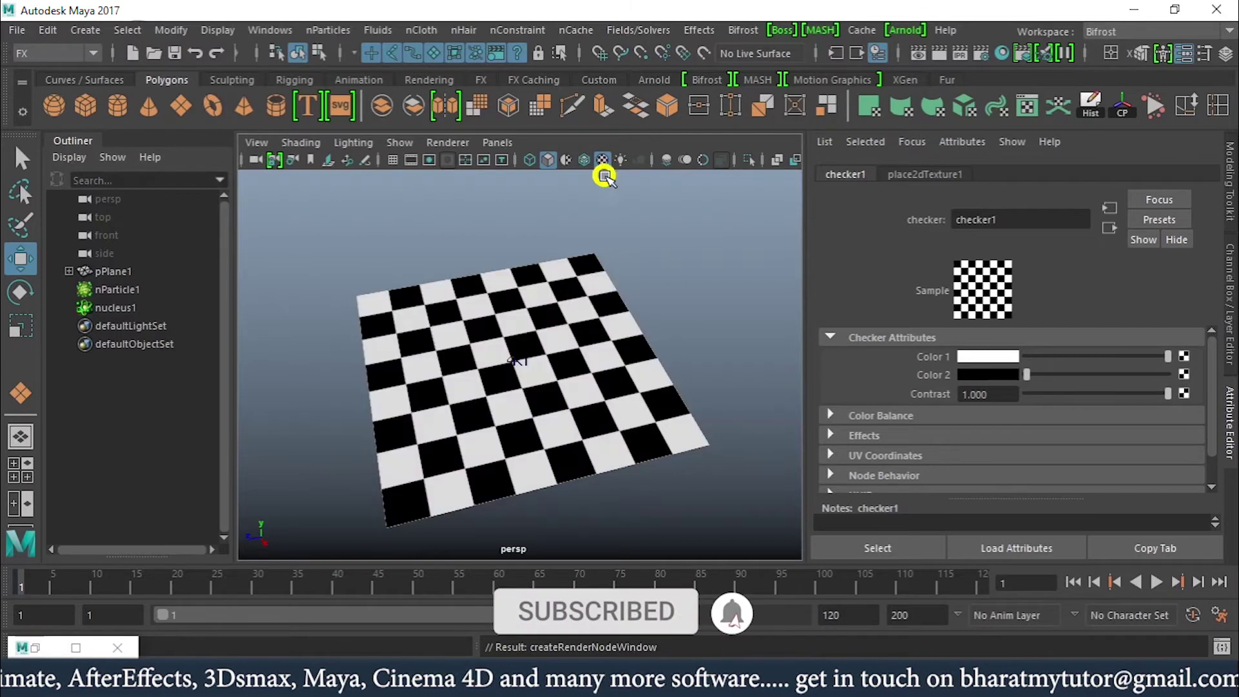
Step: Play the simulation on the checkered plane and examine up close how particles are distributed over the black and white squares
{"action": "left_click", "coordinate": [1155, 582]}
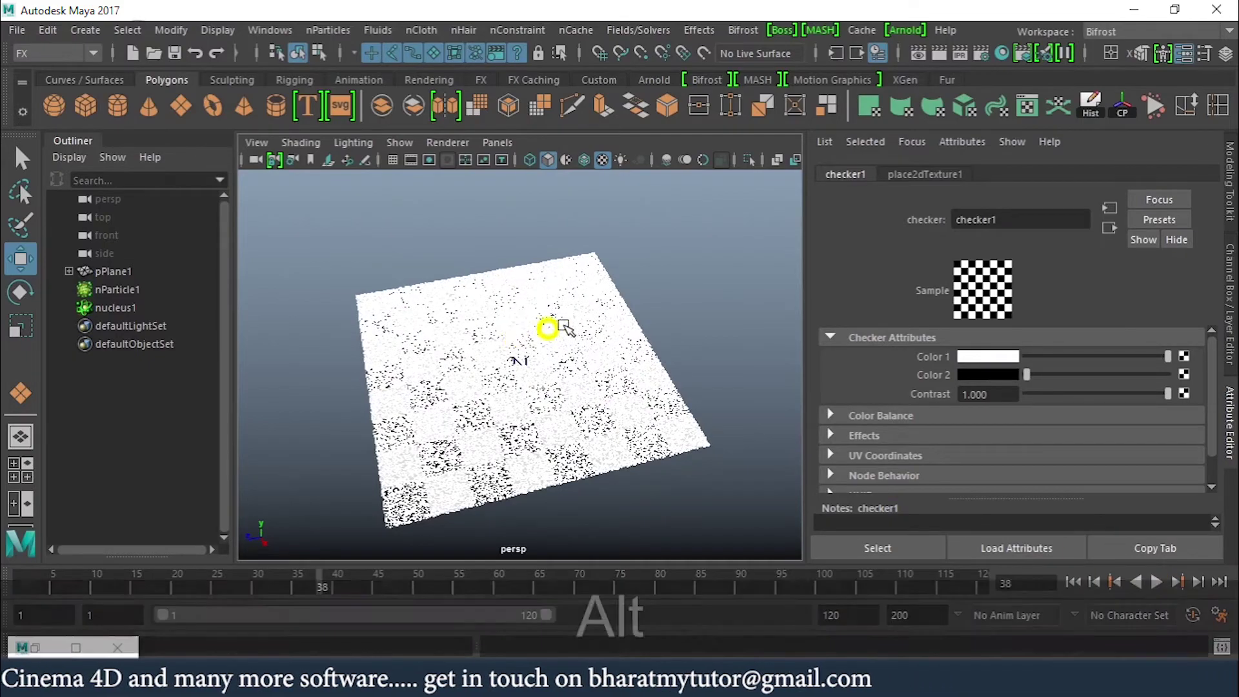
{"action": "right_click_drag", "start_coordinate": [548, 326], "coordinate": [665, 354], "text": "alt"}
{"action": "left_click_drag", "start_coordinate": [656, 357], "coordinate": [599, 355], "text": "alt"}
{"action": "mouse_move", "coordinate": [600, 355]}
{"action": "right_mouse_down", "text": "alt"}
{"action": "mouse_move", "coordinate": [562, 337]}
{"action": "mouse_move", "coordinate": [606, 349]}
{"action": "right_mouse_up", "text": "alt"}
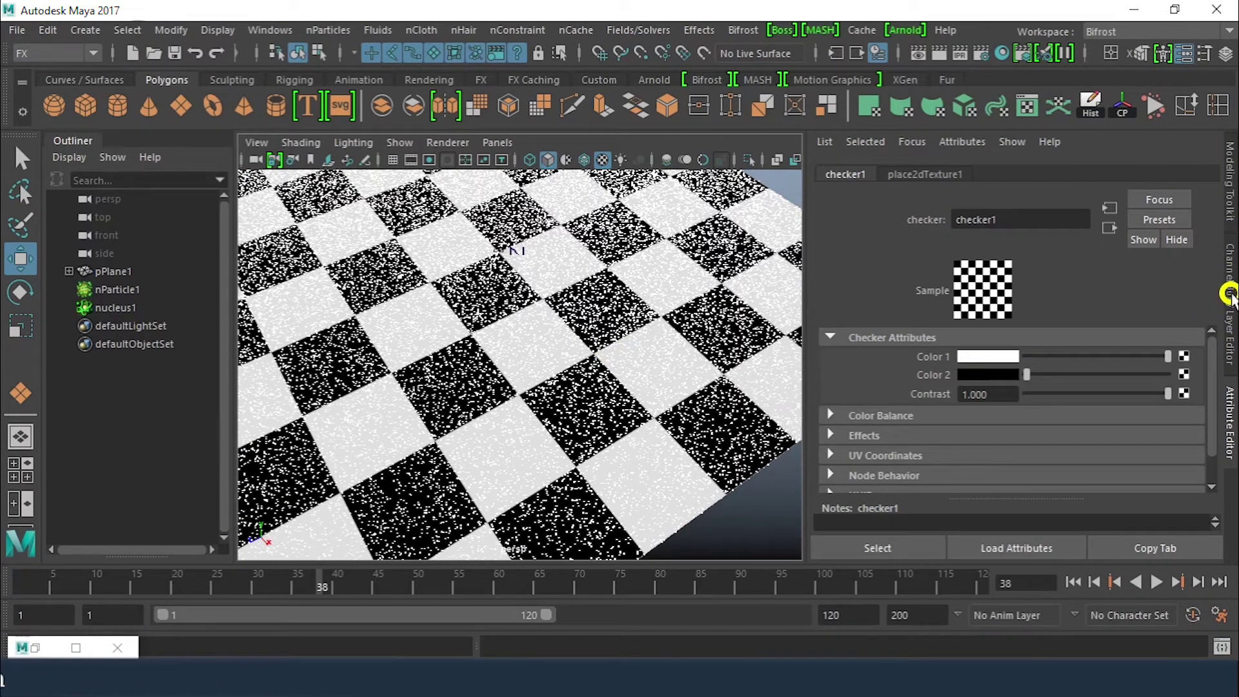
Step: Select nParticle1 and bring up the Texture Emission Attributes of emitter1
{"action": "left_click", "coordinate": [115, 290]}
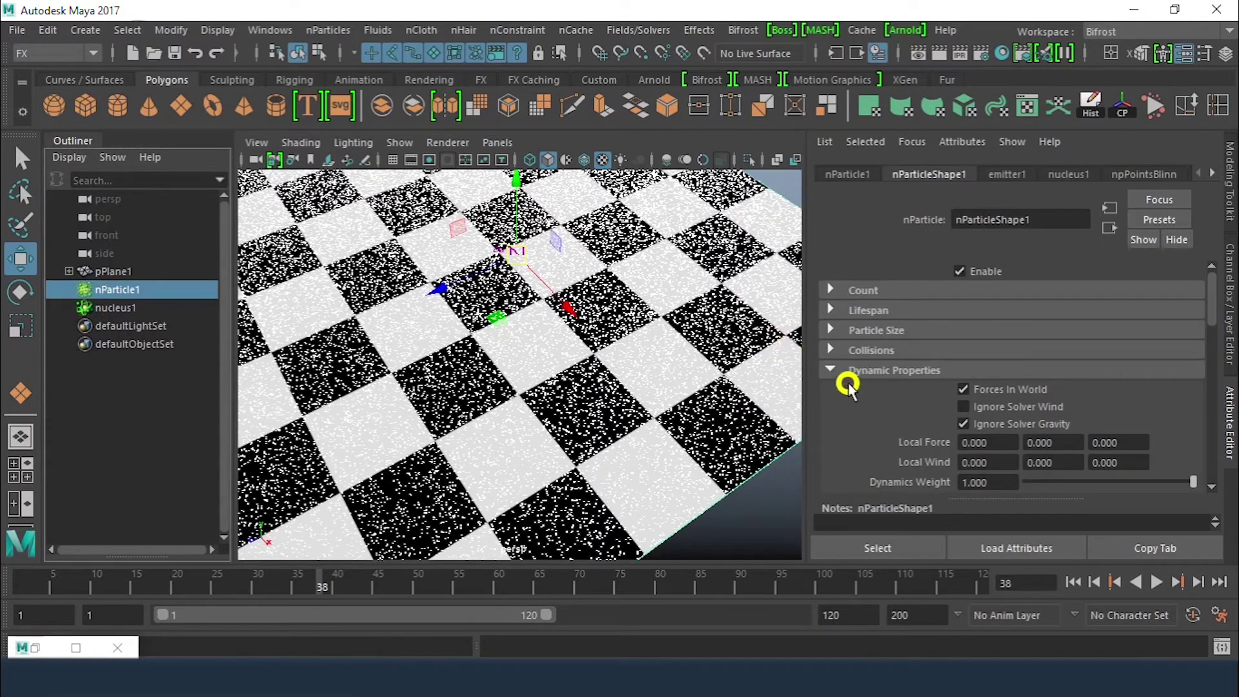
{"action": "left_click", "coordinate": [865, 371]}
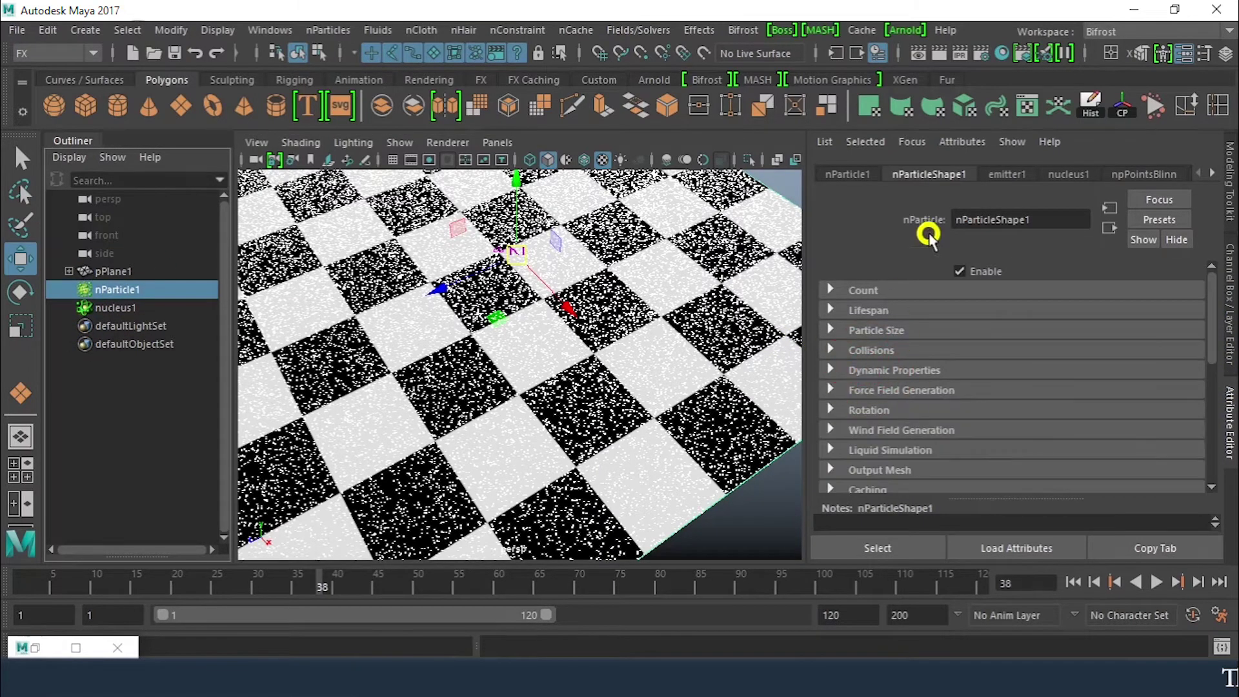
{"action": "left_click", "coordinate": [1007, 175]}
{"action": "scroll", "coordinate": [849, 336], "scroll_direction": "down", "scroll_amount": 8}
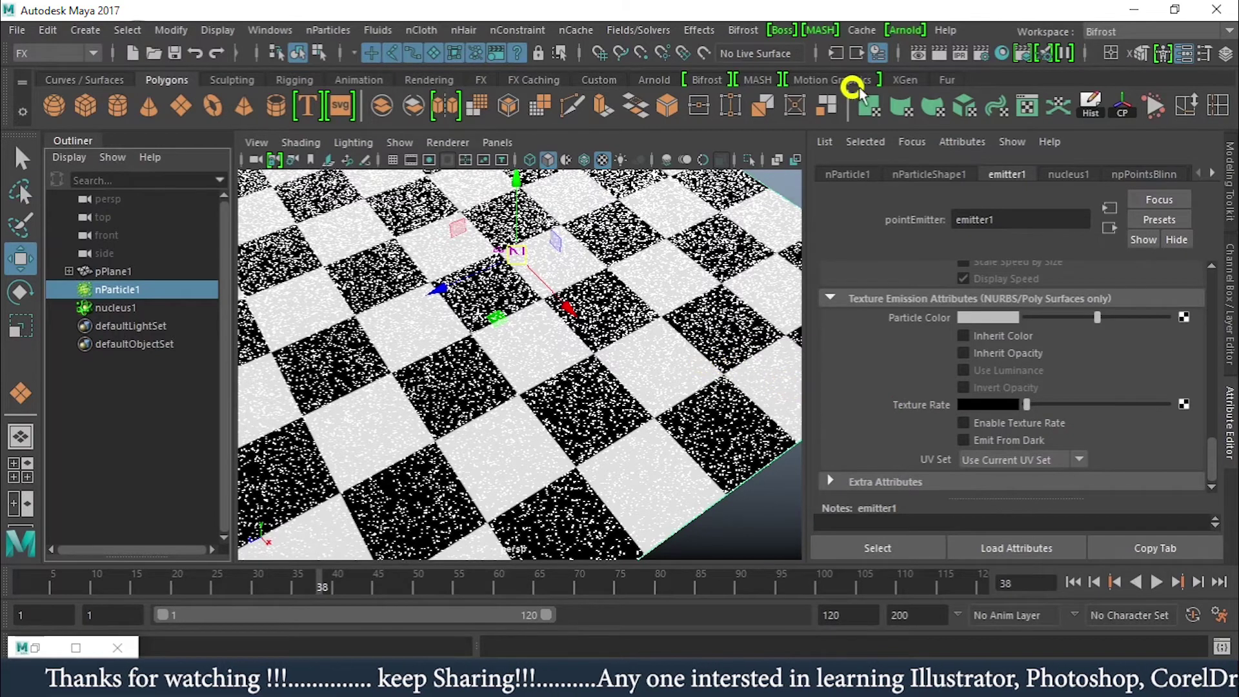
Step: Open the Hypershade and place its window over the viewport, leaving emitter1's texture emission attributes accessible beside the lambert2 checker network
{"action": "left_click", "coordinate": [1002, 52]}
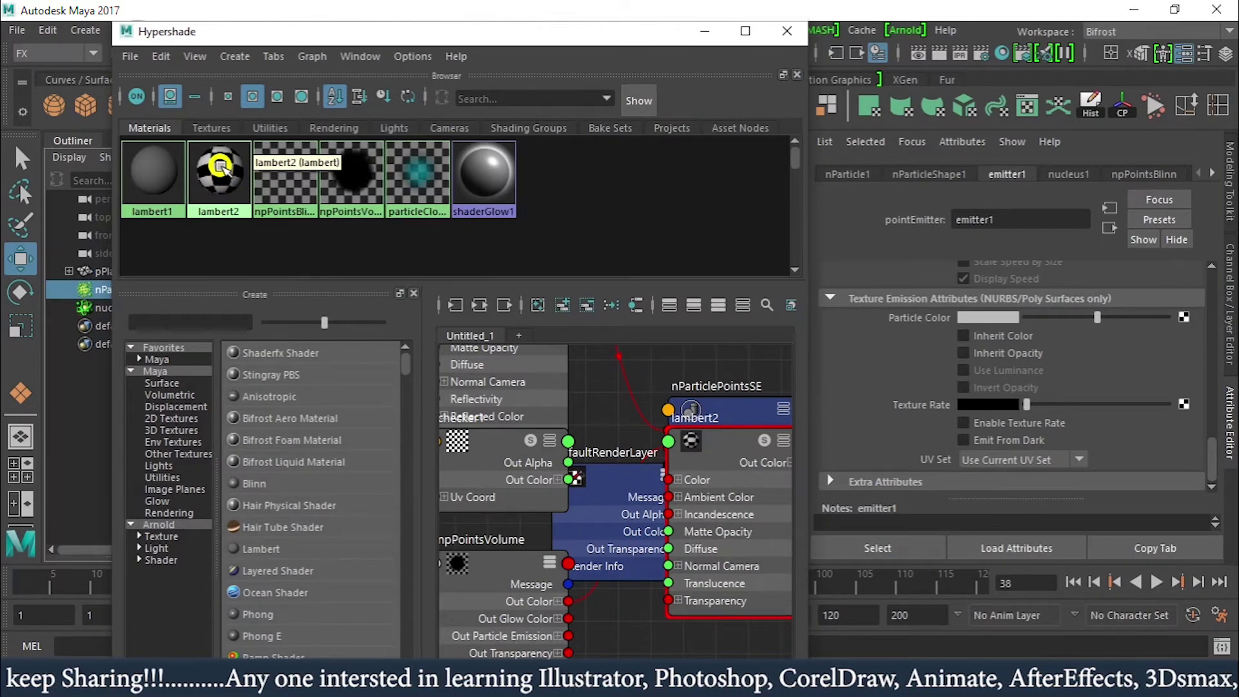
{"action": "left_click_drag", "start_coordinate": [658, 40], "coordinate": [599, 471]}
{"action": "left_click", "coordinate": [110, 289]}
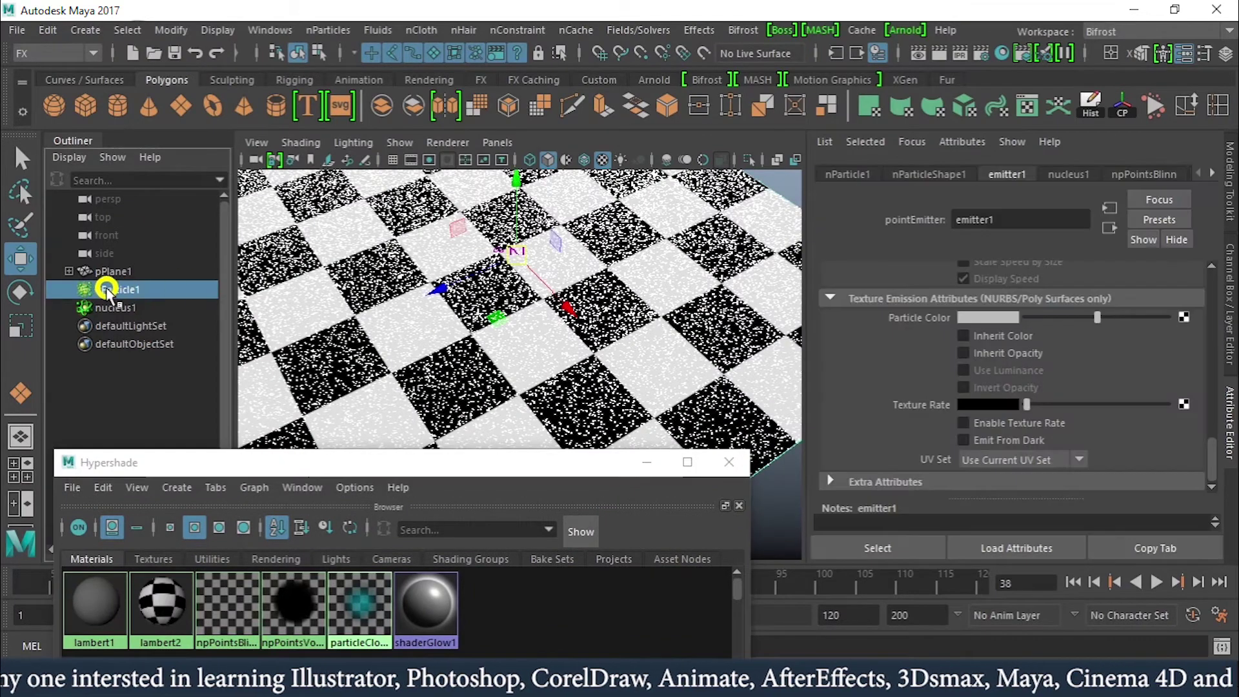
{"action": "left_click_drag", "start_coordinate": [571, 468], "coordinate": [616, 111]}
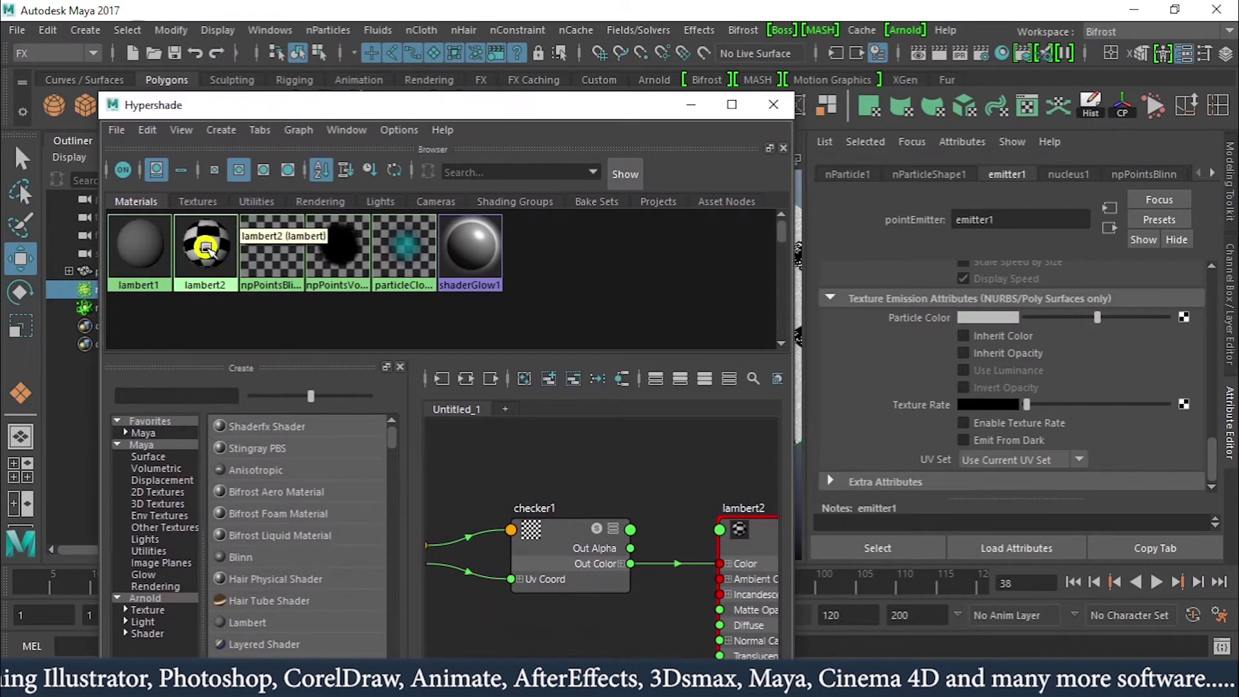
Step: Try driving emitter1's Texture Rate with the lambert2 material and play the simulation from the start with the Hypershade minimized
{"action": "middle_click_drag", "start_coordinate": [1109, 417], "coordinate": [1103, 405]}
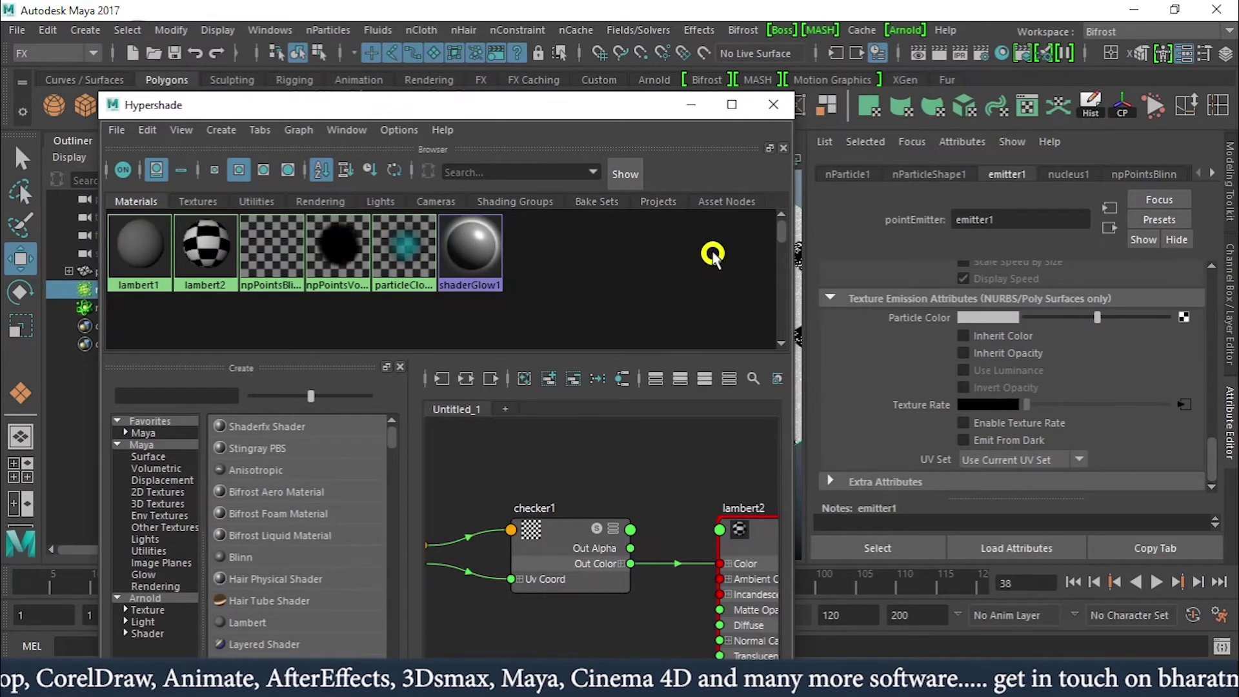
{"action": "left_click", "coordinate": [692, 105]}
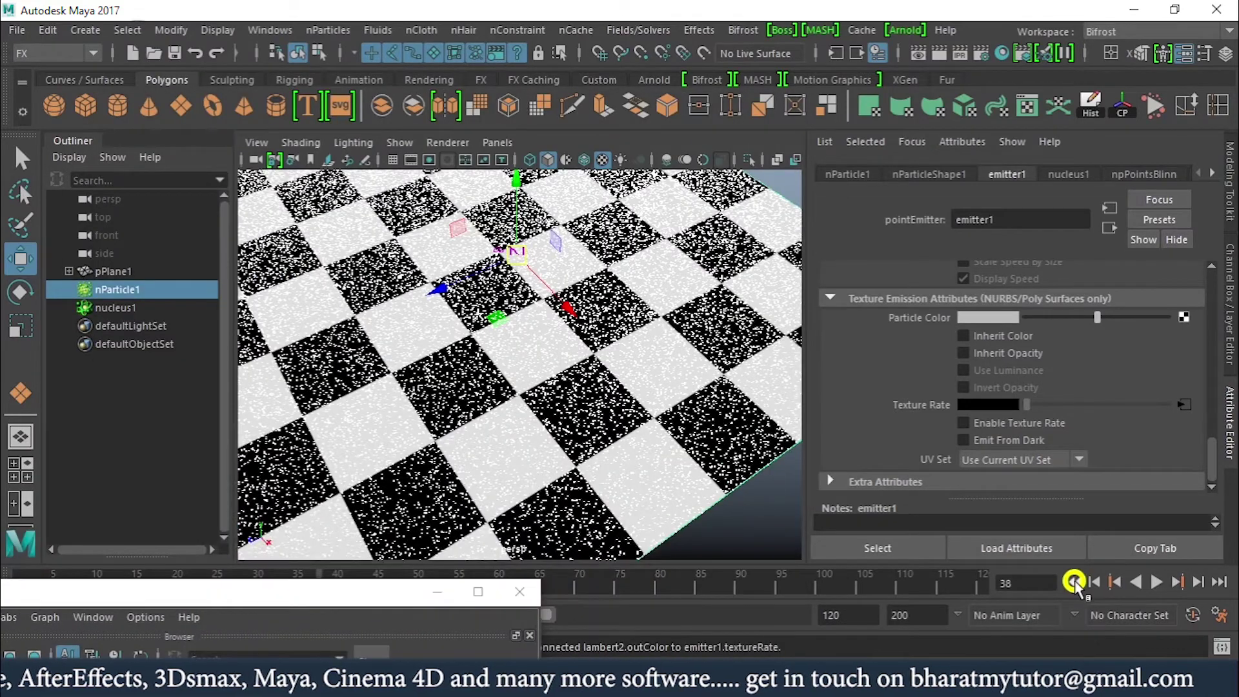
{"action": "left_click", "coordinate": [1075, 582]}
{"action": "left_click", "coordinate": [1155, 581]}
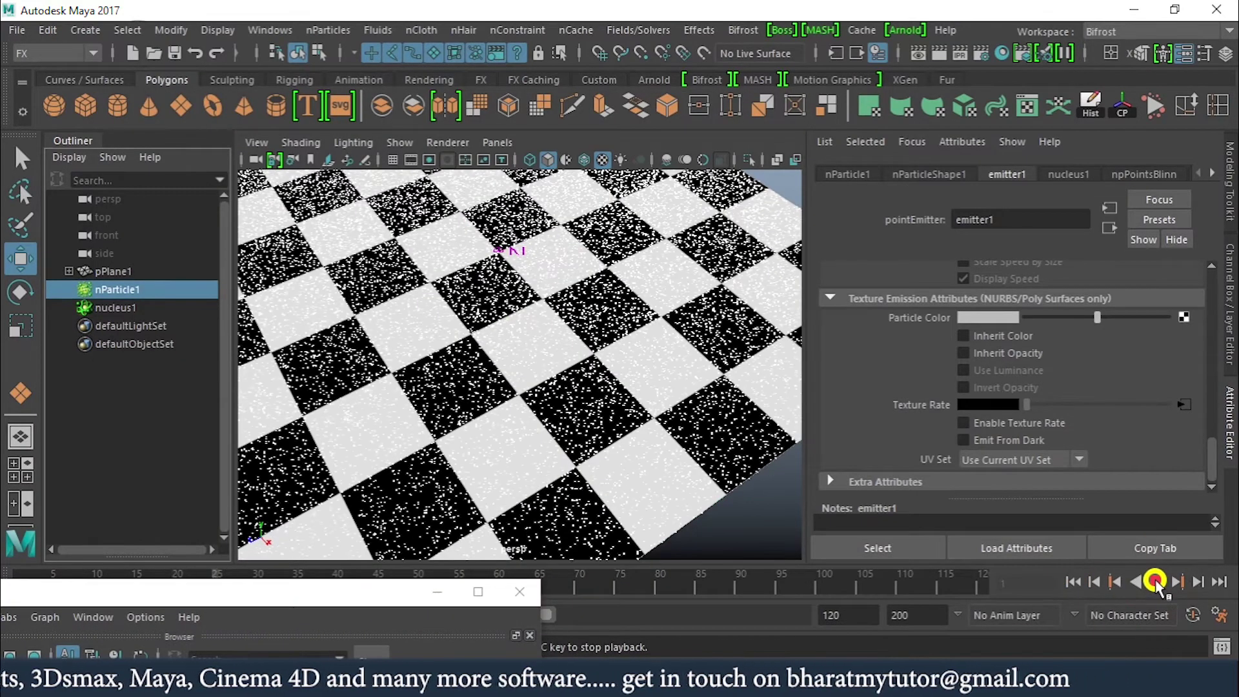
{"action": "left_click", "coordinate": [1155, 581]}
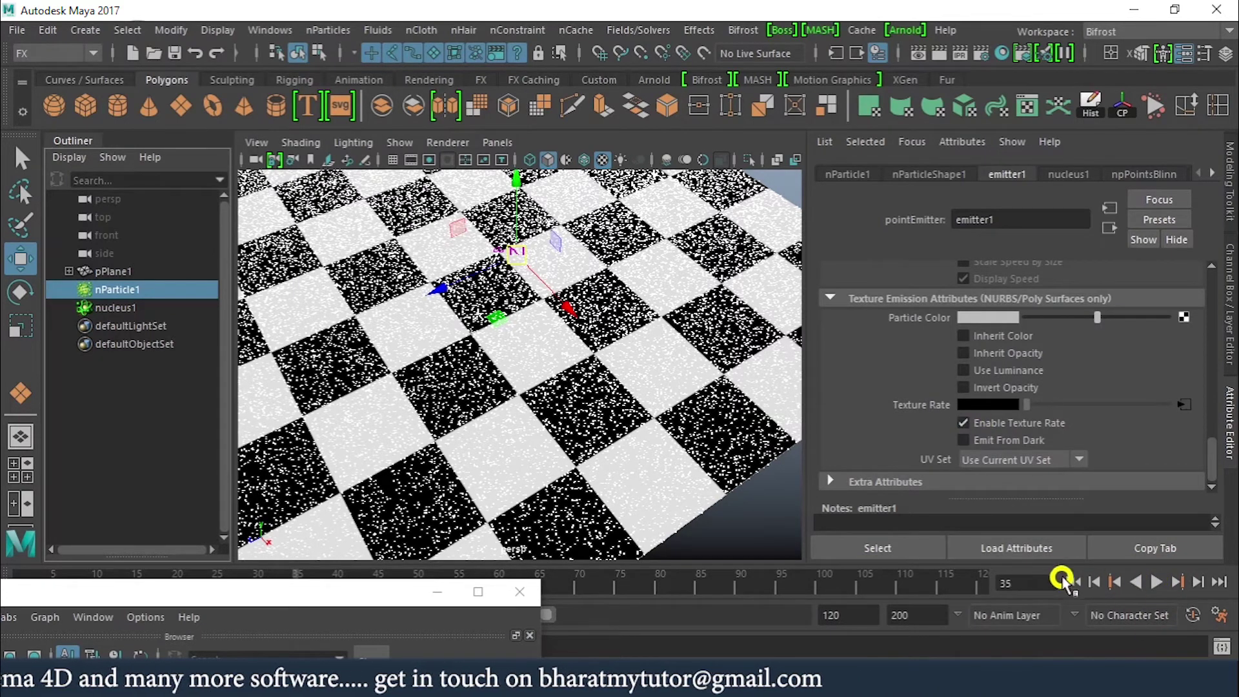
Step: Enable Texture Rate on emitter1 and replay the simulation from the first frame, examining the particles on the black and white squares
{"action": "left_click", "coordinate": [1075, 583]}
{"action": "left_click", "coordinate": [1155, 581]}
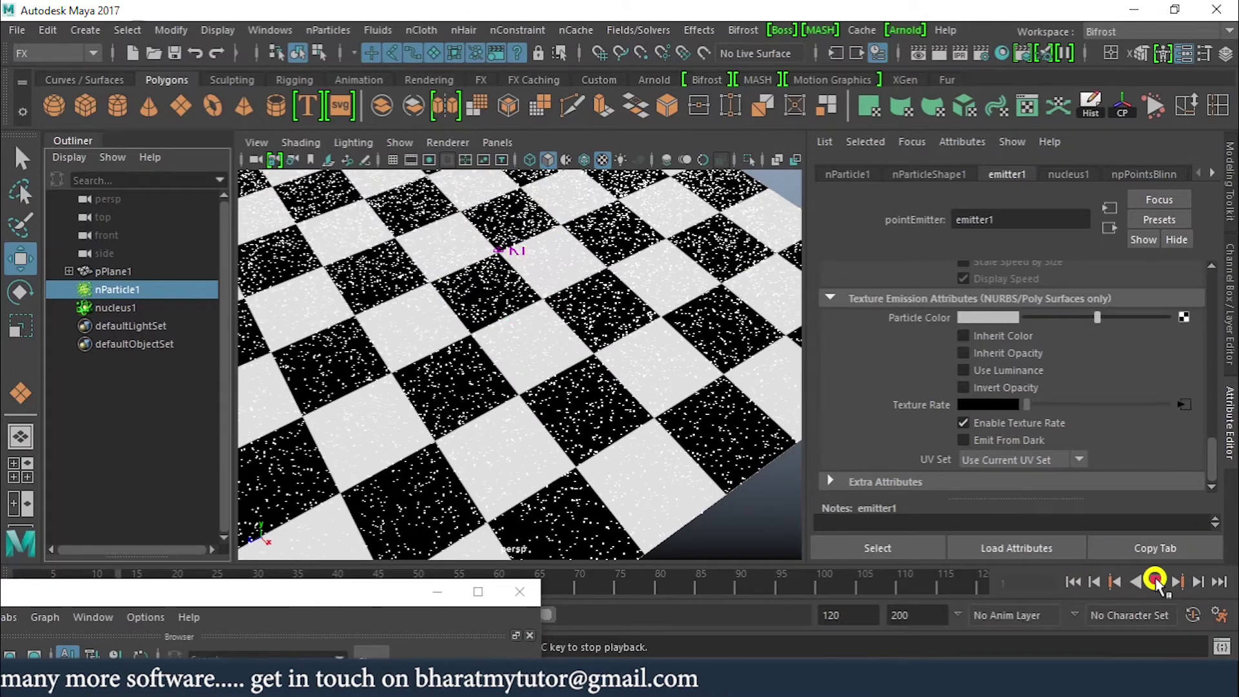
{"action": "left_click_drag", "start_coordinate": [664, 437], "coordinate": [630, 423], "text": "alt"}
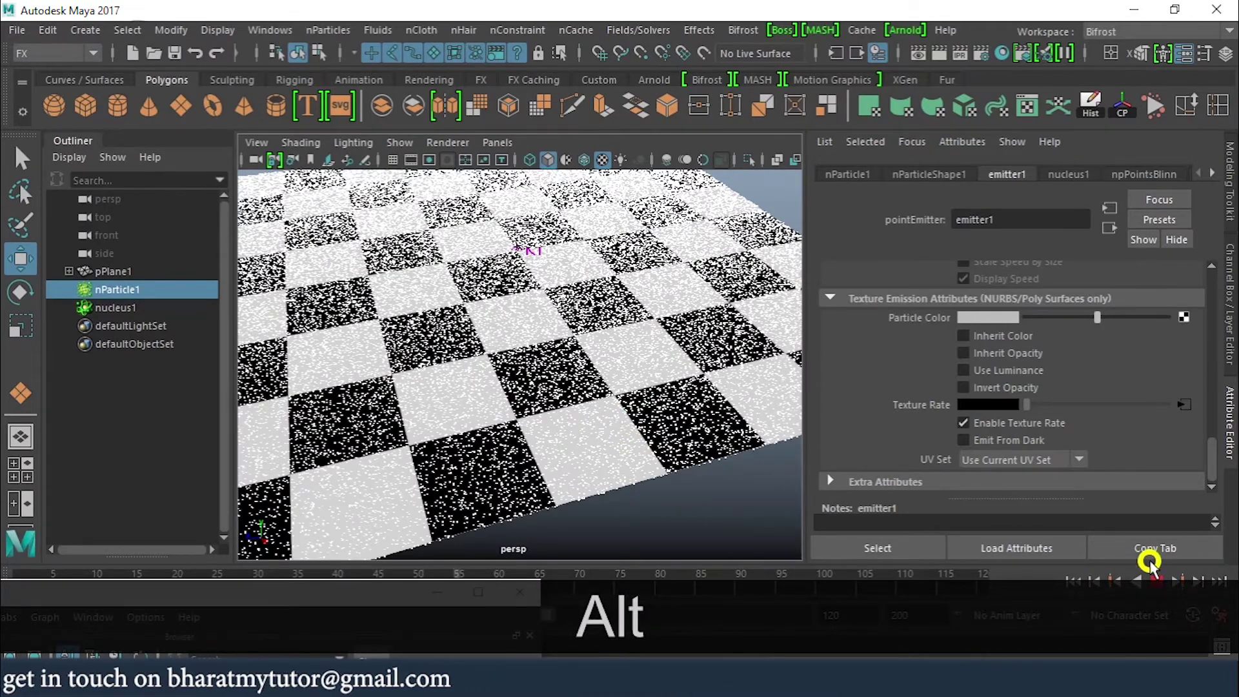
{"action": "left_click", "coordinate": [1156, 582]}
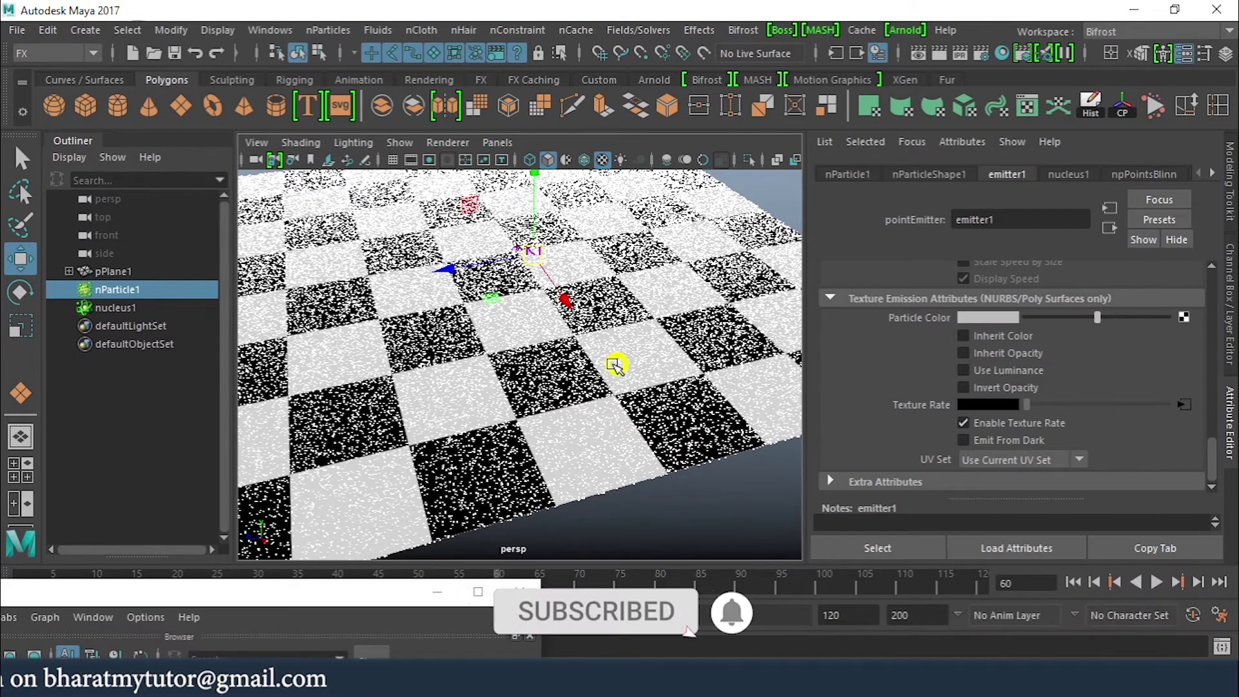
Step: Break the lambert2 connection on emitter1's Texture Rate and connect the checker1 texture to it from the Hypershade
{"action": "right_click", "coordinate": [921, 408]}
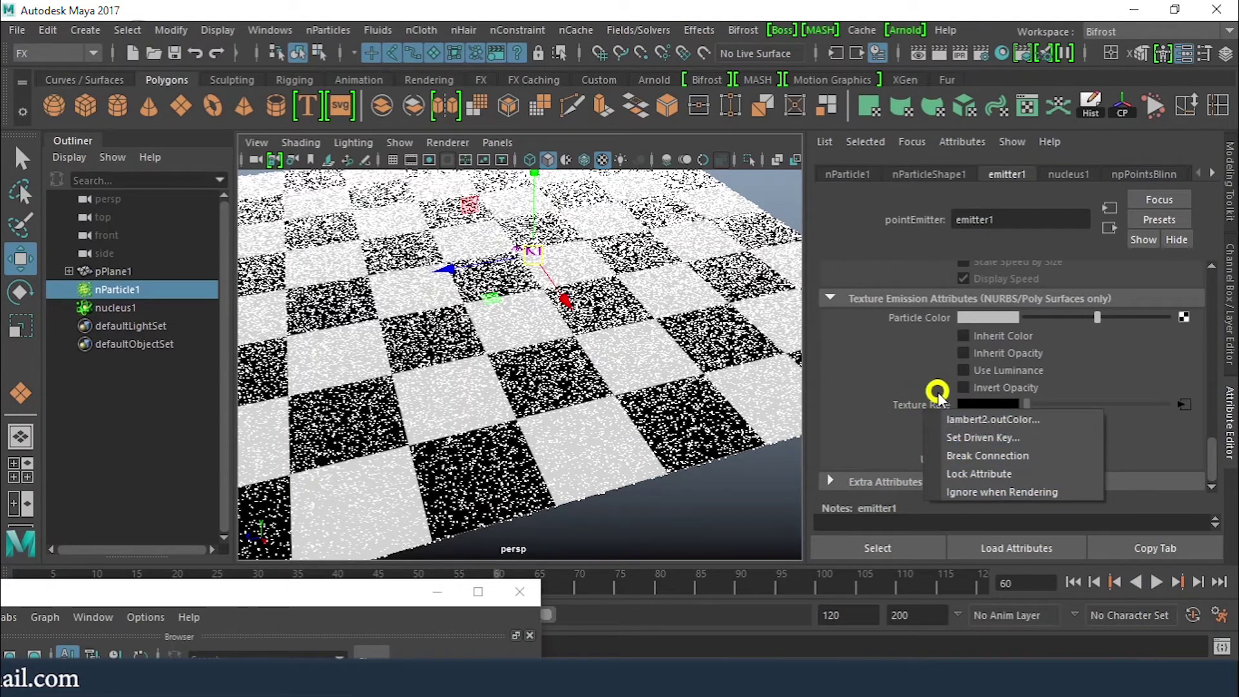
{"action": "left_click", "coordinate": [984, 455]}
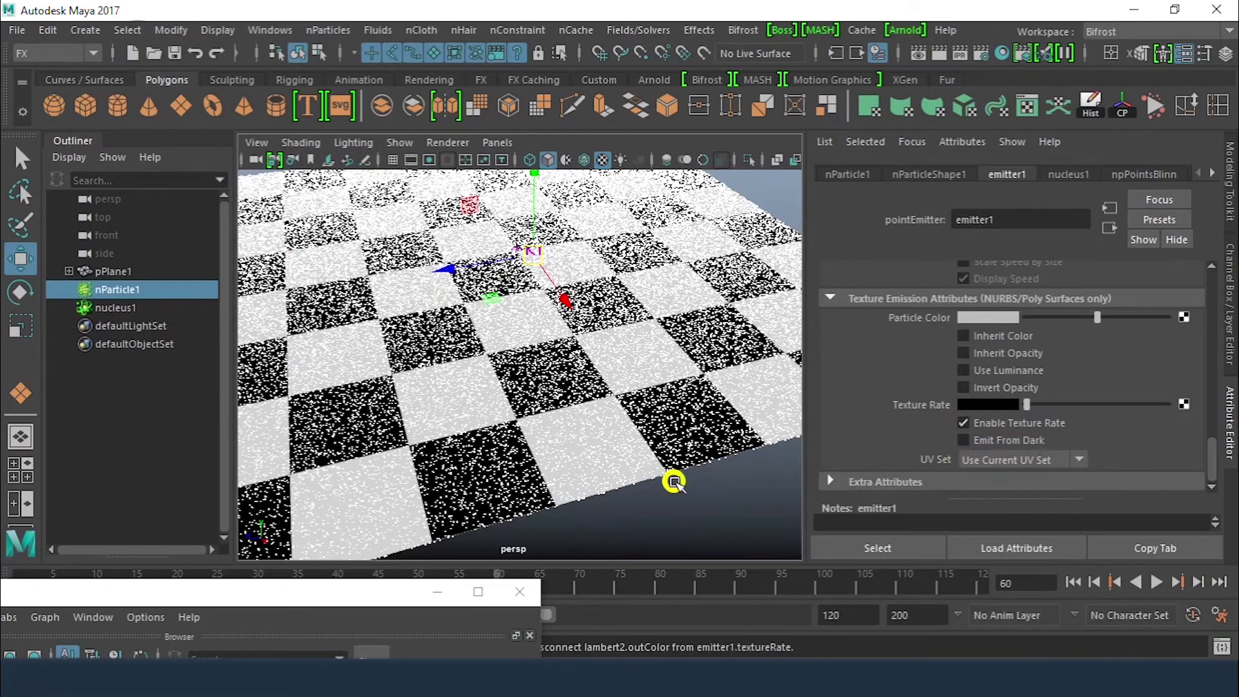
{"action": "left_click_drag", "start_coordinate": [277, 600], "coordinate": [491, 40]}
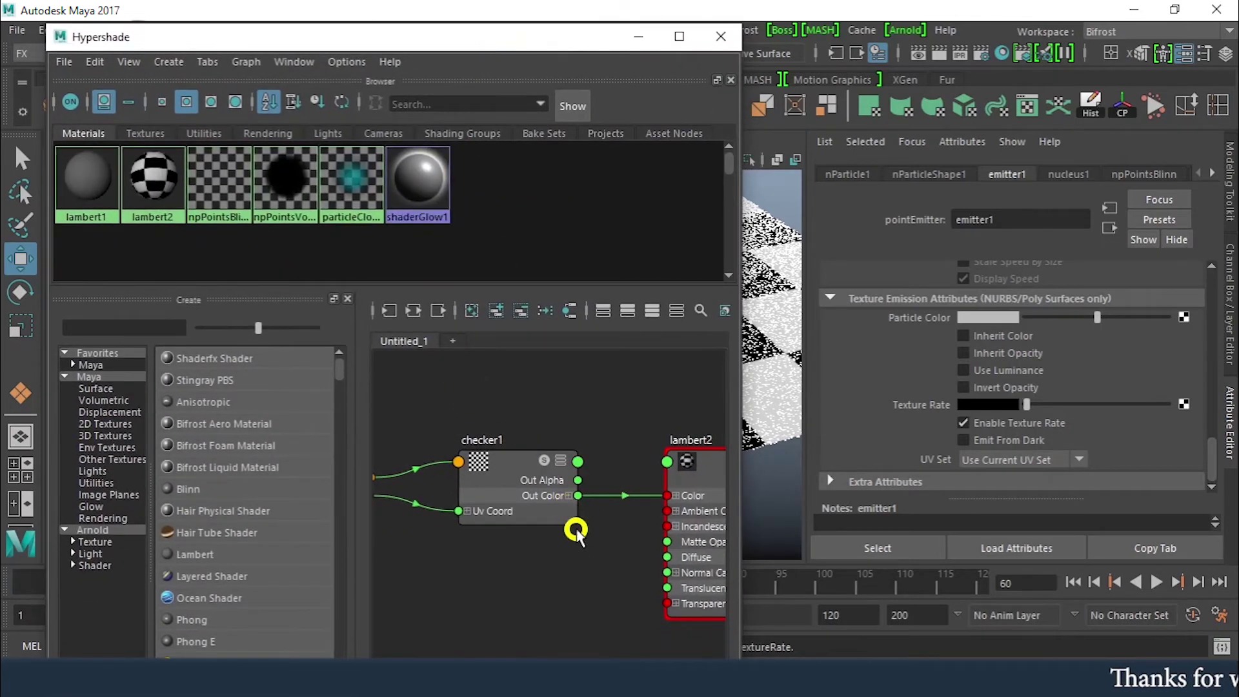
{"action": "left_click", "coordinate": [151, 133]}
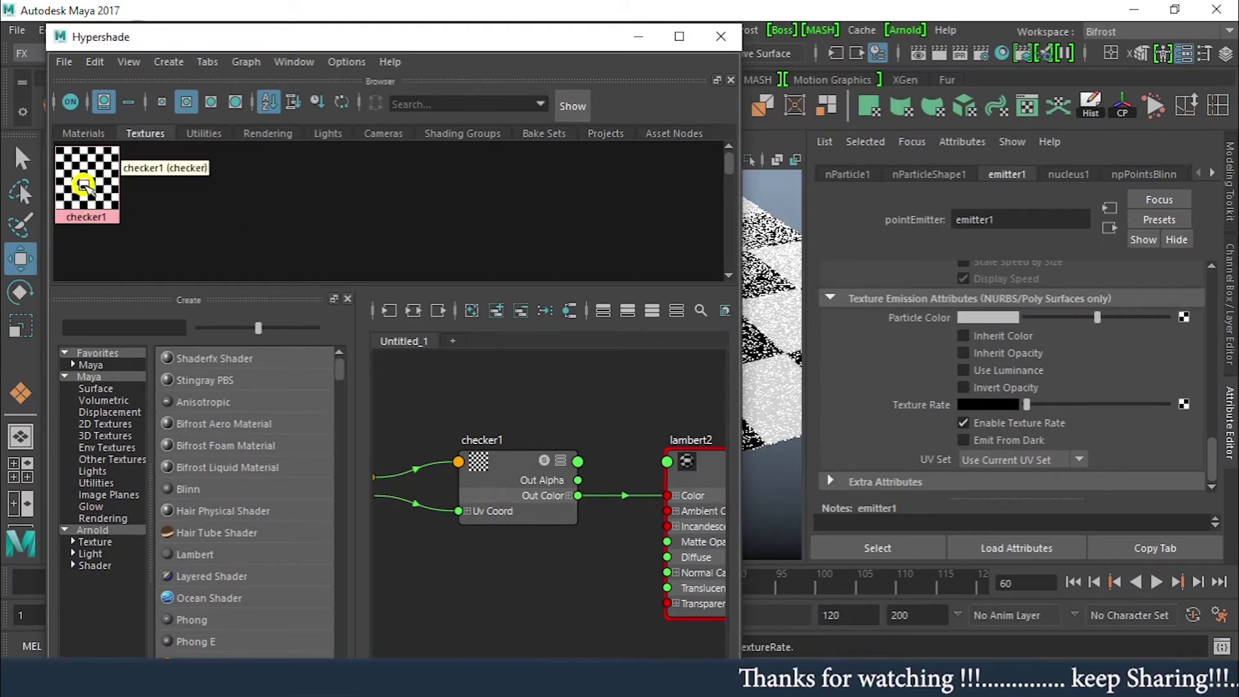
{"action": "middle_click_drag", "start_coordinate": [84, 186], "coordinate": [1188, 405]}
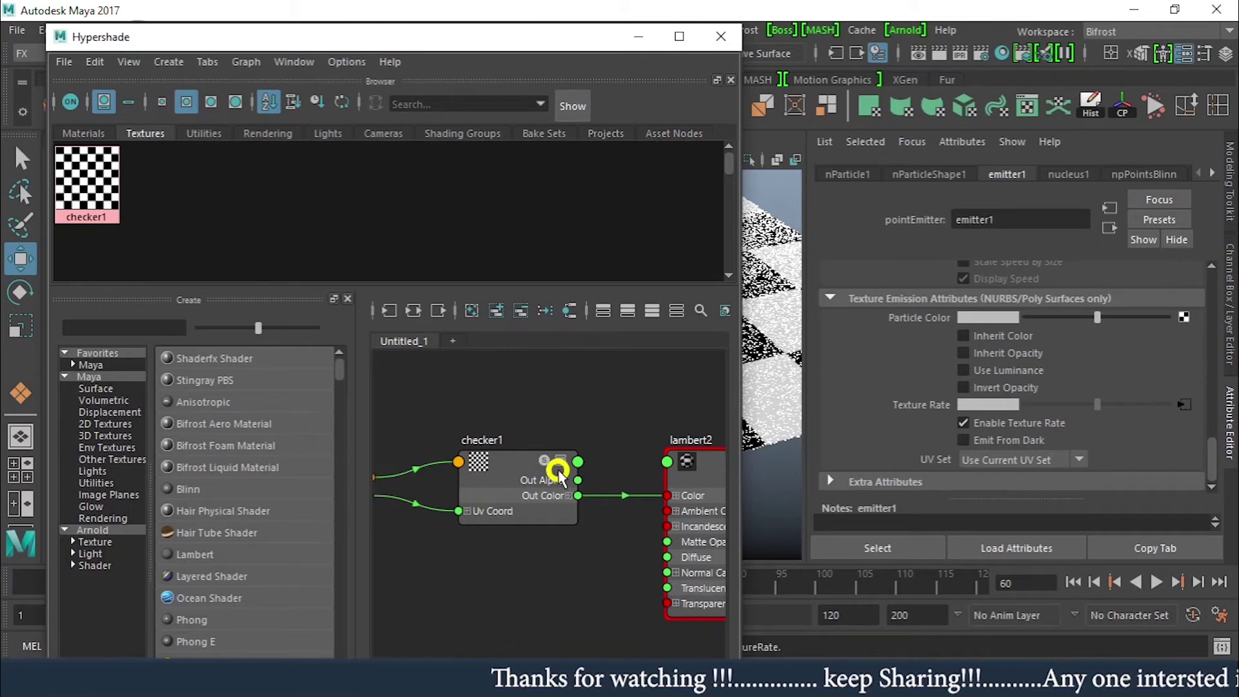
Step: Move the Hypershade clear of the plane and play the simulation to examine which checker squares emit particles
{"action": "left_click_drag", "start_coordinate": [568, 57], "coordinate": [527, 555]}
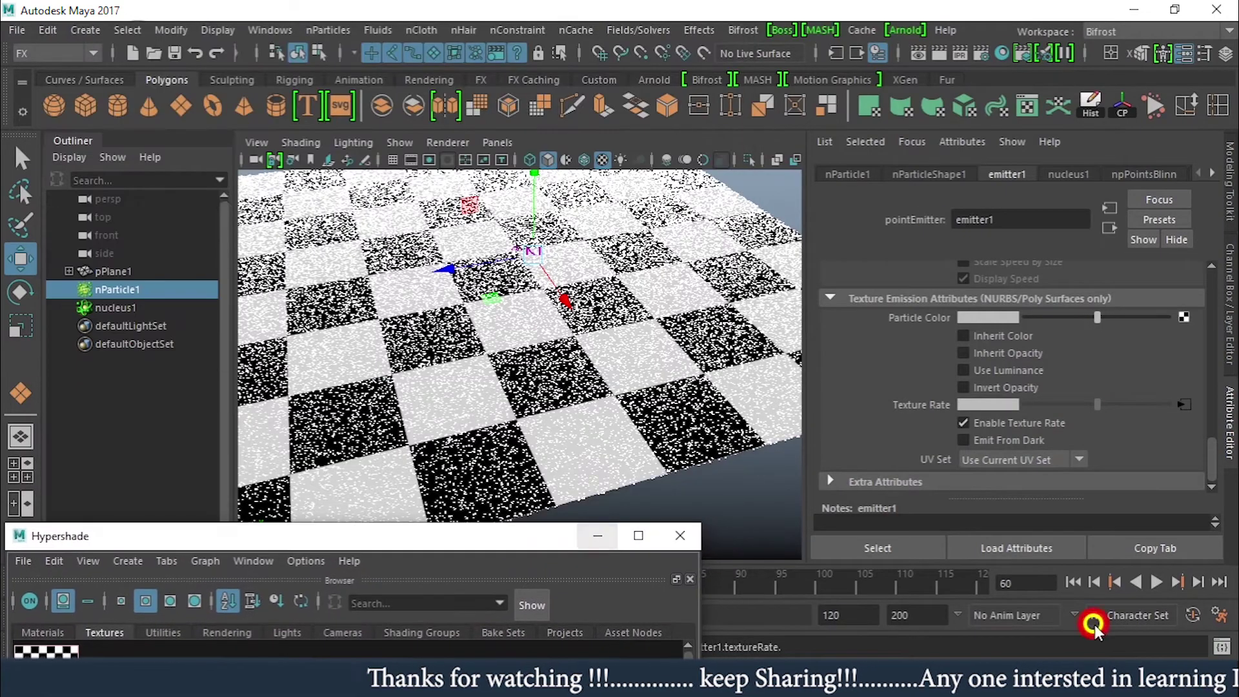
{"action": "left_click", "coordinate": [1101, 585]}
{"action": "left_click", "coordinate": [1156, 582]}
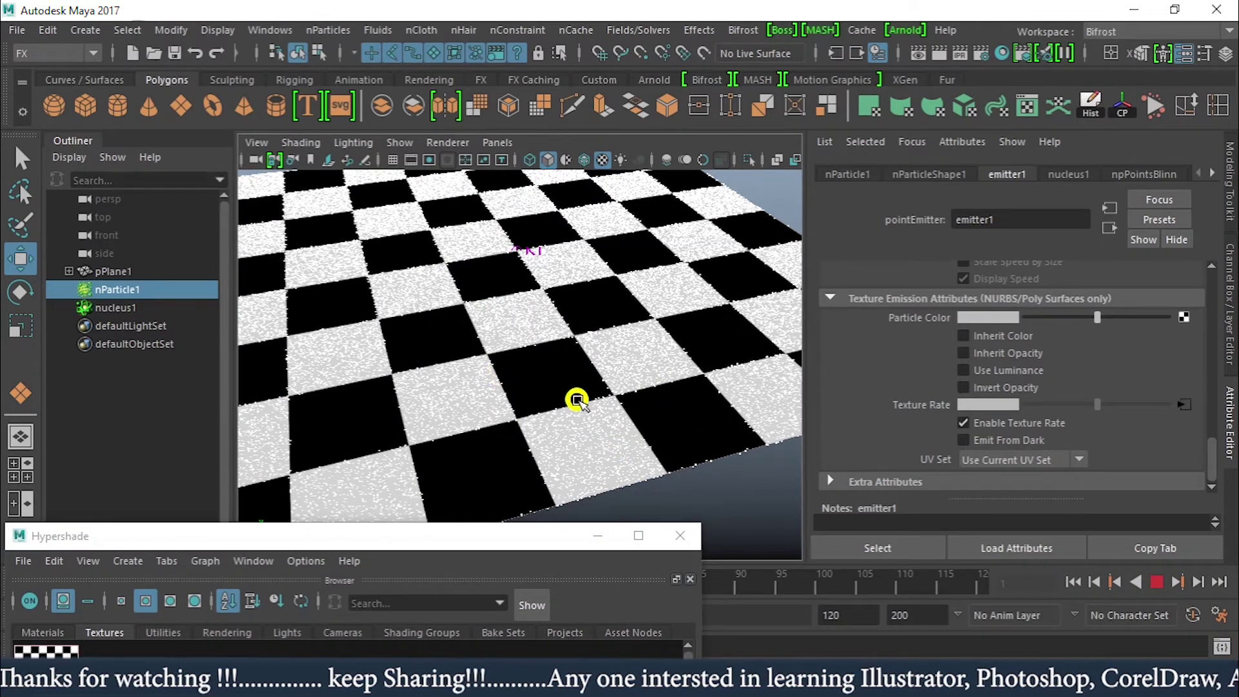
{"action": "left_click_drag", "start_coordinate": [551, 277], "coordinate": [538, 360], "text": "alt"}
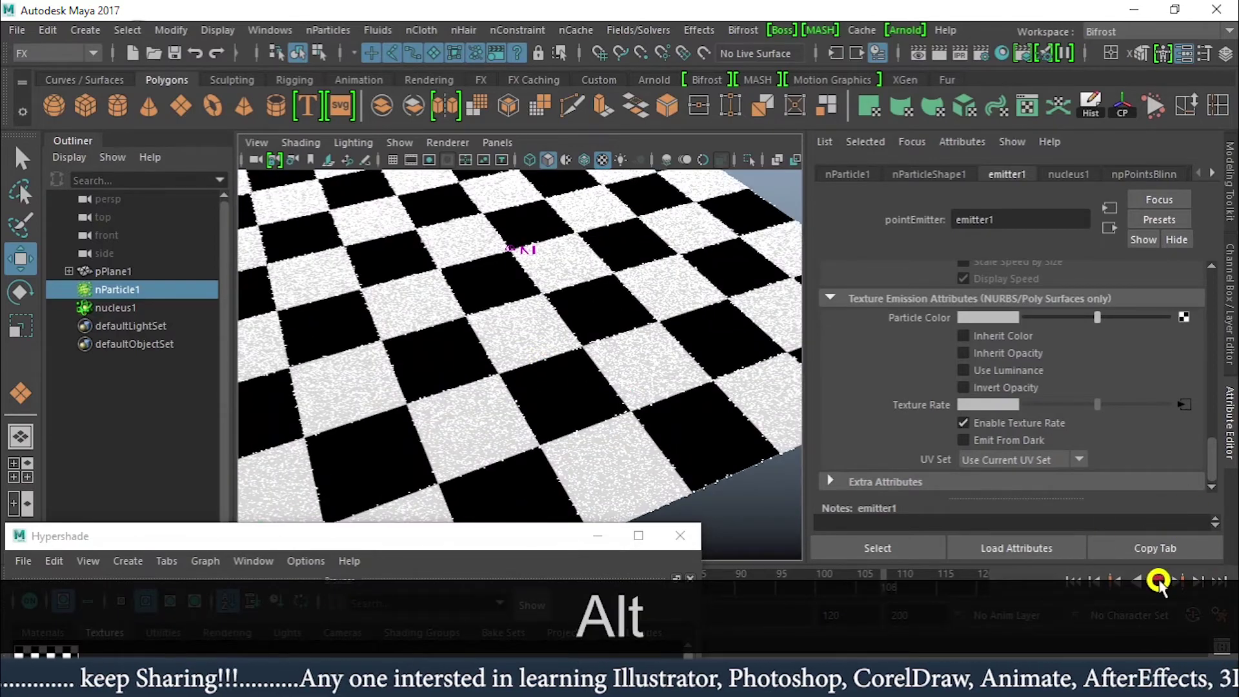
{"action": "left_click", "coordinate": [1157, 581]}
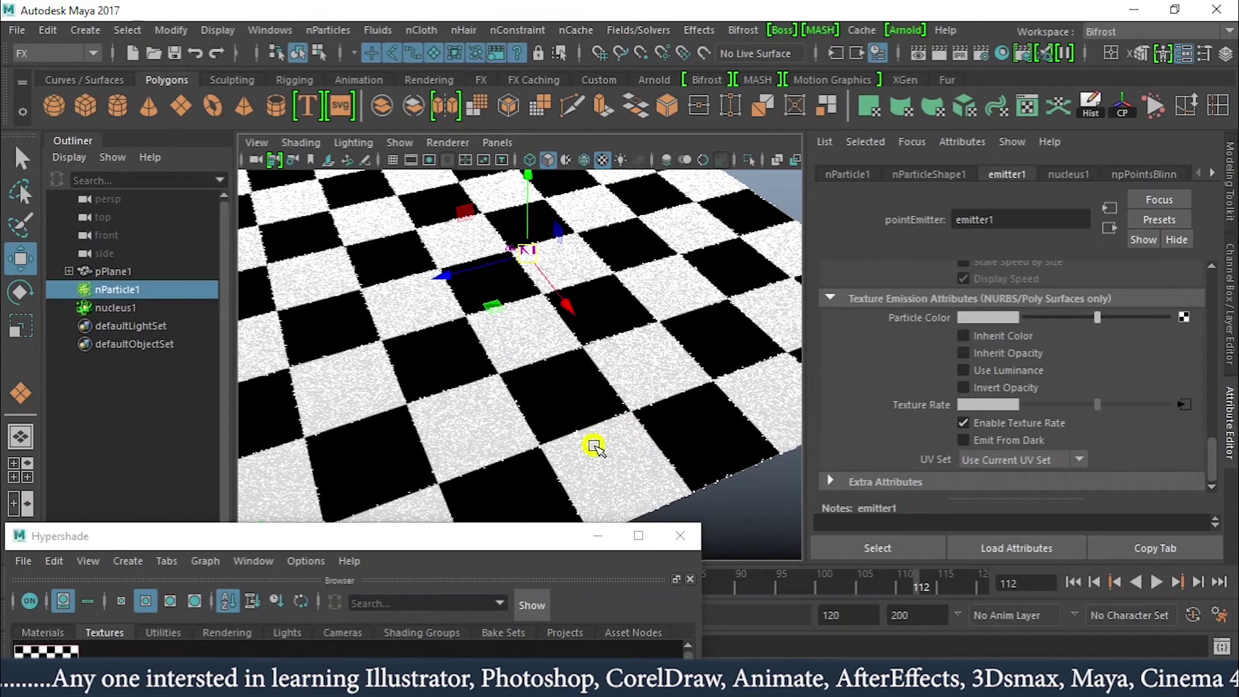
Step: Enable Emit From Dark on emitter1 and replay the simulation, examining the emission over the checkered plane from several angles
{"action": "left_click", "coordinate": [989, 441]}
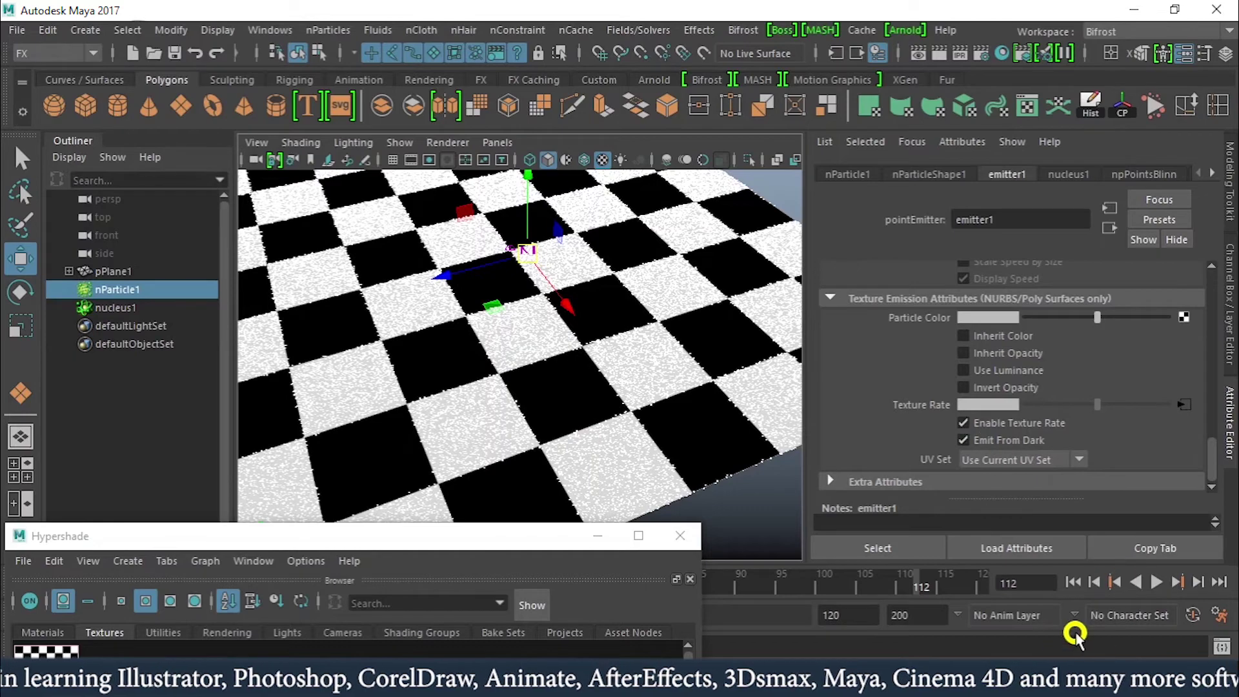
{"action": "left_click", "coordinate": [1074, 584]}
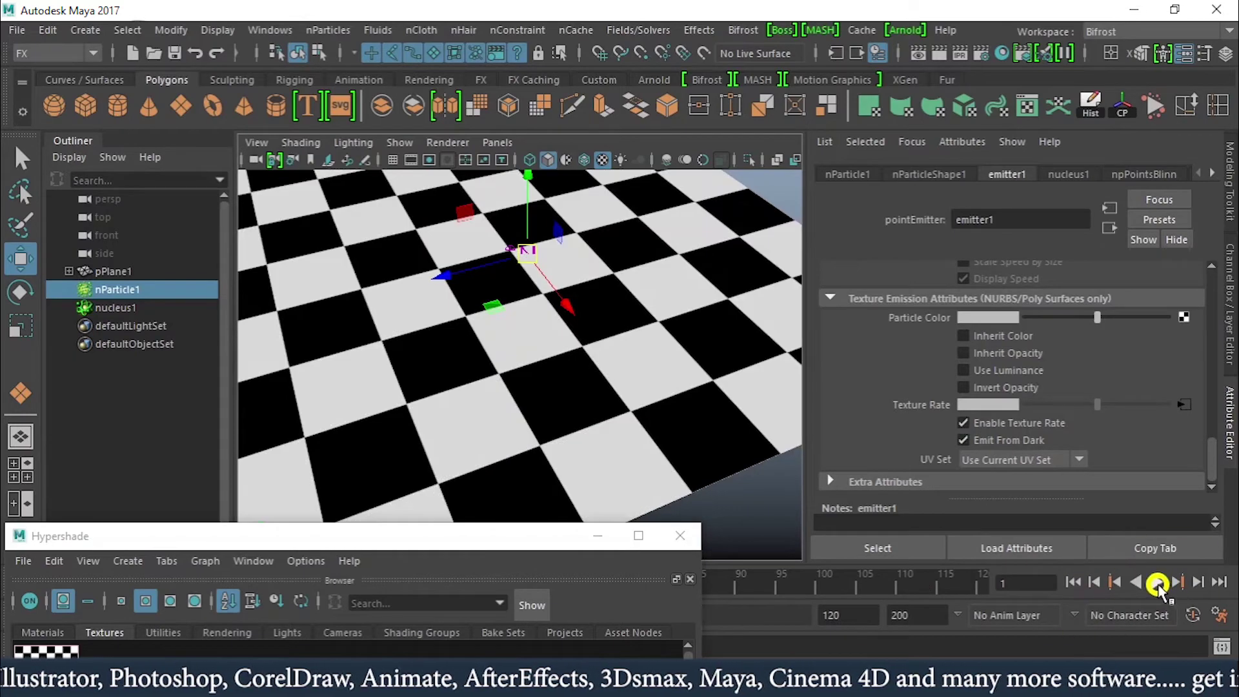
{"action": "left_click", "coordinate": [1159, 584]}
{"action": "left_click_drag", "start_coordinate": [672, 346], "coordinate": [603, 340], "text": "alt"}
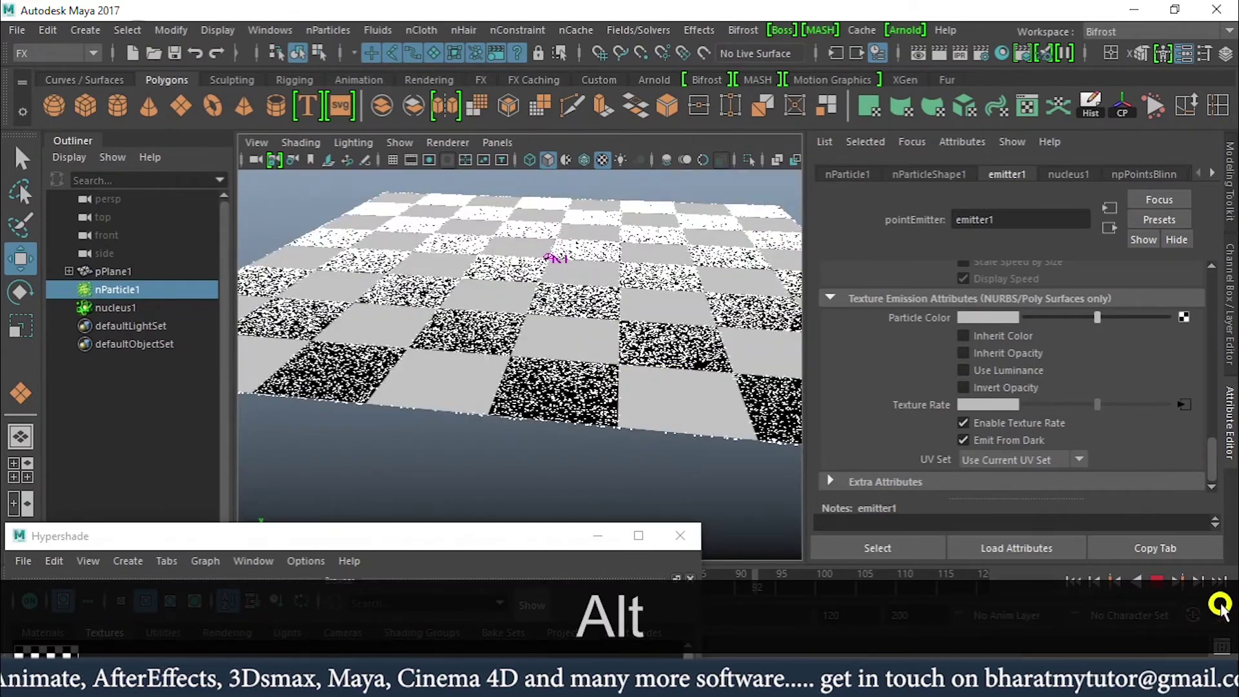
{"action": "left_click", "coordinate": [1158, 580]}
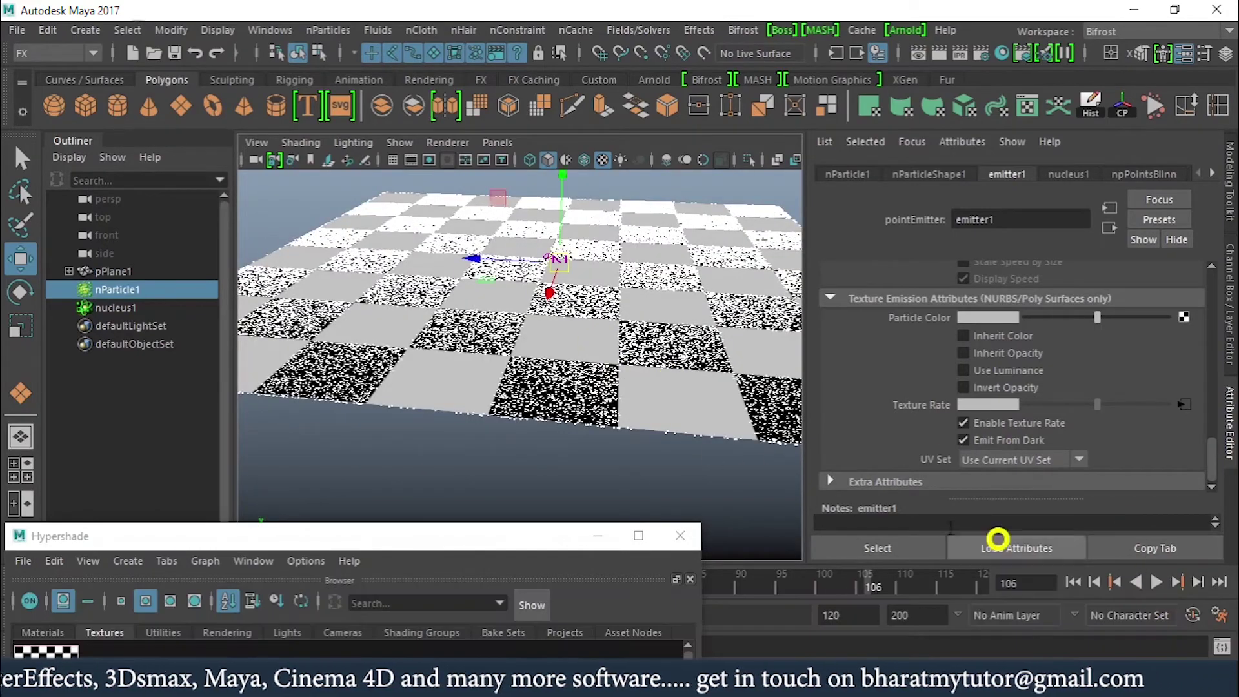
{"action": "left_click_drag", "start_coordinate": [703, 323], "coordinate": [580, 384], "text": "alt"}
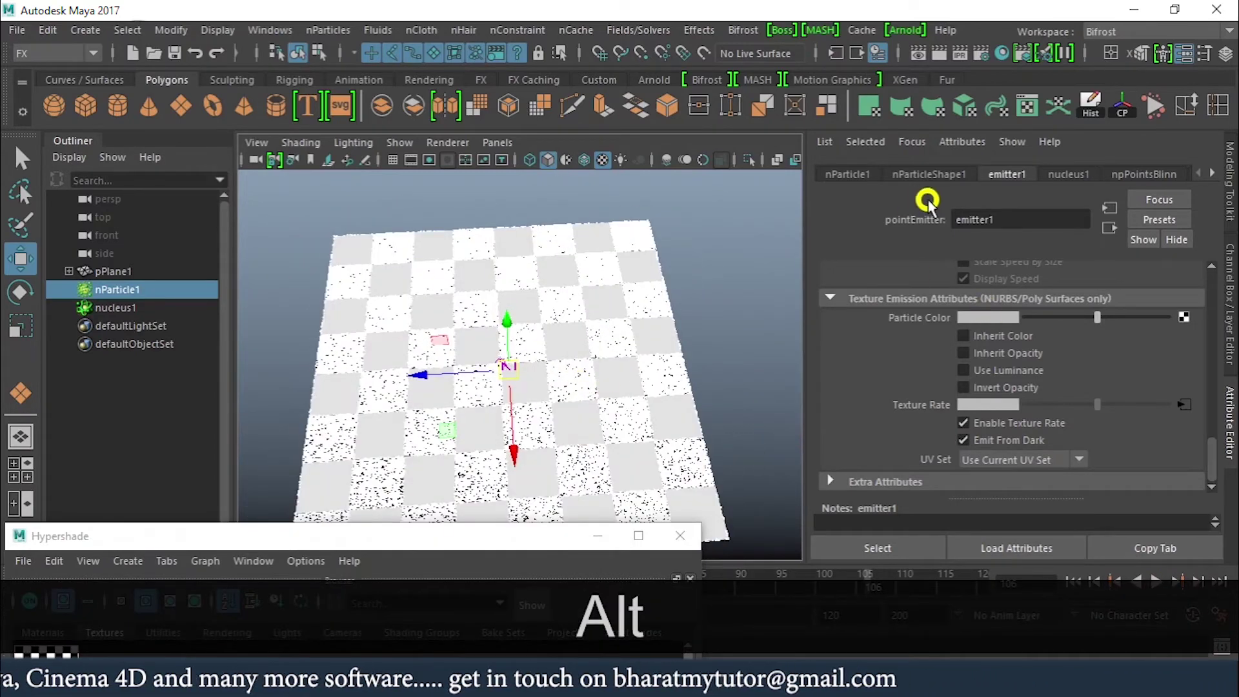
Step: Set nParticleShape1's Conserve dynamic property to 0.643 and play the simulation from the start, viewing the plane from a low angle
{"action": "scroll", "coordinate": [897, 304], "scroll_direction": "up", "scroll_amount": 5}
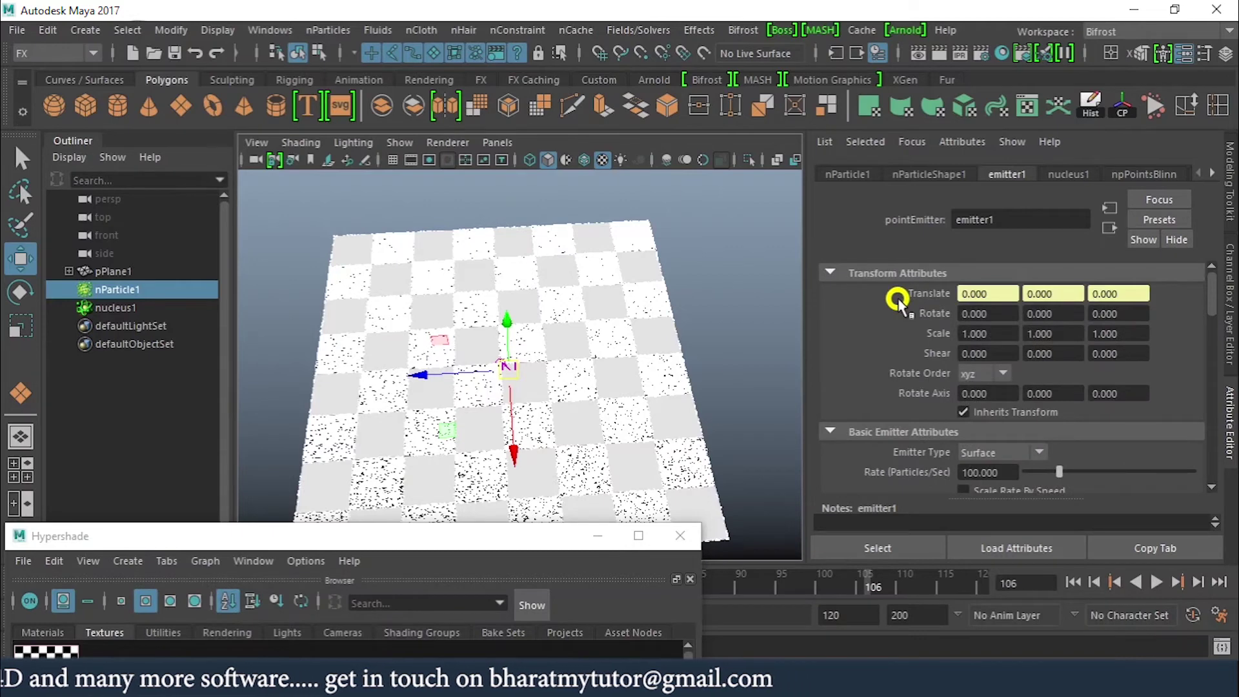
{"action": "left_click", "coordinate": [930, 174]}
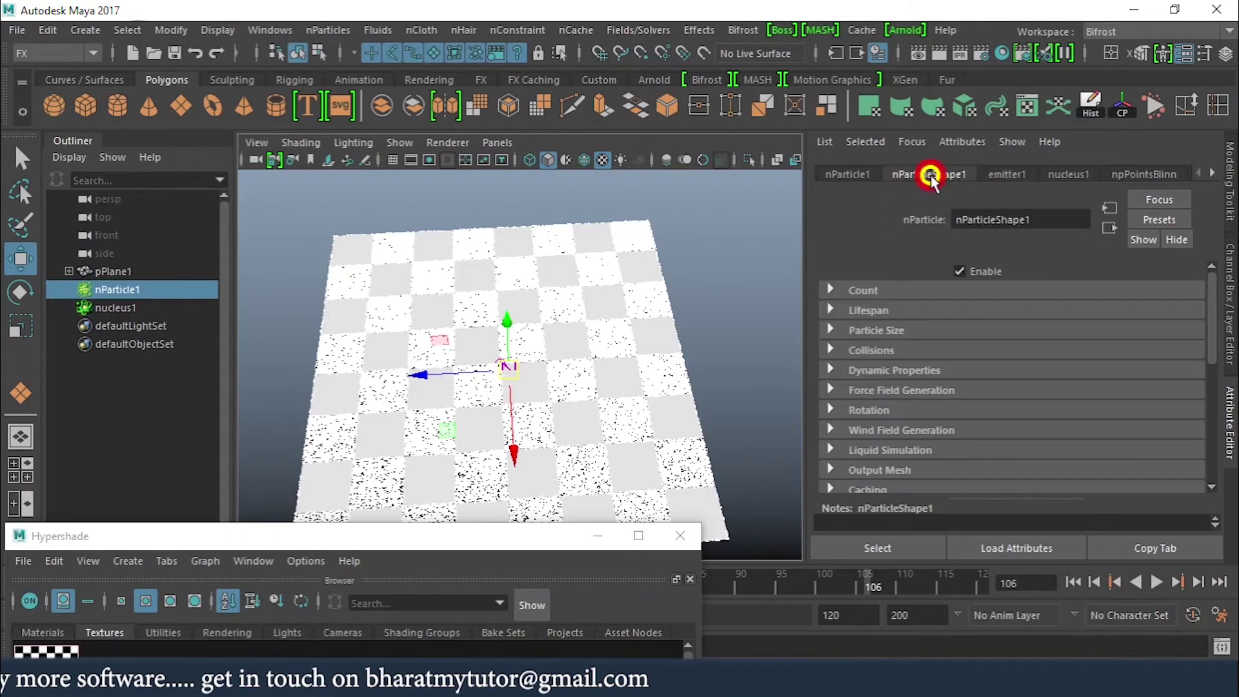
{"action": "left_click", "coordinate": [929, 370]}
{"action": "scroll", "coordinate": [936, 387], "scroll_direction": "down", "scroll_amount": 4}
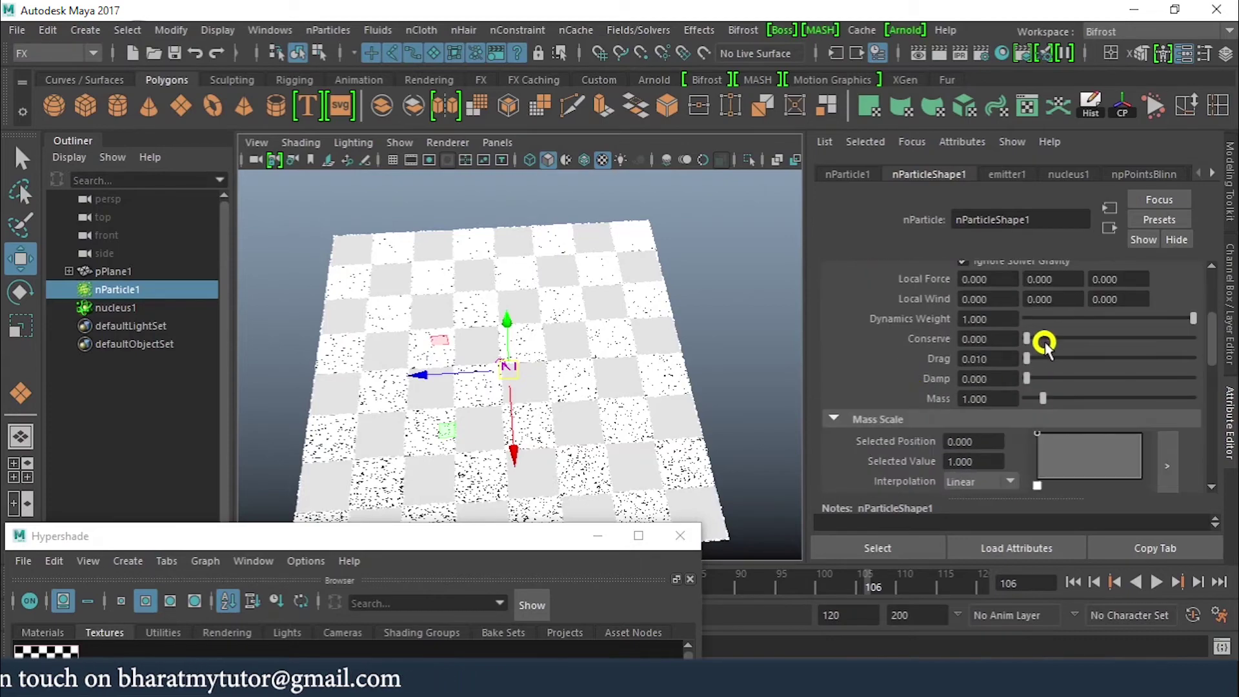
{"action": "left_click_drag", "start_coordinate": [1044, 343], "coordinate": [1054, 340]}
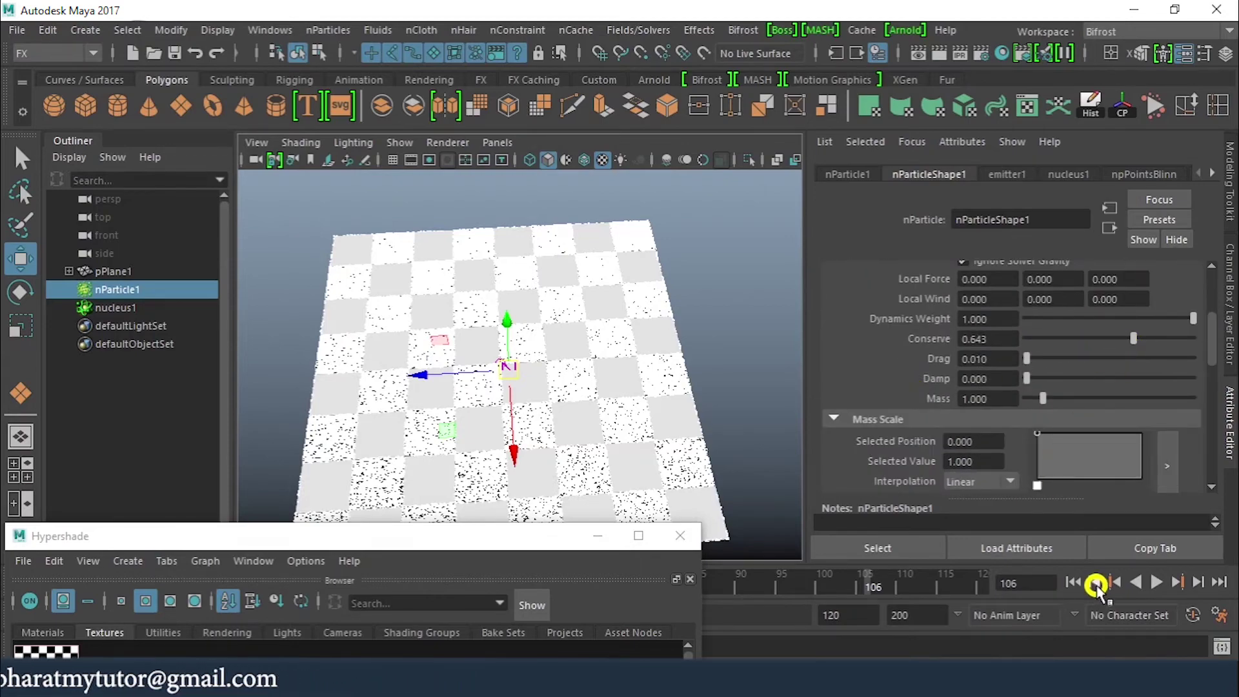
{"action": "left_click", "coordinate": [1072, 583]}
{"action": "left_click", "coordinate": [1156, 583]}
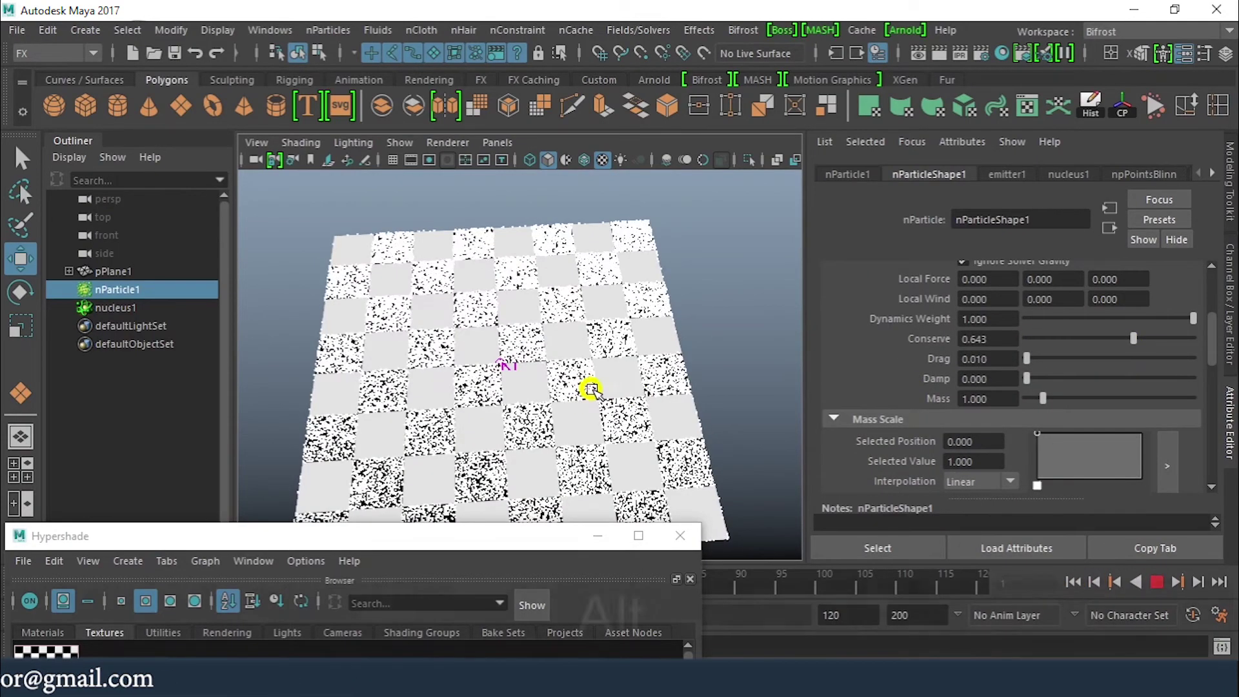
{"action": "left_click_drag", "start_coordinate": [587, 393], "coordinate": [595, 314], "text": "alt"}
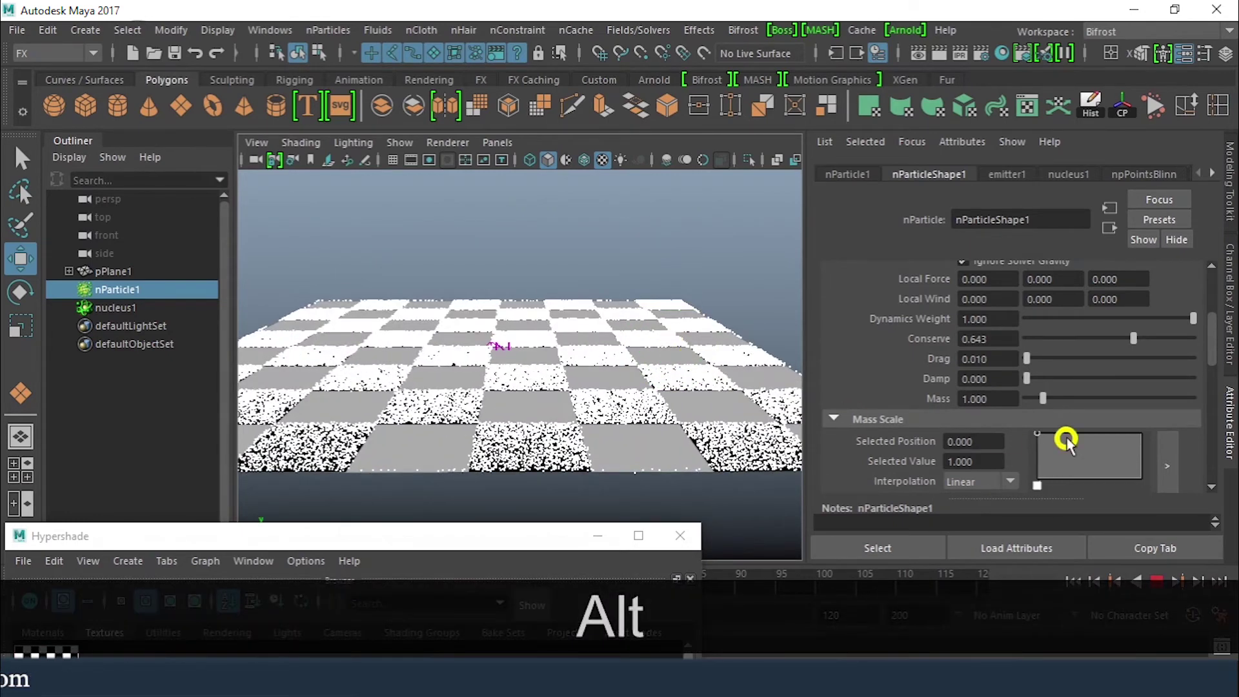
Step: Raise nParticleShape1's Conserve to 1.000 during playback, examine the particle motion, and move the Hypershade further out of the way
{"action": "left_click_drag", "start_coordinate": [1149, 340], "coordinate": [1179, 340]}
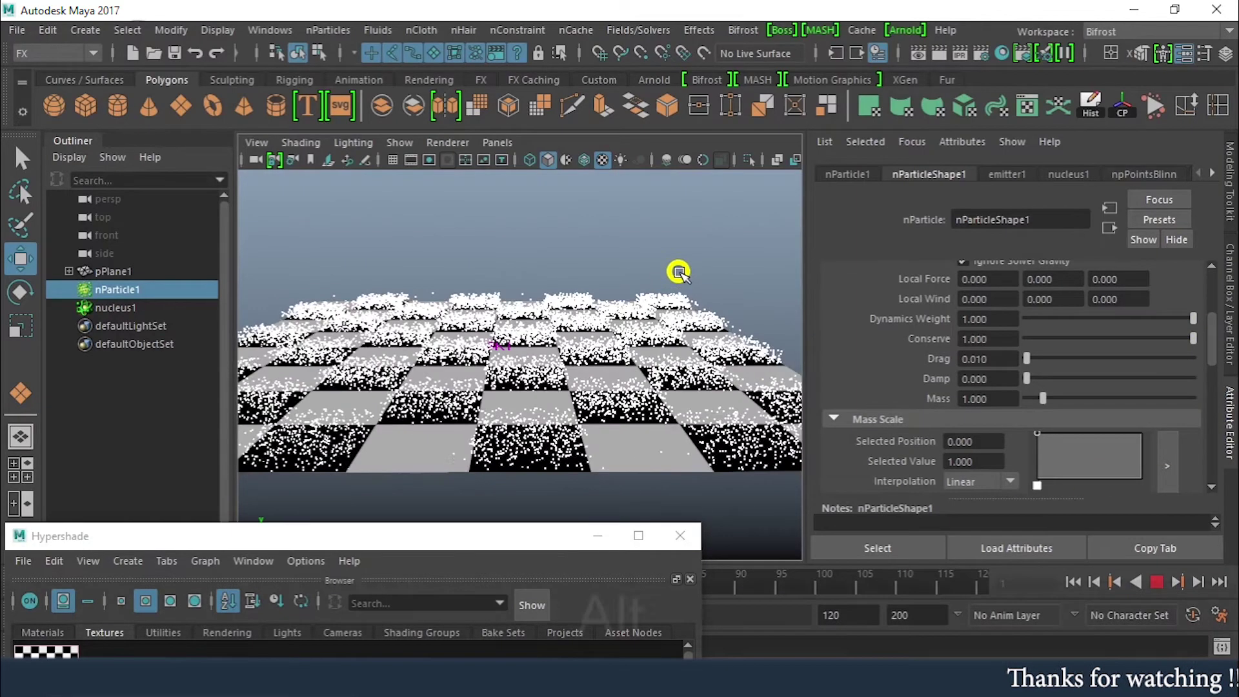
{"action": "left_click_drag", "start_coordinate": [700, 265], "coordinate": [563, 305], "text": "alt"}
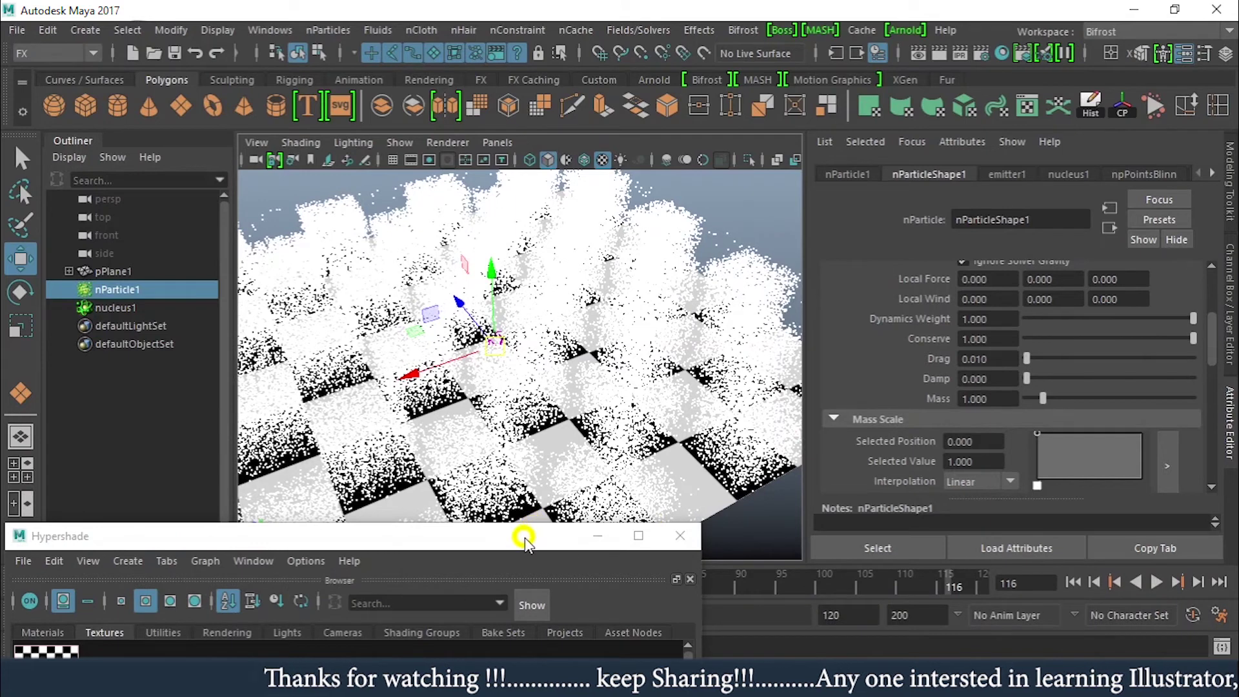
{"action": "mouse_move", "coordinate": [524, 541]}
{"action": "left_mouse_down"}
{"action": "mouse_move", "coordinate": [514, 456]}
{"action": "mouse_move", "coordinate": [524, 559]}
{"action": "left_mouse_up"}
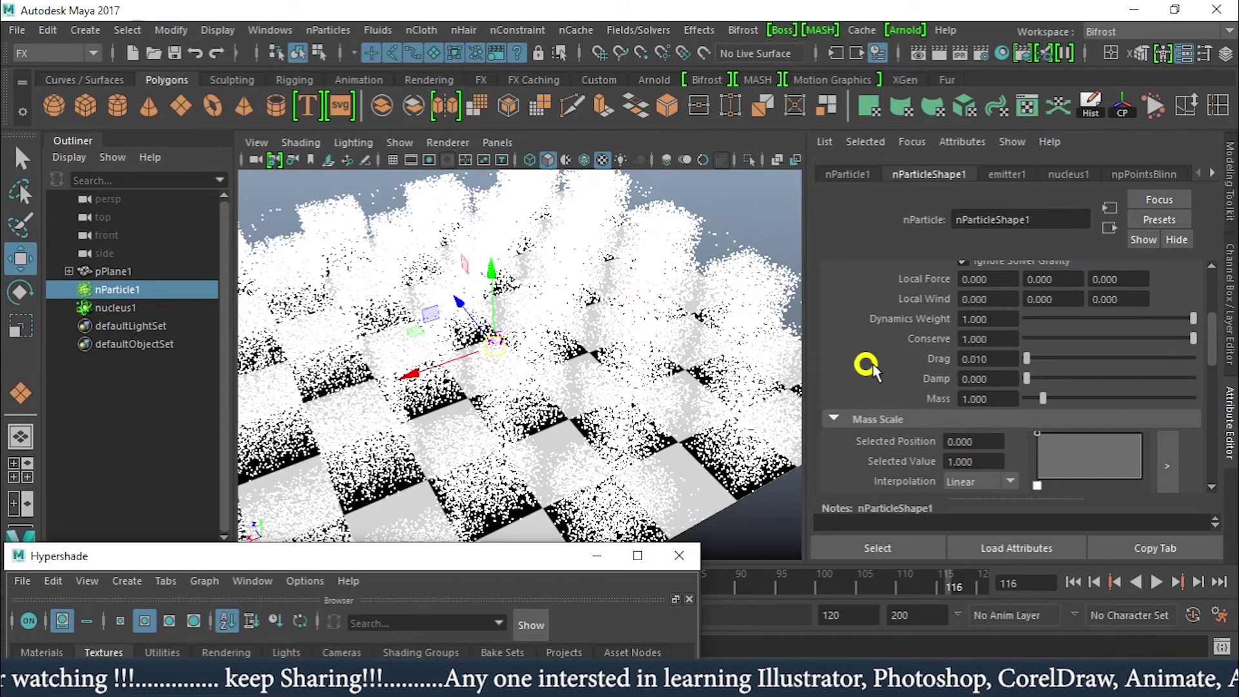
Step: Set the particle colour in nParticleShape1's shading attributes to red
{"action": "scroll", "coordinate": [867, 342], "scroll_direction": "down", "scroll_amount": 5}
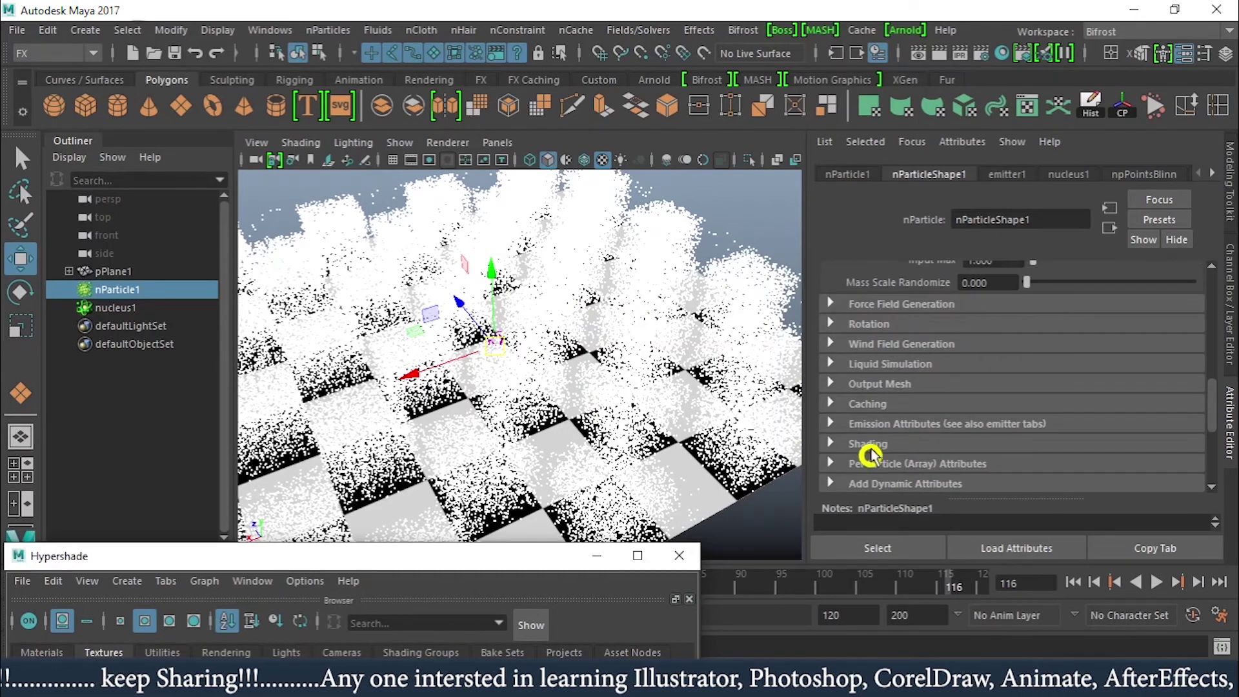
{"action": "left_click", "coordinate": [879, 448]}
{"action": "scroll", "coordinate": [917, 348], "scroll_direction": "down", "scroll_amount": 5}
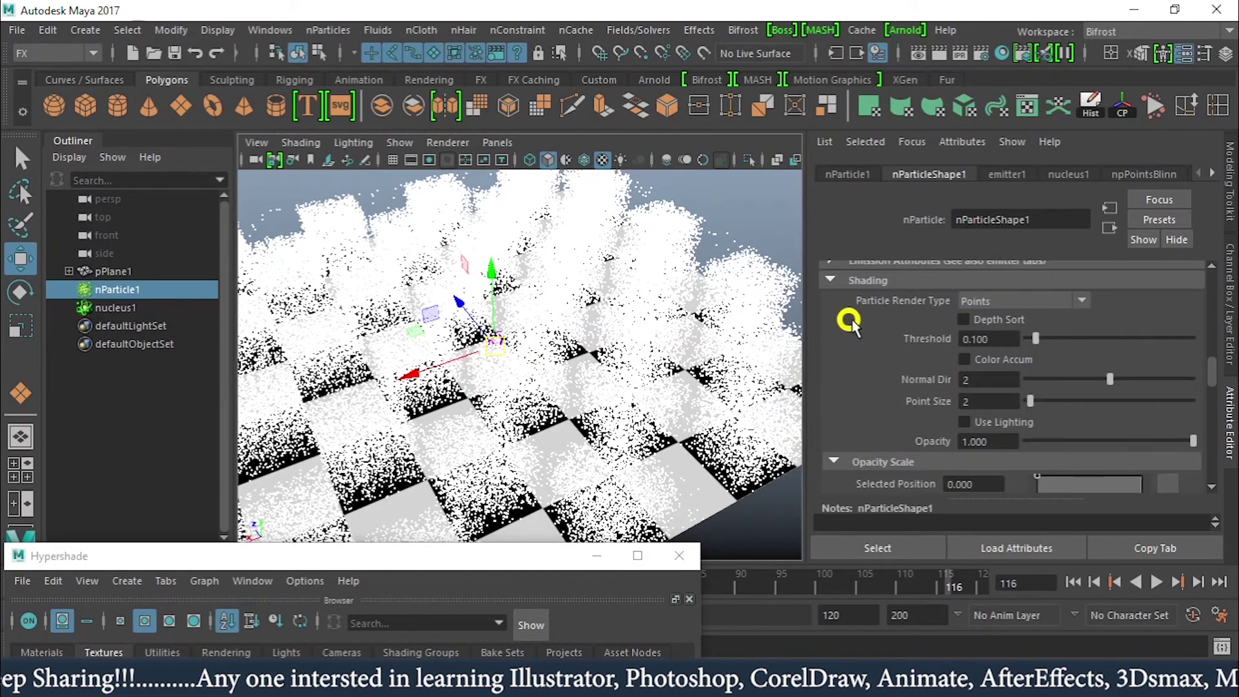
{"action": "scroll", "coordinate": [923, 354], "scroll_direction": "down", "scroll_amount": 5}
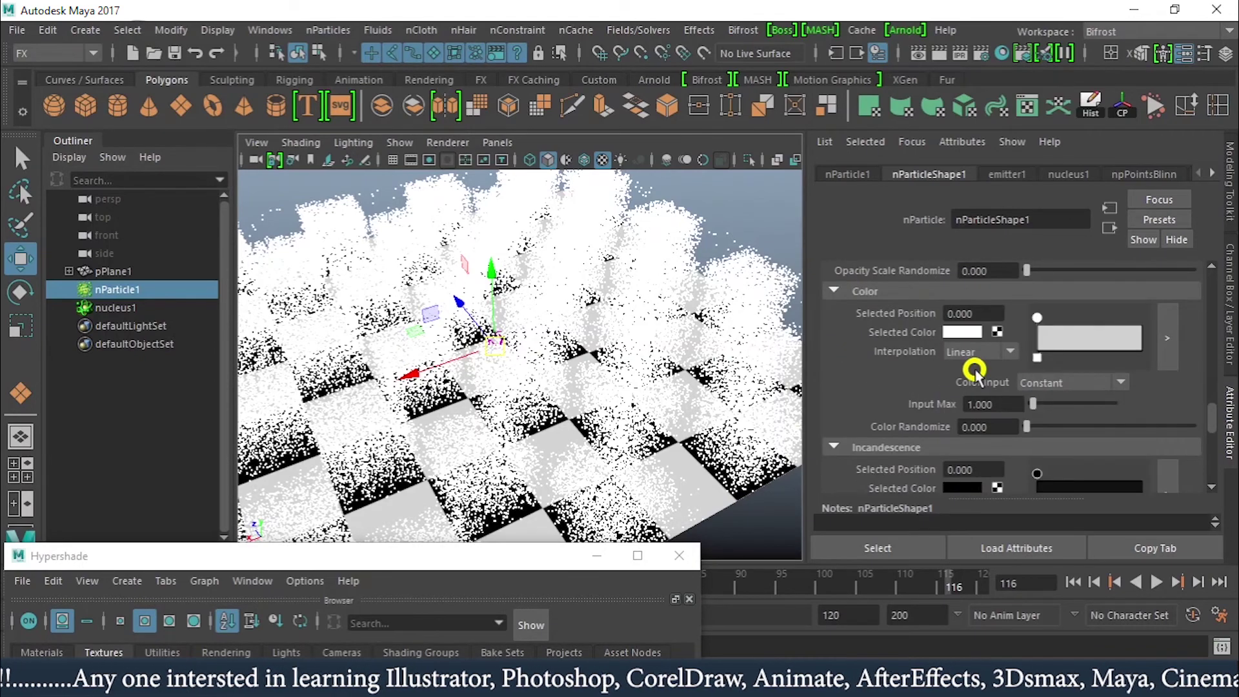
{"action": "left_click", "coordinate": [964, 332]}
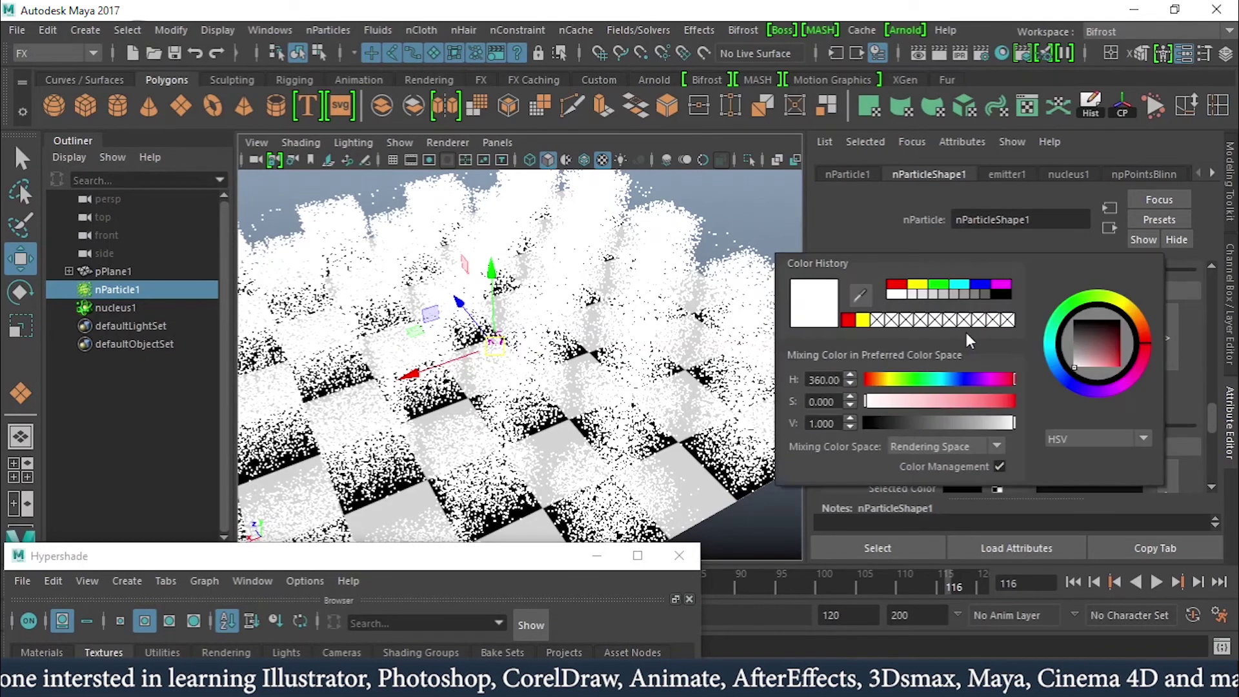
{"action": "left_click", "coordinate": [894, 284]}
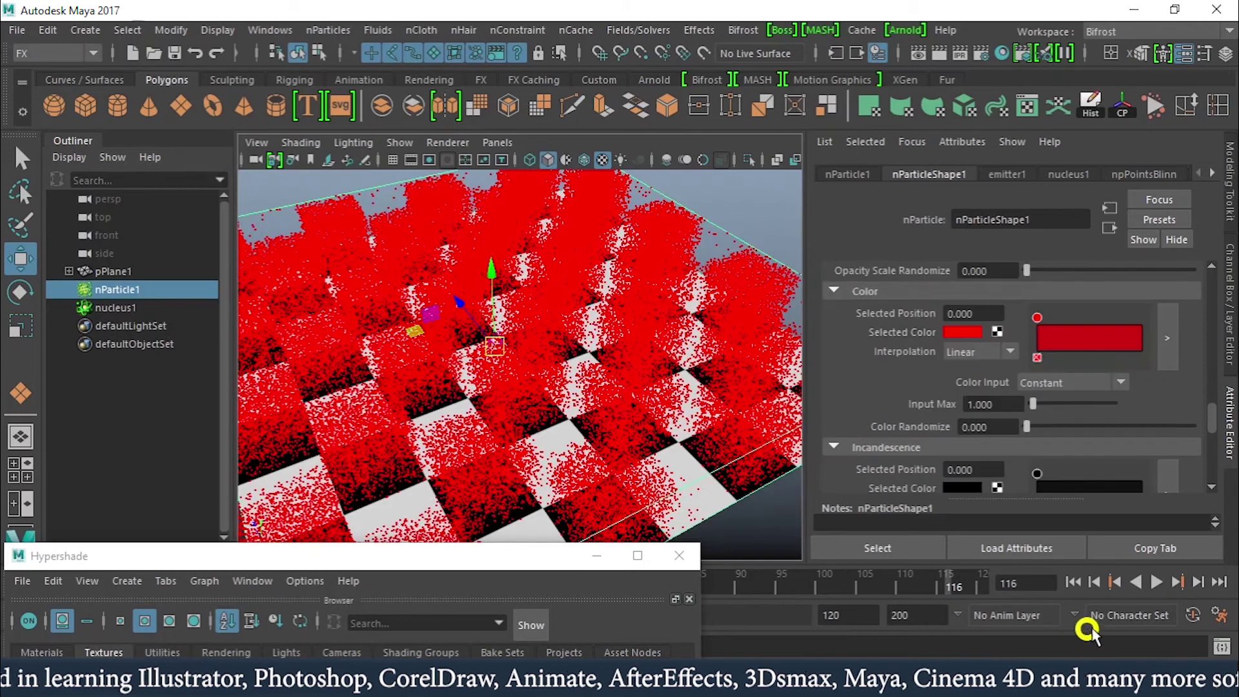
Step: Replay the simulation from the first frame and examine the red particles over the checkered plane from different angles
{"action": "left_click", "coordinate": [1077, 581]}
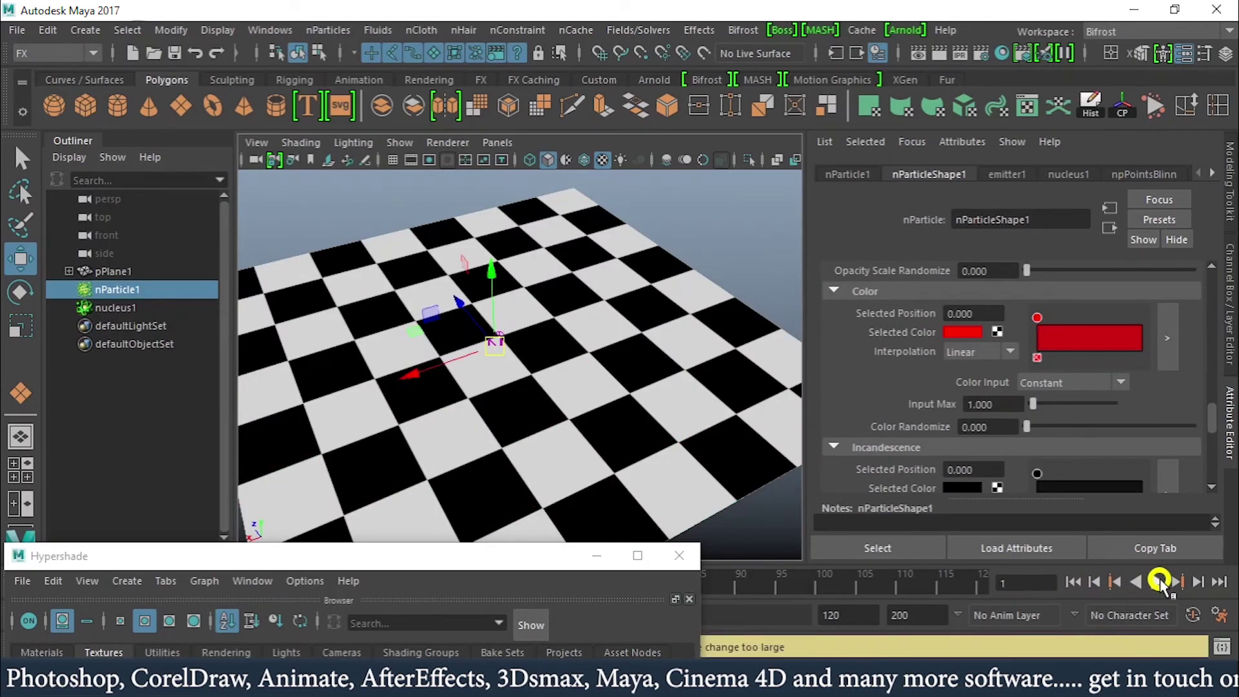
{"action": "left_click", "coordinate": [1160, 582]}
{"action": "left_click_drag", "start_coordinate": [492, 307], "coordinate": [630, 371], "text": "alt"}
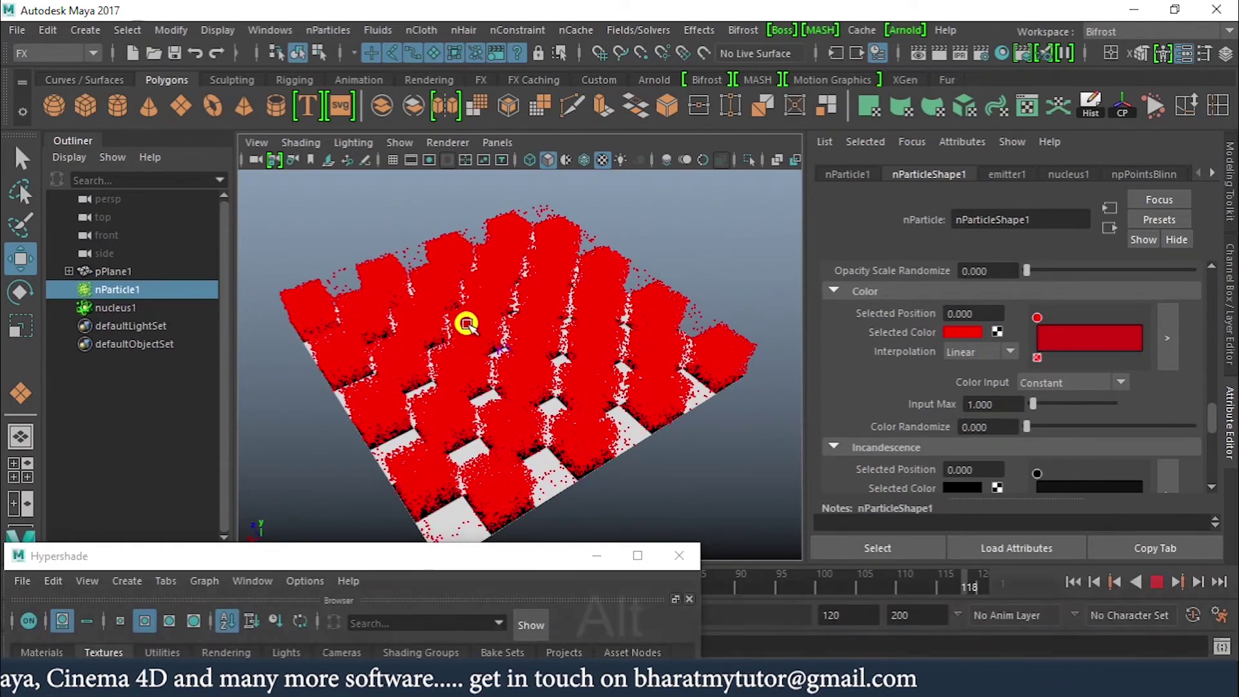
{"action": "right_click_drag", "start_coordinate": [466, 324], "coordinate": [527, 385], "text": "alt"}
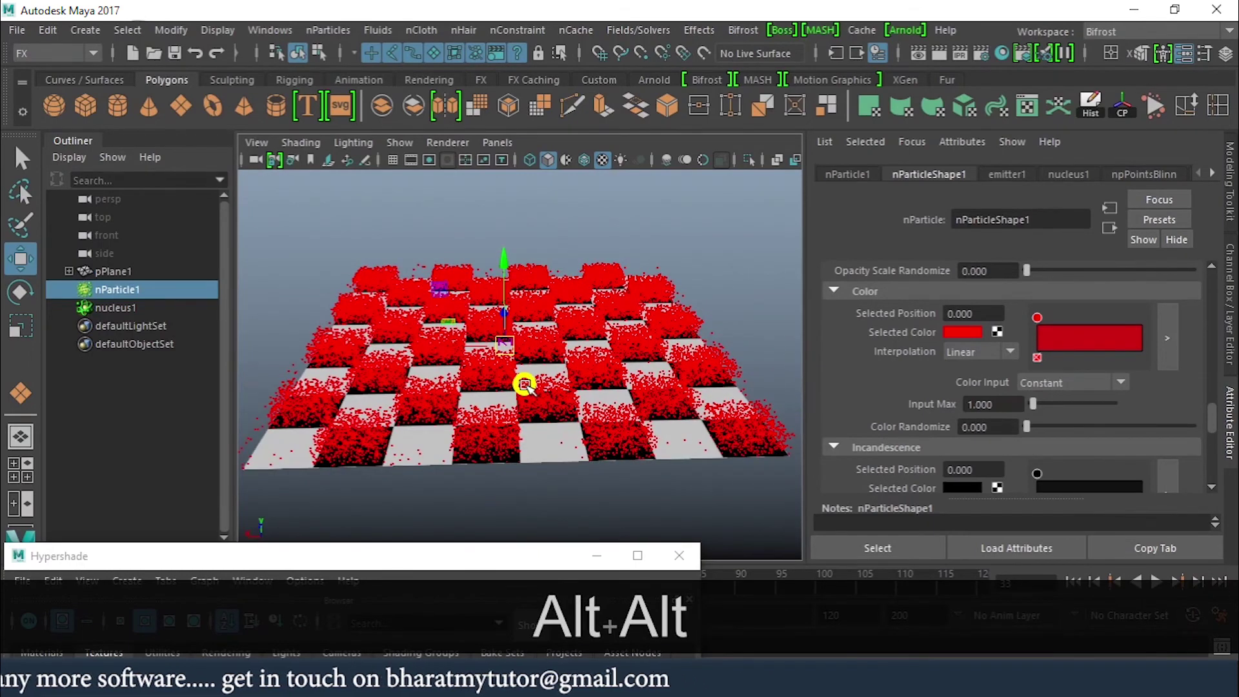